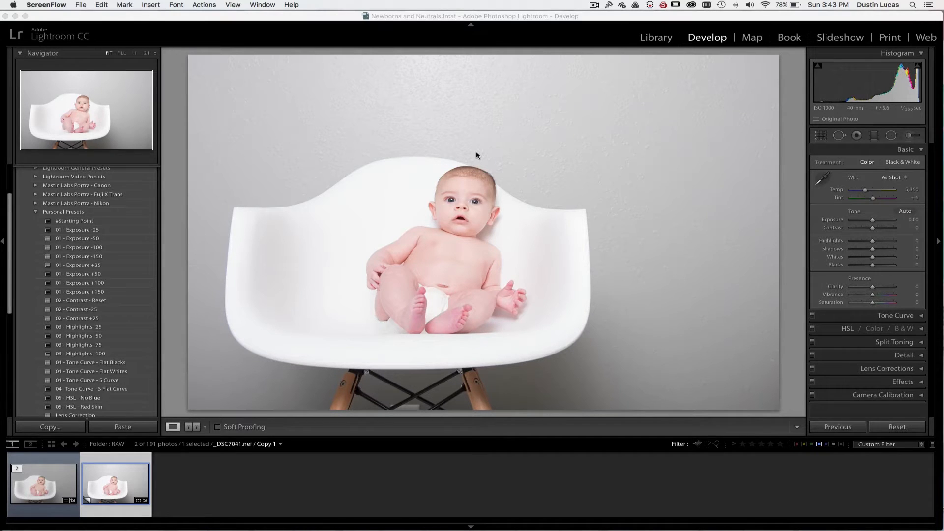
Apply the #Starting Point personal preset to the photo and expand the HSL adjustments
{"action": "left_click", "coordinate": [66, 222]}
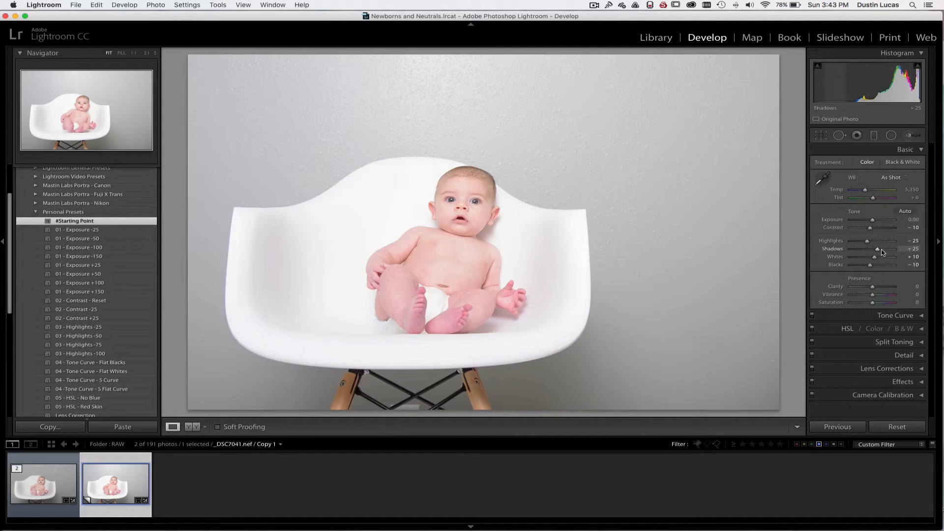
{"action": "scroll", "coordinate": [884, 319], "scroll_direction": "down", "scroll_amount": 1}
{"action": "left_click", "coordinate": [847, 327]}
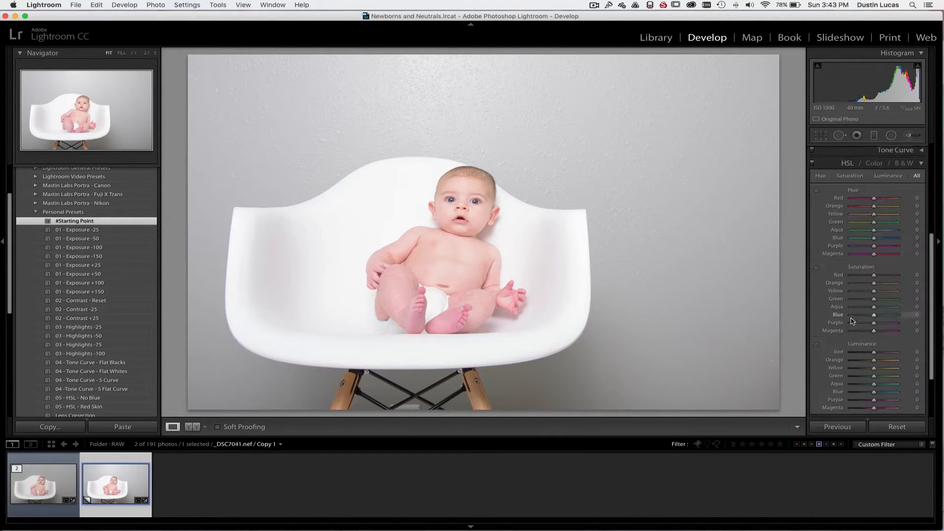
Try the Adobe Standard profile in Camera Calibration, and switch the profile back to Camera Neutral
{"action": "scroll", "coordinate": [852, 319], "scroll_direction": "down", "scroll_amount": 3}
{"action": "scroll", "coordinate": [852, 320], "scroll_direction": "down", "scroll_amount": 5}
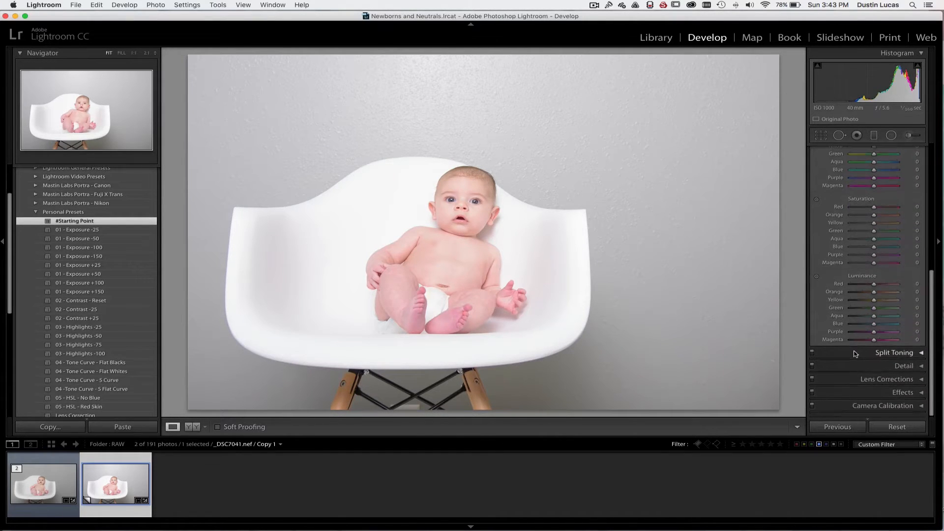
{"action": "left_click", "coordinate": [851, 411]}
{"action": "scroll", "coordinate": [855, 393], "scroll_direction": "down", "scroll_amount": 1}
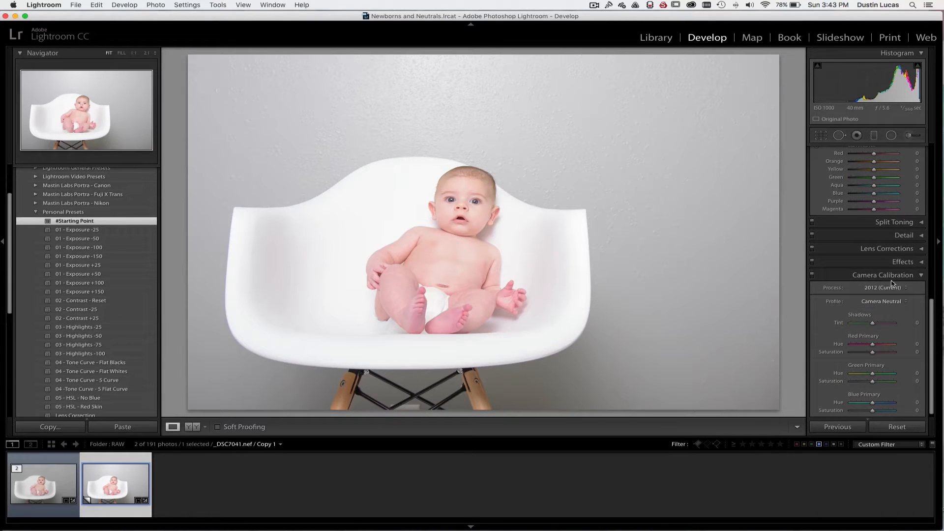
{"action": "left_click", "coordinate": [874, 304]}
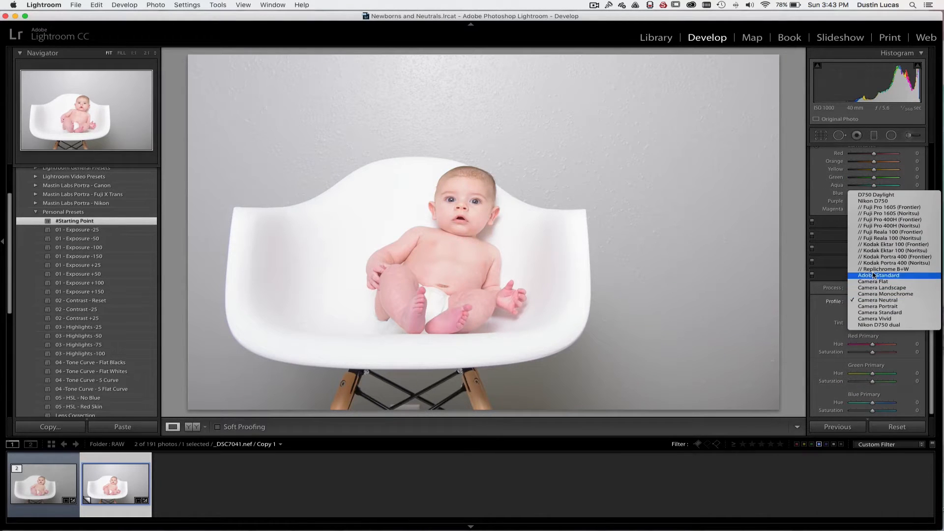
{"action": "left_click", "coordinate": [873, 277]}
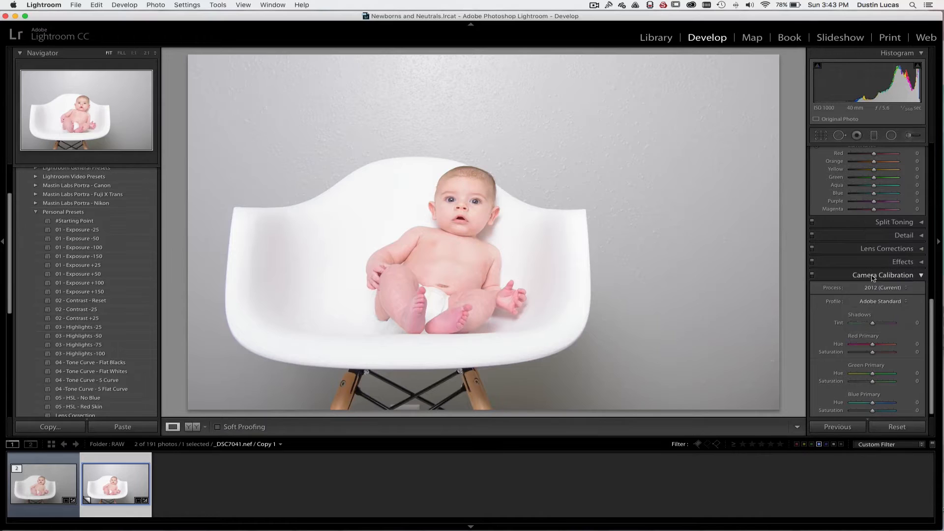
{"action": "left_click", "coordinate": [873, 302]}
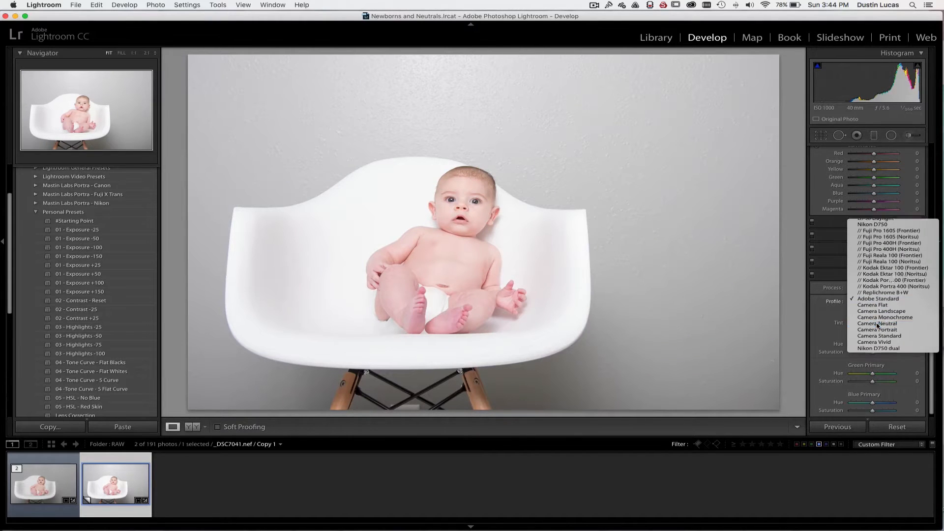
{"action": "left_click", "coordinate": [877, 325]}
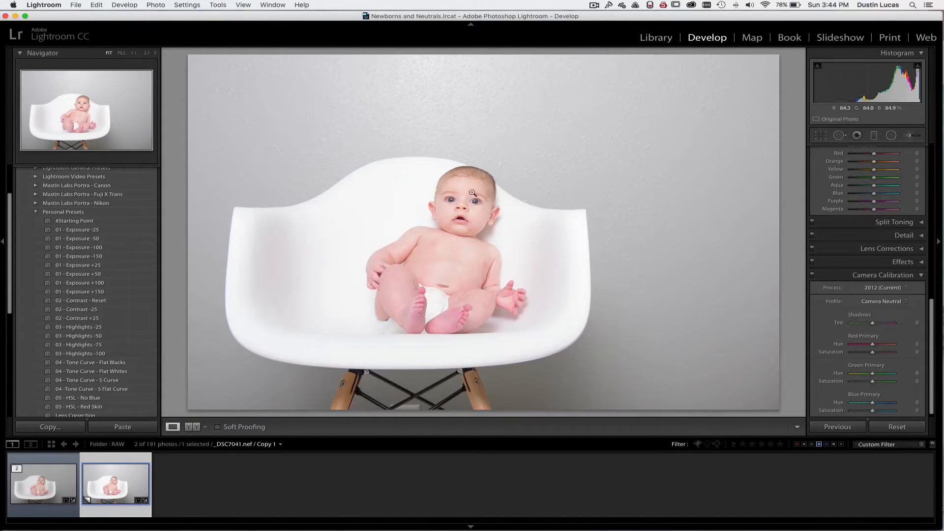
{"action": "scroll", "coordinate": [866, 325], "scroll_direction": "up", "scroll_amount": 5}
{"action": "scroll", "coordinate": [865, 325], "scroll_direction": "up", "scroll_amount": 4}
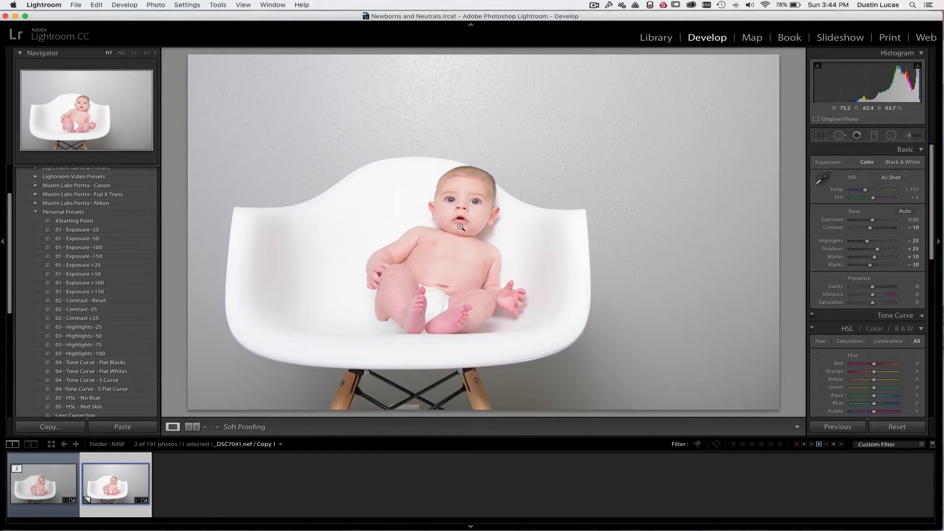
{"action": "left_click", "coordinate": [850, 333]}
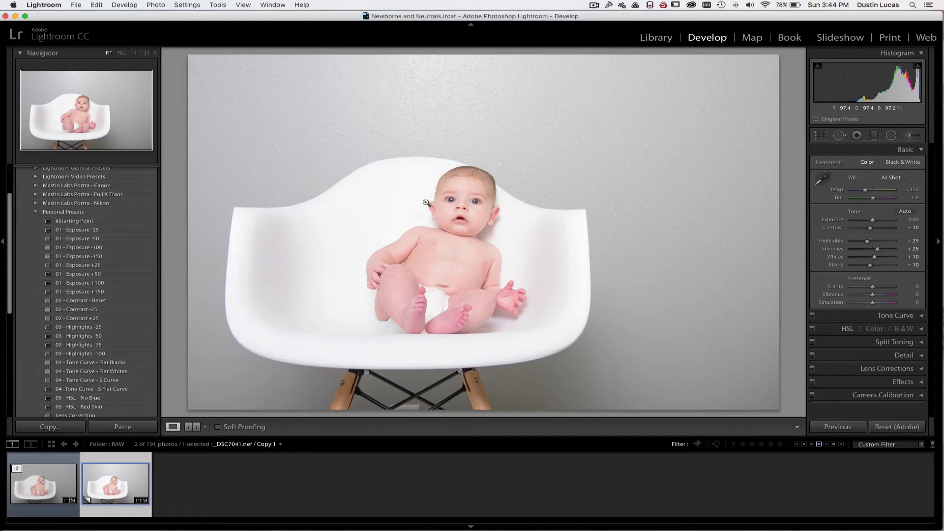
{"action": "key", "text": "super+shift+n"}
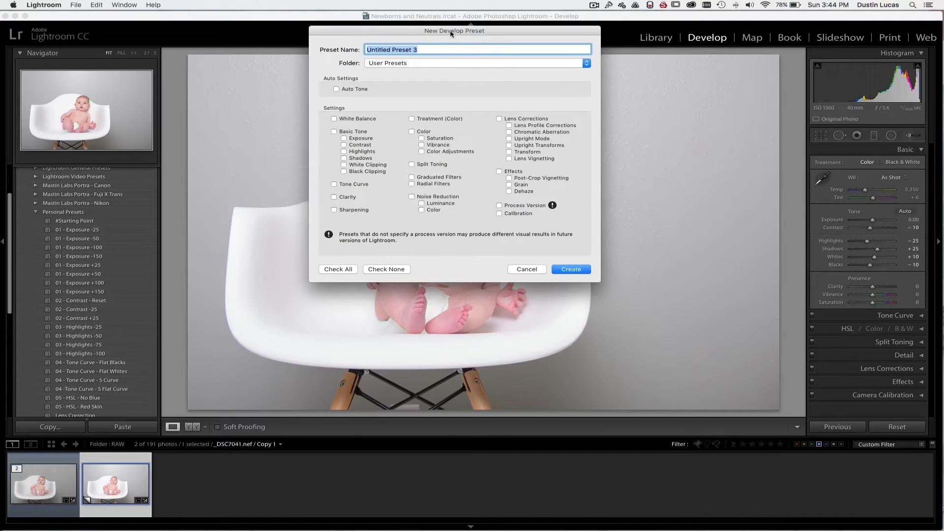
{"action": "left_click_drag", "start_coordinate": [452, 36], "coordinate": [432, 54]}
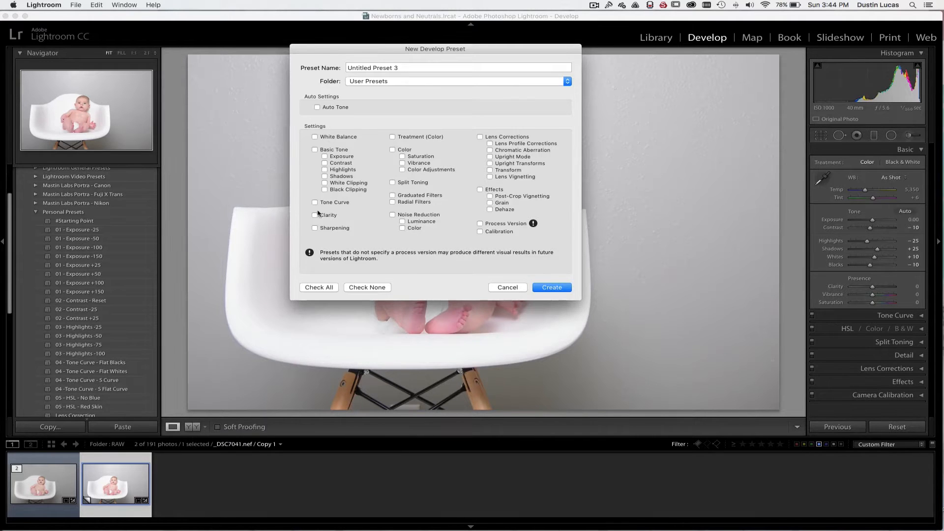
{"action": "left_click", "coordinate": [388, 81]}
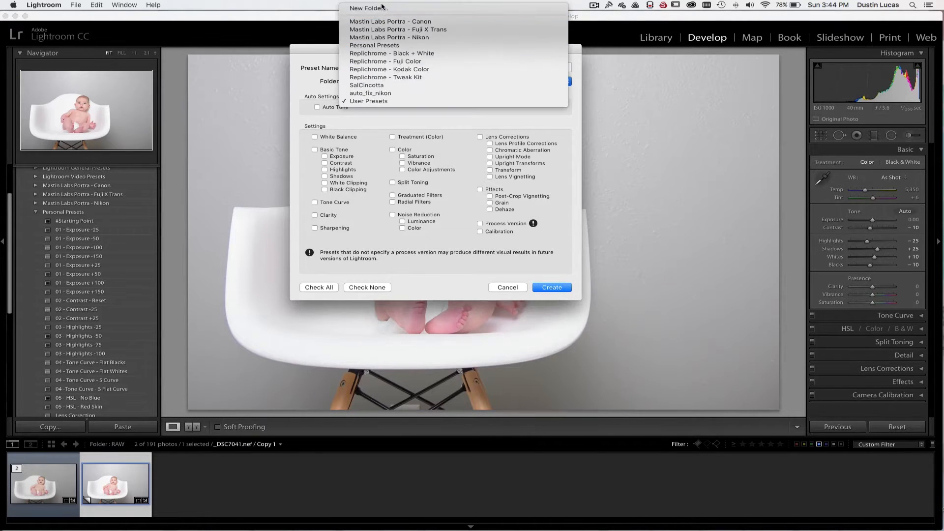
{"action": "left_click", "coordinate": [376, 45]}
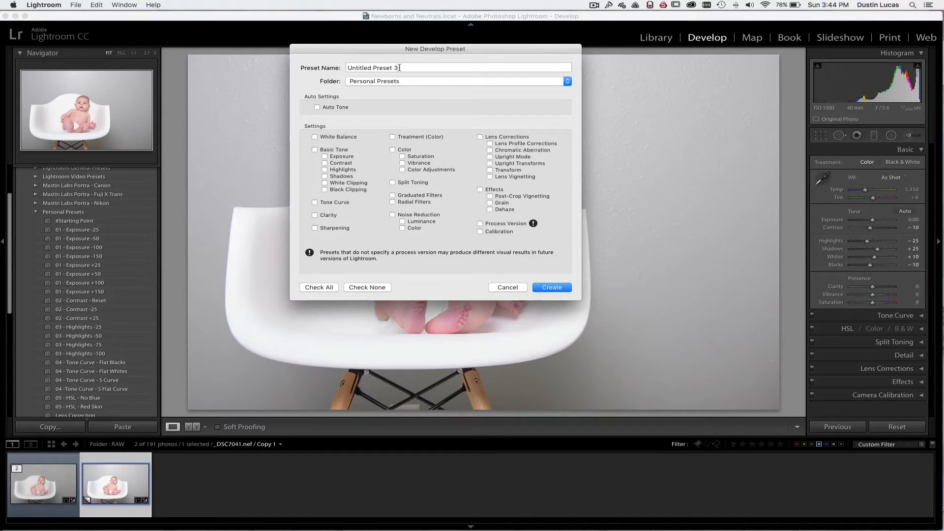
{"action": "left_click", "coordinate": [399, 67]}
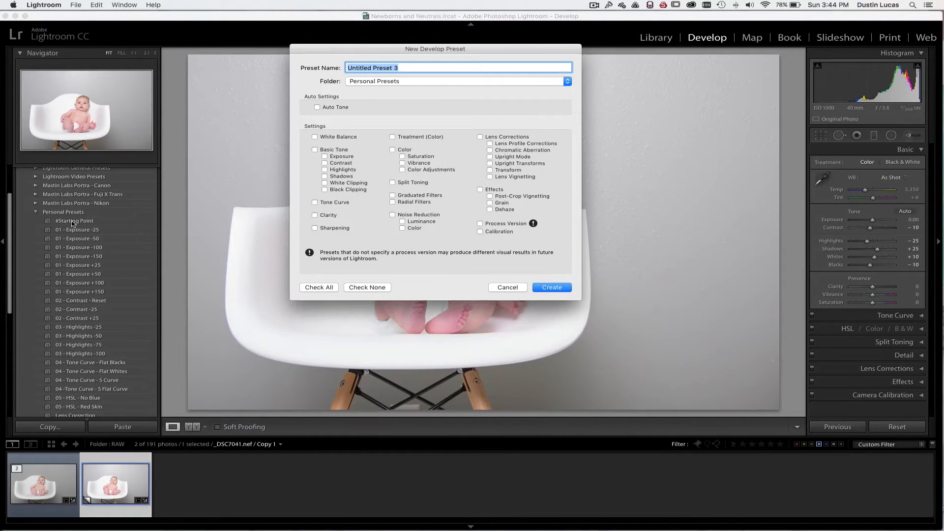
{"action": "left_click", "coordinate": [504, 289]}
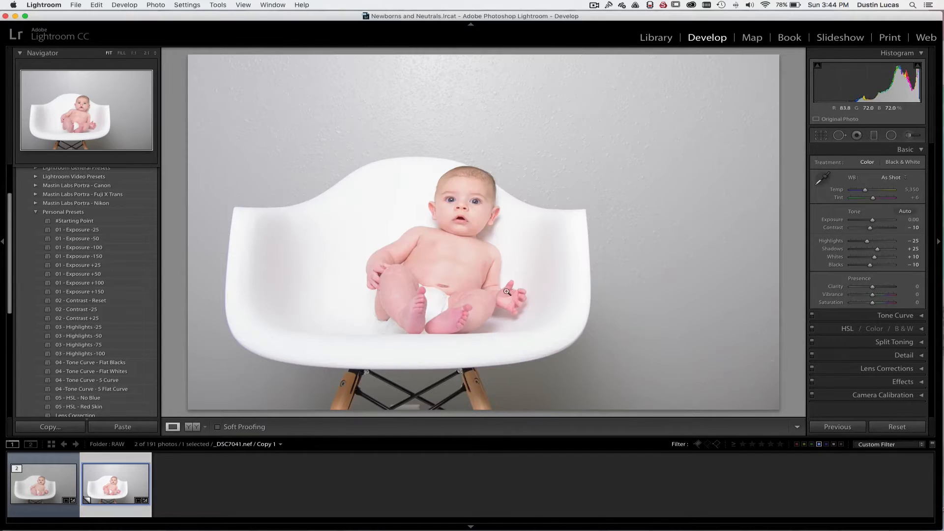
Try the personal exposure presets between -150 and +150 on the photo in turn, finishing with 01 - Exposure -25
{"action": "left_click", "coordinate": [89, 231]}
{"action": "left_click", "coordinate": [91, 240]}
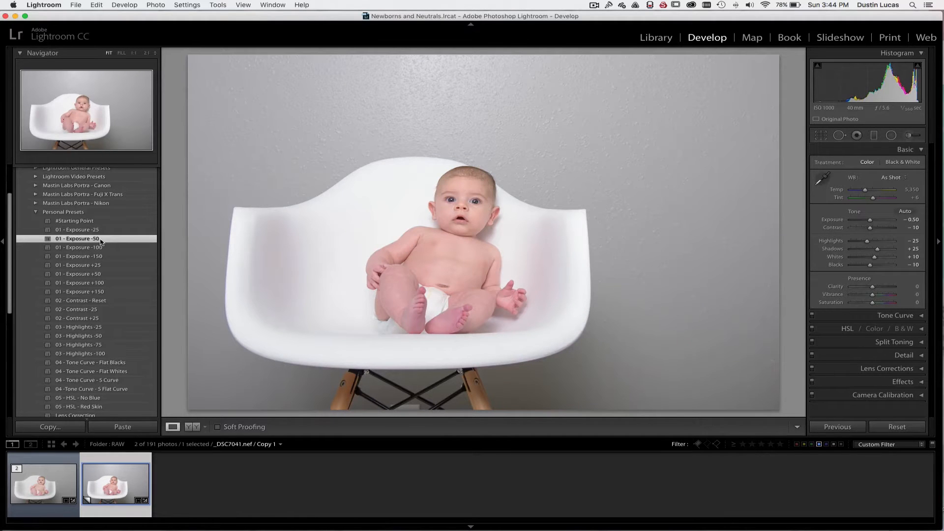
{"action": "left_click", "coordinate": [91, 246]}
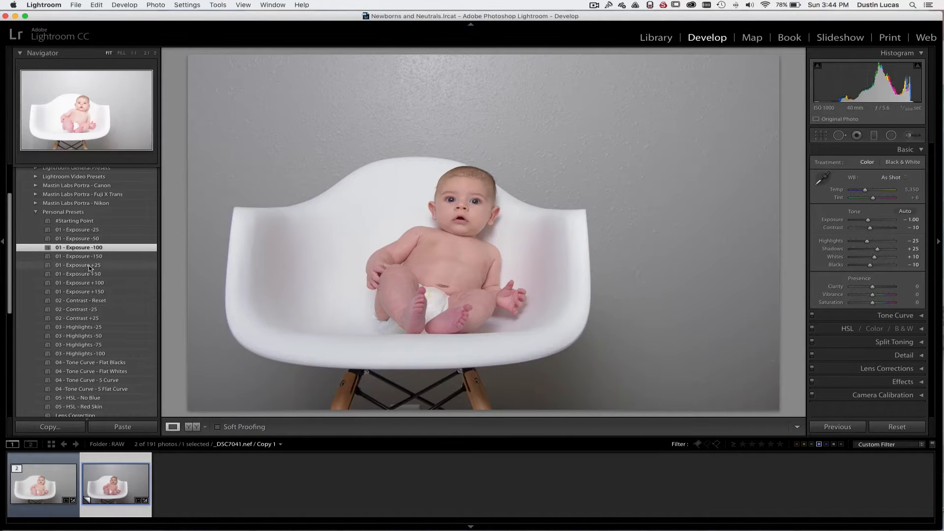
{"action": "left_click", "coordinate": [90, 266]}
{"action": "left_click", "coordinate": [89, 274]}
{"action": "left_click", "coordinate": [90, 283]}
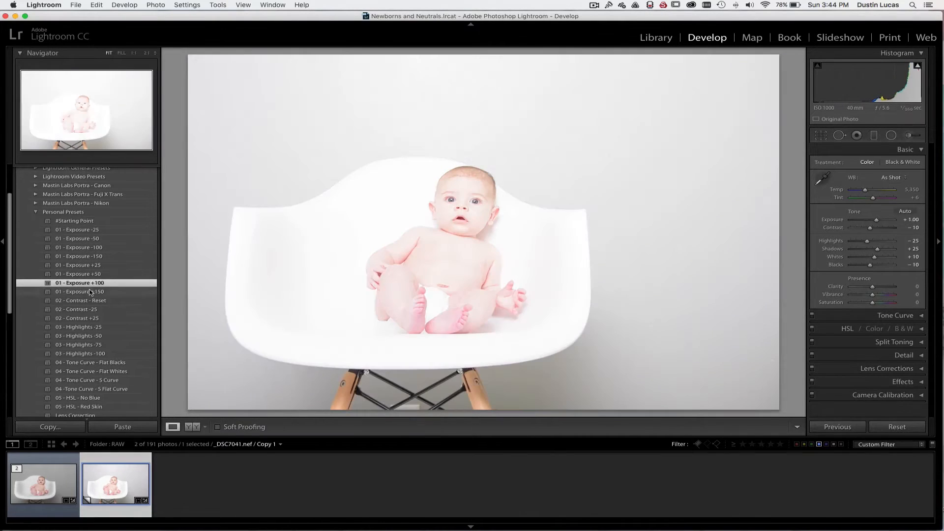
{"action": "left_click", "coordinate": [91, 292]}
{"action": "left_click", "coordinate": [90, 256]}
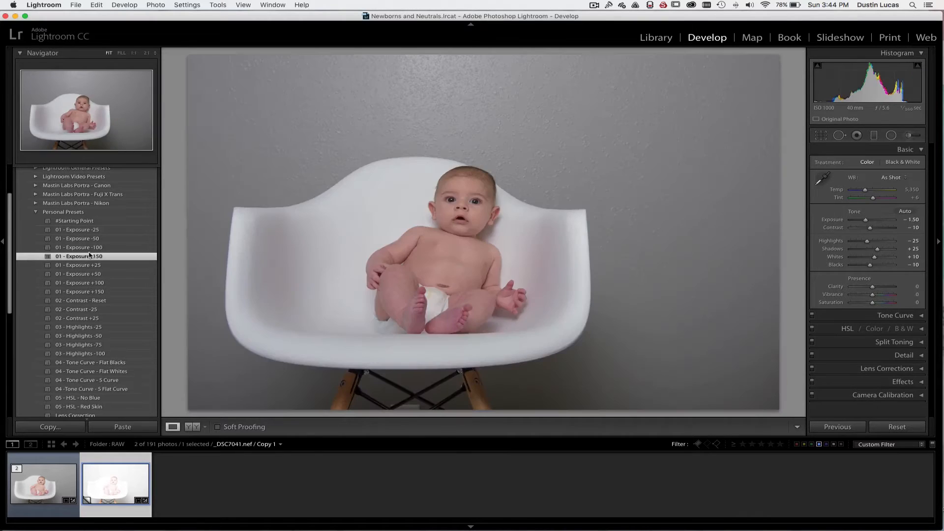
{"action": "left_click", "coordinate": [90, 230]}
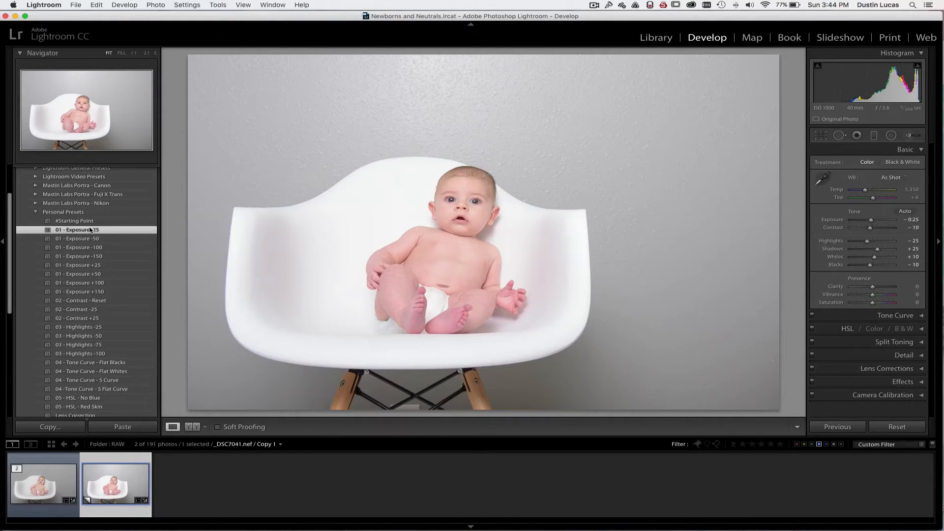
Set the photo's exposure to +2.00
{"action": "left_click", "coordinate": [910, 219]}
{"action": "type", "text": "2"}
{"action": "key", "text": "Tab"}
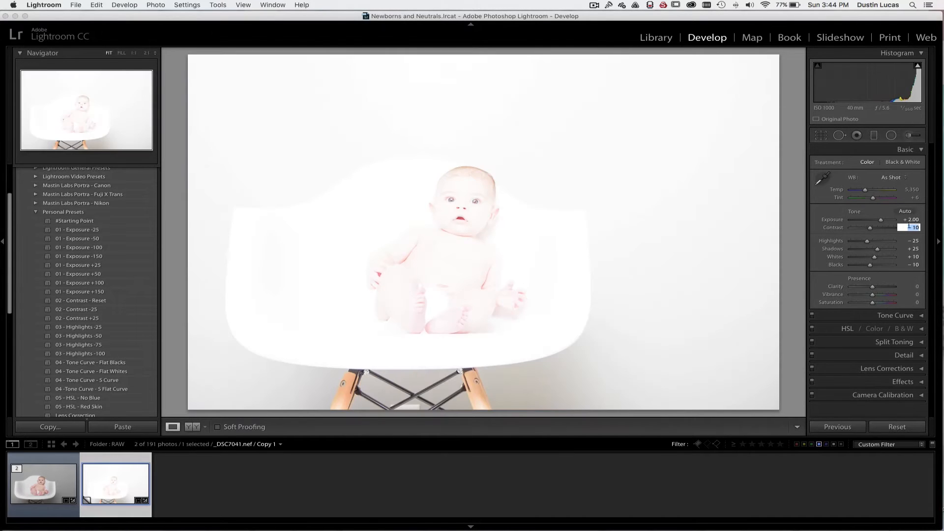
{"action": "key", "text": "shift"}
{"action": "key", "text": "super+shift+n"}
{"action": "left_click", "coordinate": [339, 137]}
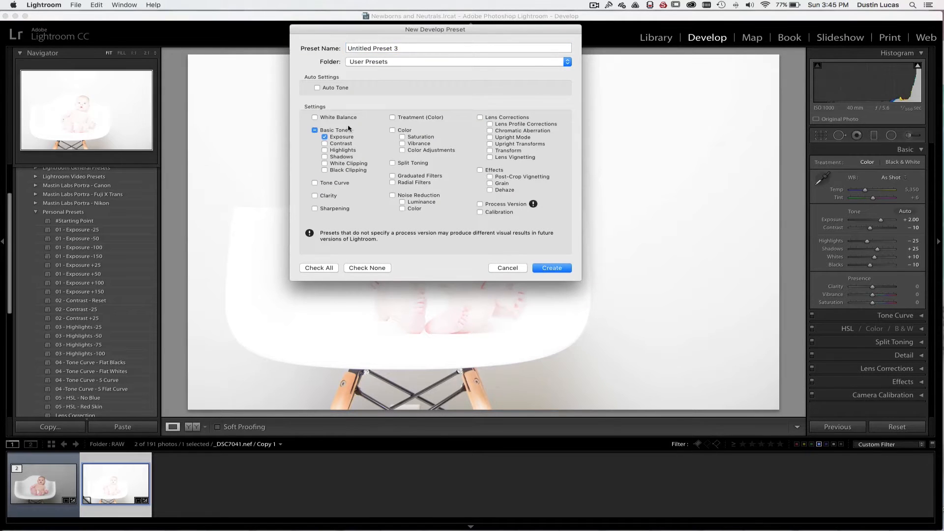
{"action": "triple_click", "coordinate": [407, 48]}
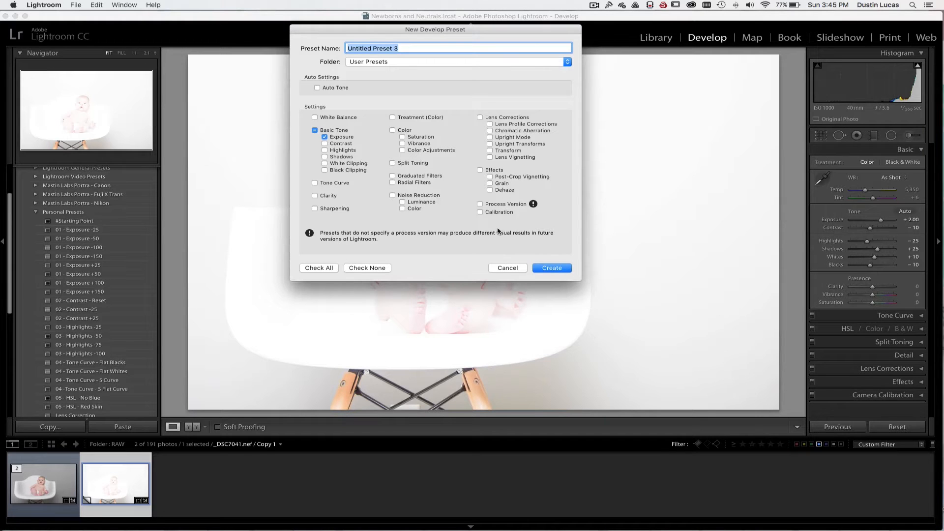
{"action": "left_click", "coordinate": [507, 268]}
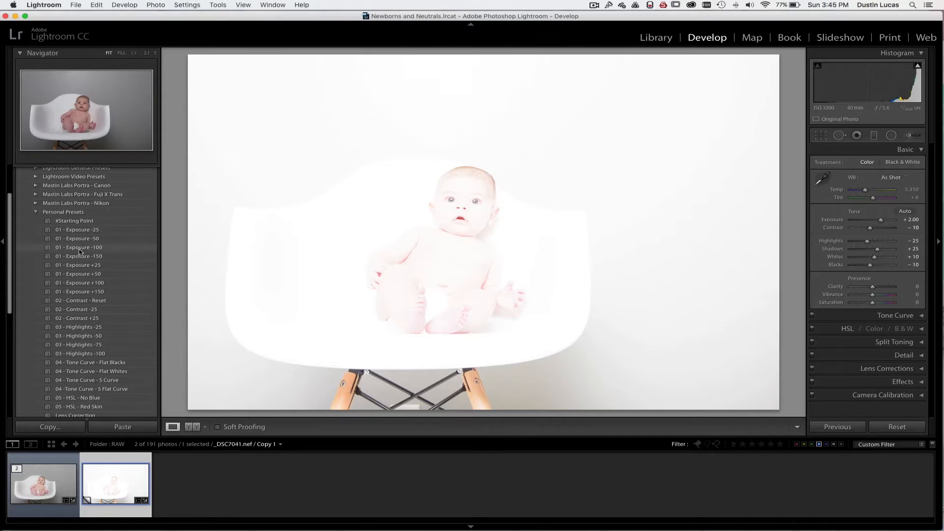
Undo the manual exposure change and apply the 01 - Exposure -50 preset
{"action": "key", "text": "super+z"}
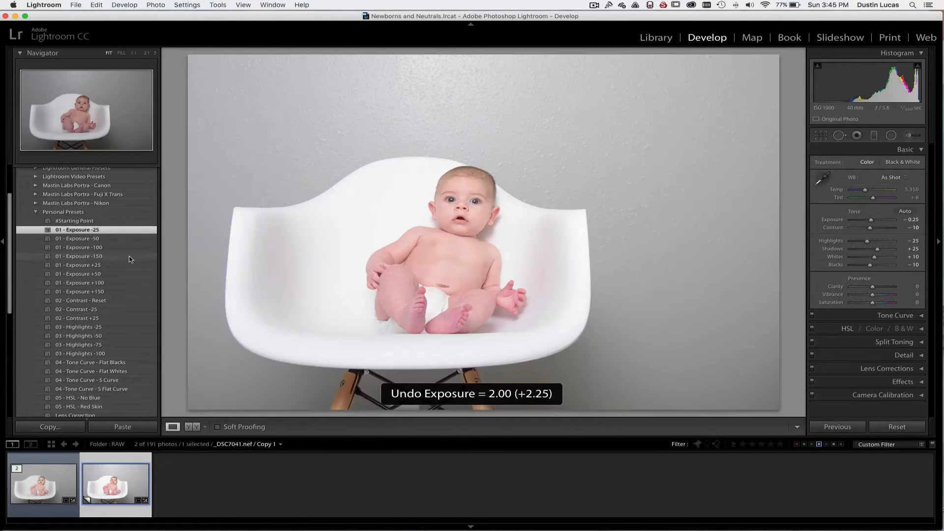
{"action": "left_click", "coordinate": [88, 240]}
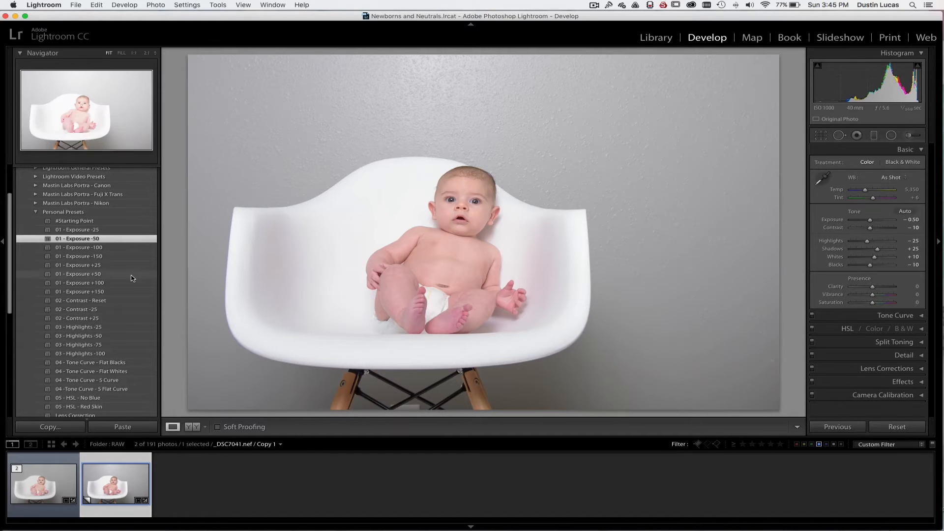
Try the Reset, -25 and +25 contrast presets on the photo, and return the contrast to -10
{"action": "scroll", "coordinate": [94, 287], "scroll_direction": "down", "scroll_amount": 2}
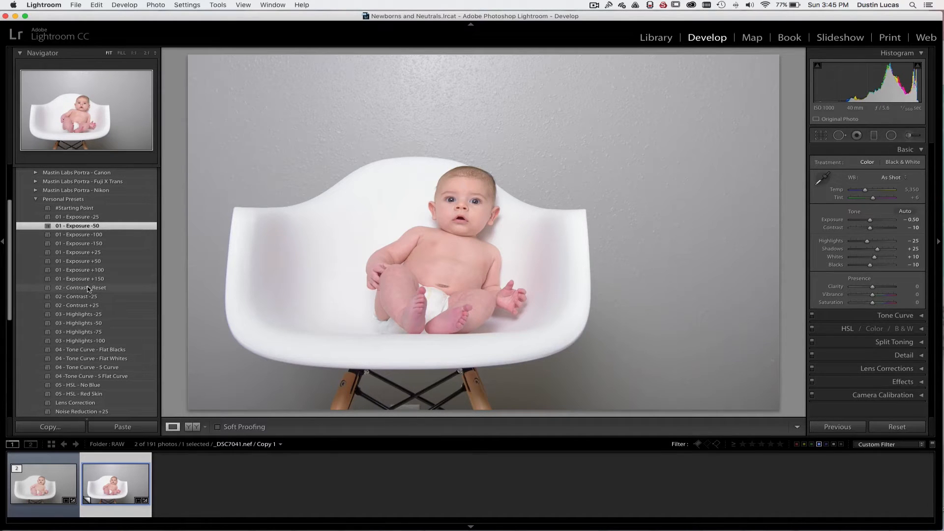
{"action": "left_click", "coordinate": [89, 288]}
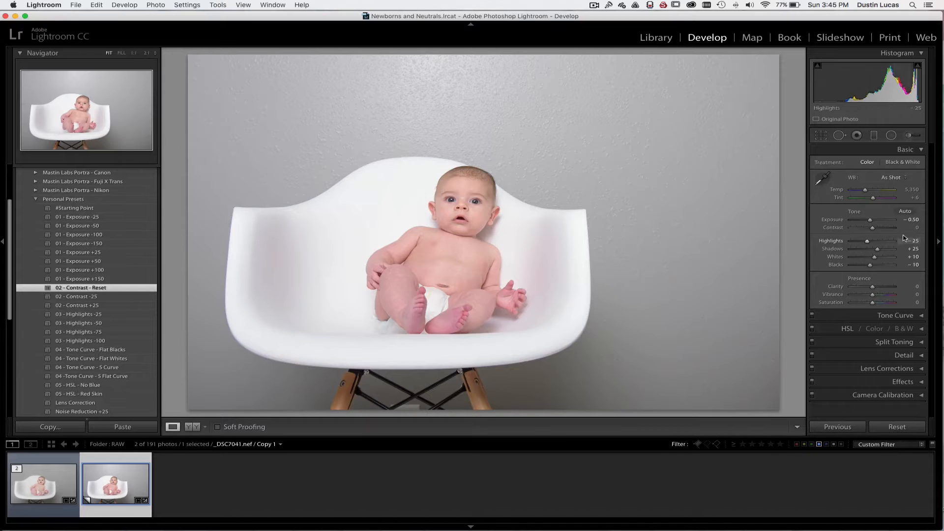
{"action": "left_click", "coordinate": [91, 296]}
{"action": "left_click", "coordinate": [92, 305]}
{"action": "left_click", "coordinate": [95, 315]}
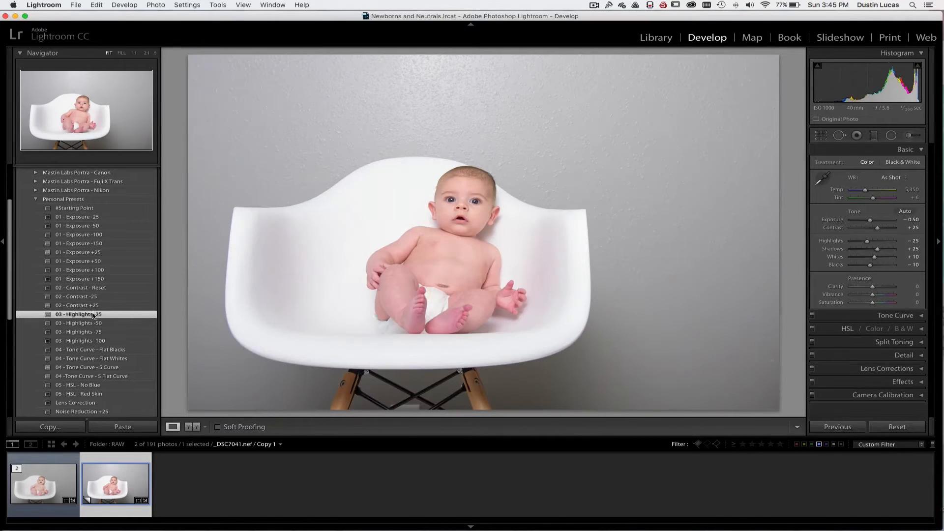
{"action": "left_click", "coordinate": [93, 306]}
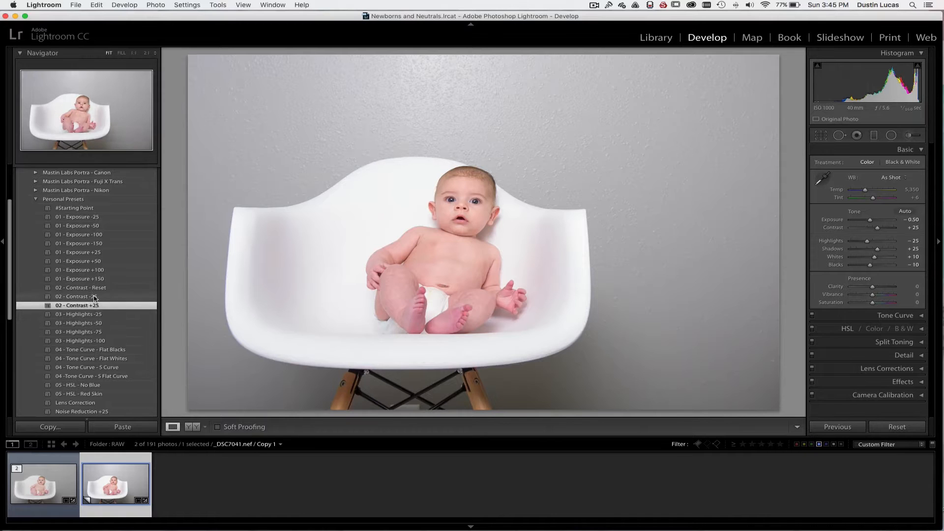
{"action": "left_click", "coordinate": [93, 296]}
{"action": "left_click", "coordinate": [96, 288]}
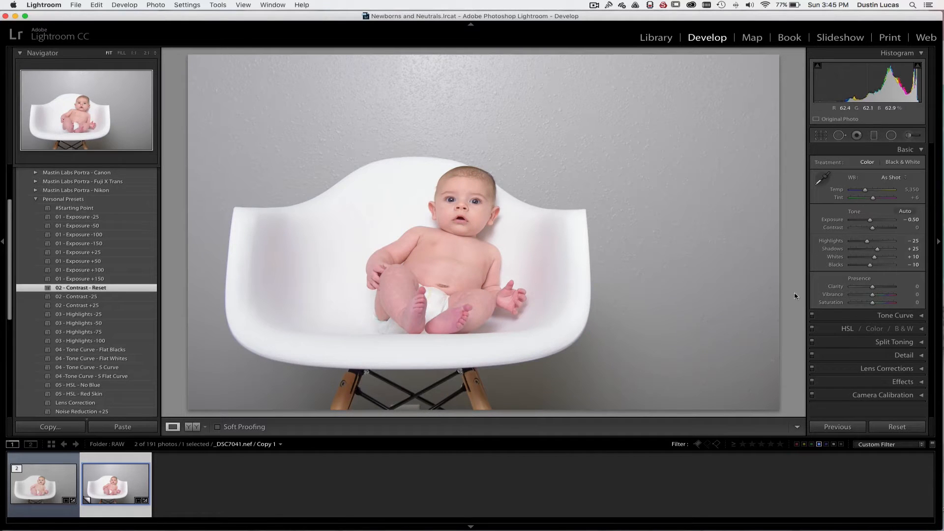
{"action": "key", "text": "Down"}
{"action": "key", "text": "Down"}
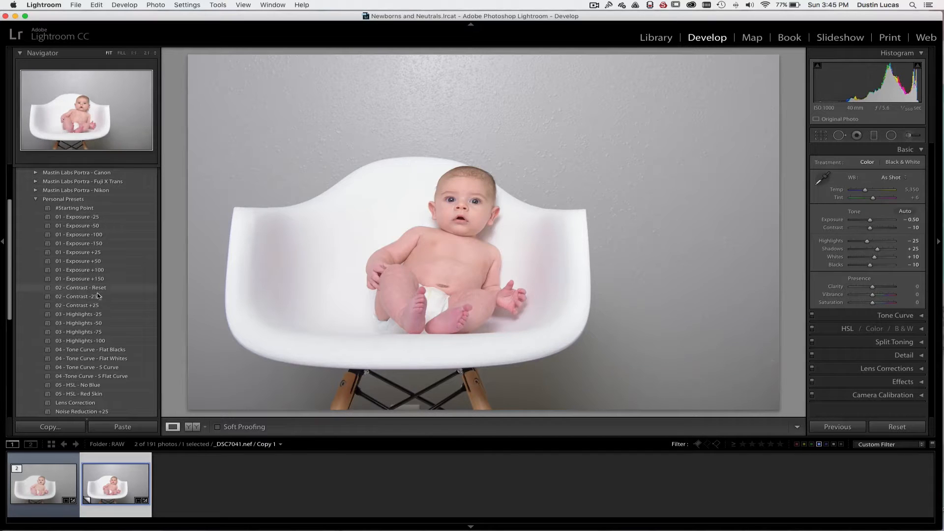
Apply the 03 - Highlights -25 personal preset to the photo
{"action": "scroll", "coordinate": [93, 300], "scroll_direction": "down", "scroll_amount": 2}
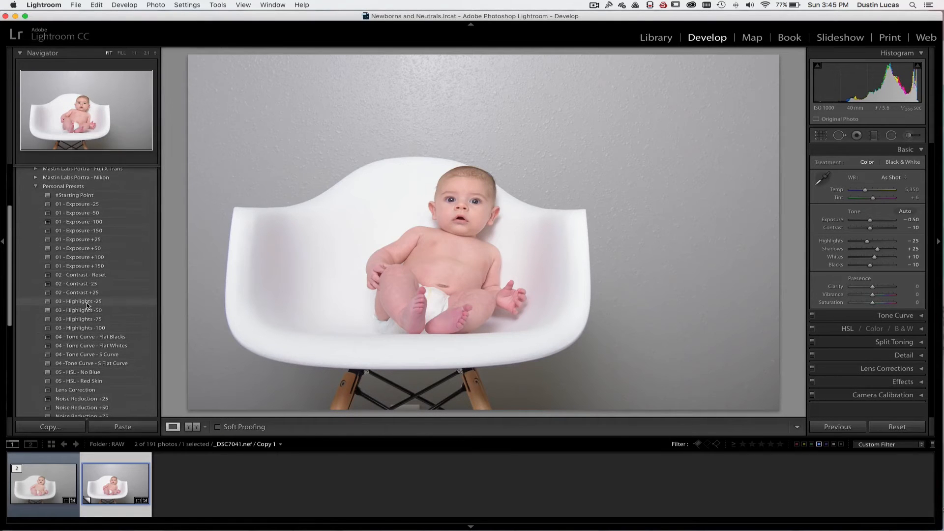
{"action": "left_click", "coordinate": [86, 303]}
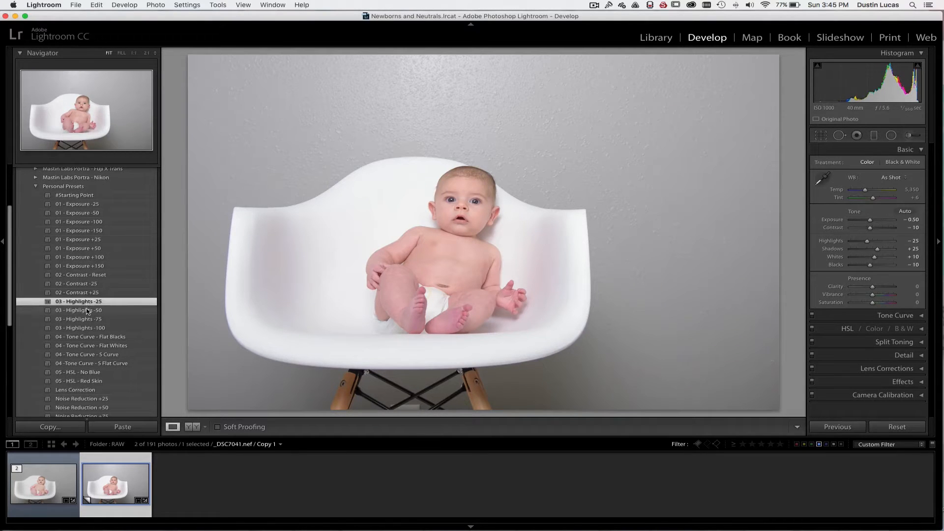
Try the highlights presets -50, -75 and -100 on the photo, and settle on 03 - Highlights -50
{"action": "left_click", "coordinate": [87, 311]}
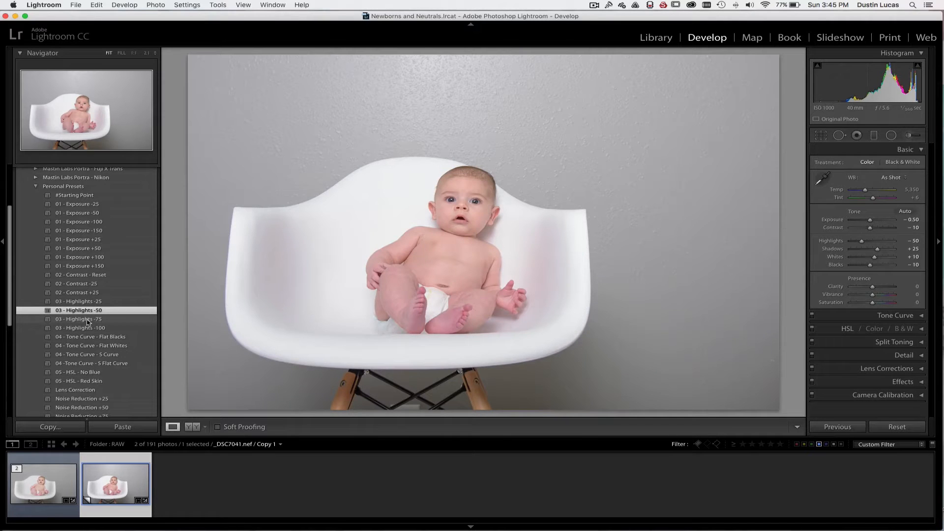
{"action": "left_click", "coordinate": [88, 321]}
{"action": "left_click", "coordinate": [89, 328]}
{"action": "left_click", "coordinate": [90, 320]}
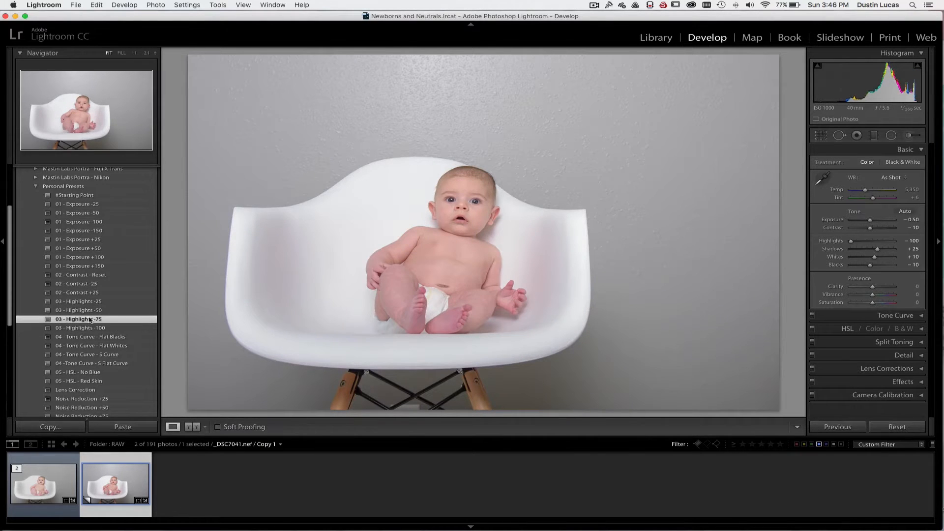
{"action": "scroll", "coordinate": [90, 300], "scroll_direction": "down", "scroll_amount": 3}
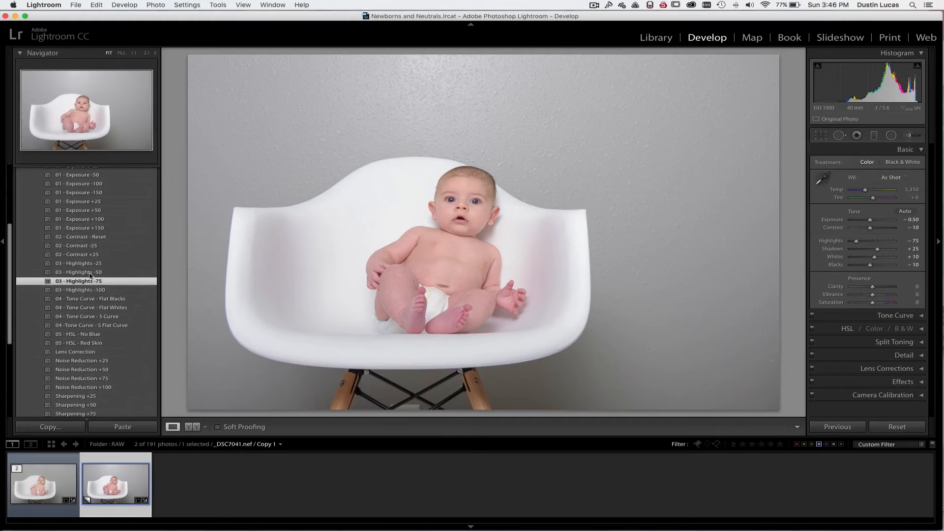
{"action": "left_click", "coordinate": [89, 272]}
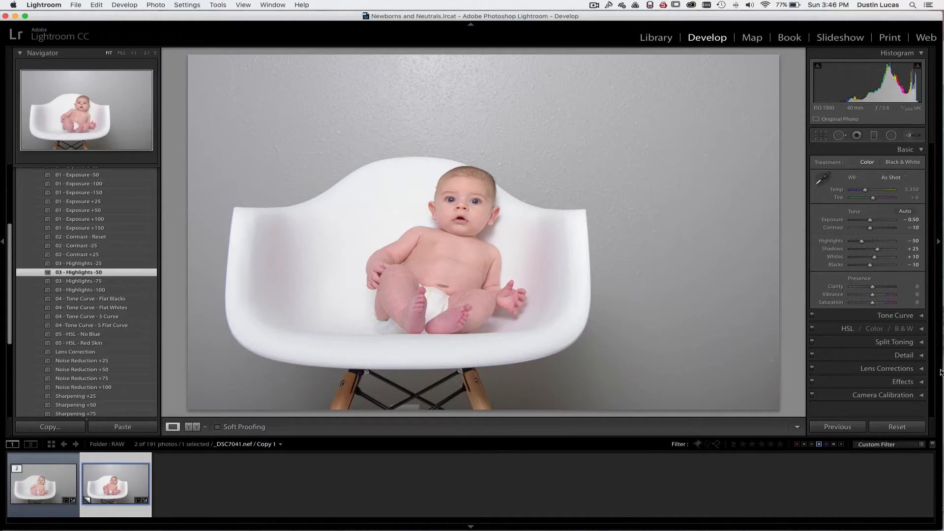
Switch the tone curve to point curve editing and apply the 04 - Tone Curve - S Curve preset
{"action": "left_click", "coordinate": [859, 319]}
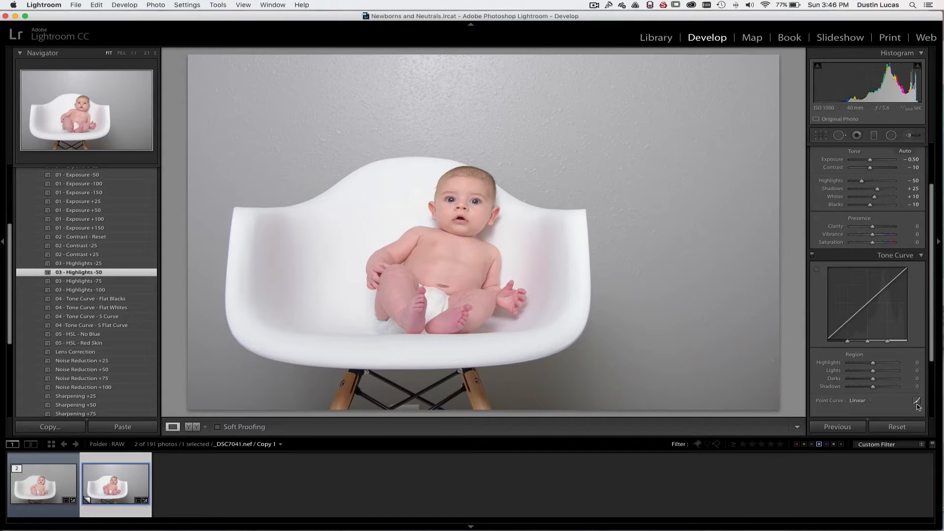
{"action": "left_click", "coordinate": [916, 403]}
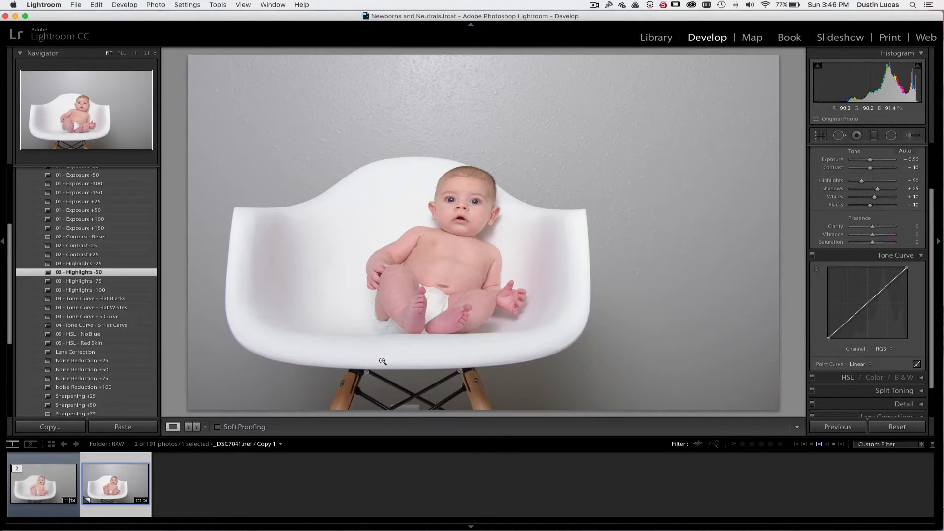
{"action": "left_click", "coordinate": [87, 317]}
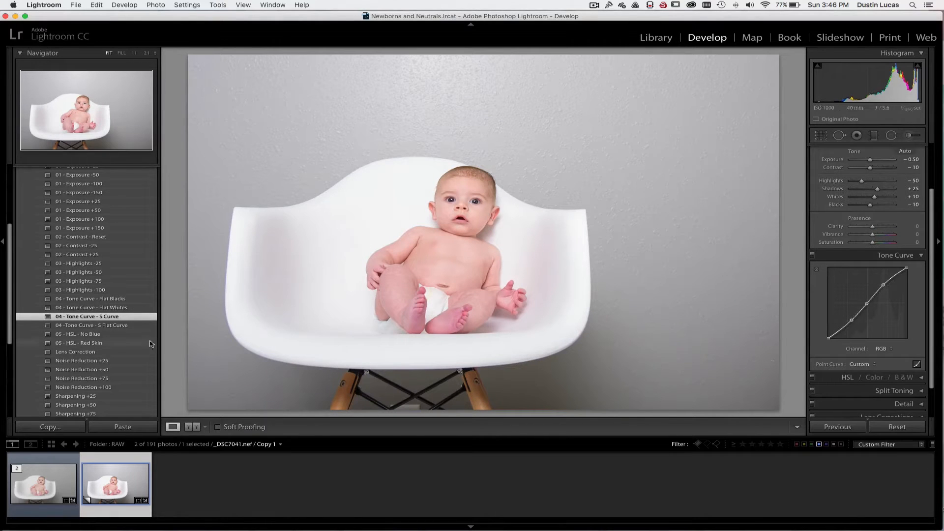
Try the Flat Blacks and Flat Whites tone curve presets, and apply 04 - Tone Curve - S Flat Curve
{"action": "left_click", "coordinate": [104, 300]}
{"action": "left_click", "coordinate": [106, 308]}
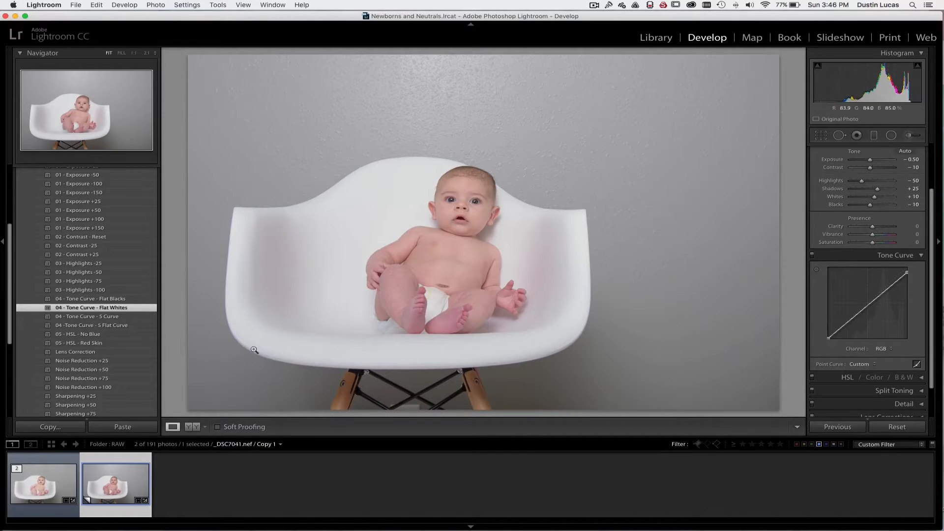
{"action": "left_click", "coordinate": [100, 299]}
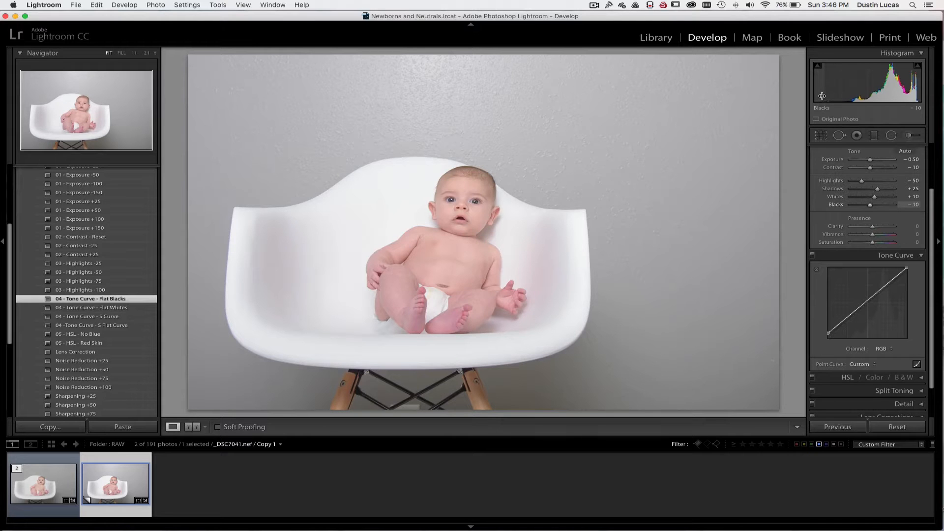
{"action": "left_click", "coordinate": [103, 327]}
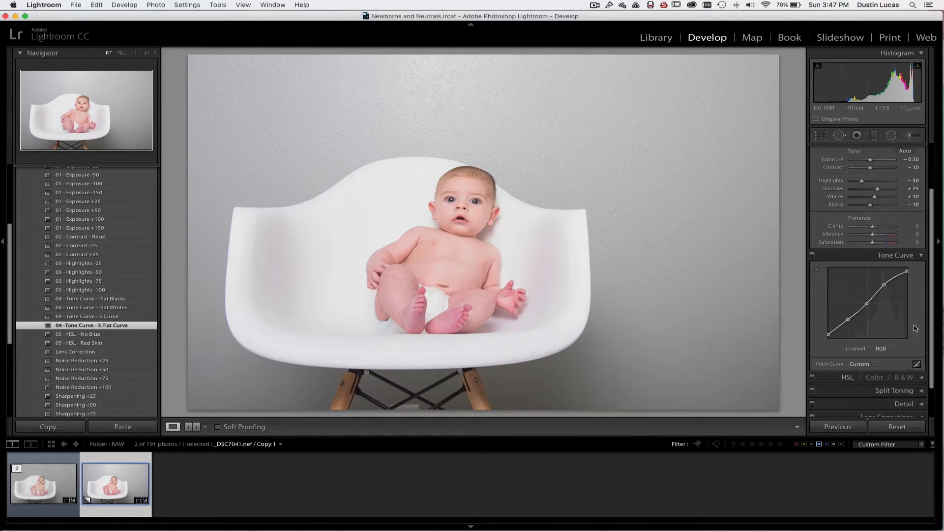
Compare the photo before and after the edits side by side, and return to the single-photo view
{"action": "scroll", "coordinate": [123, 336], "scroll_direction": "down", "scroll_amount": 1}
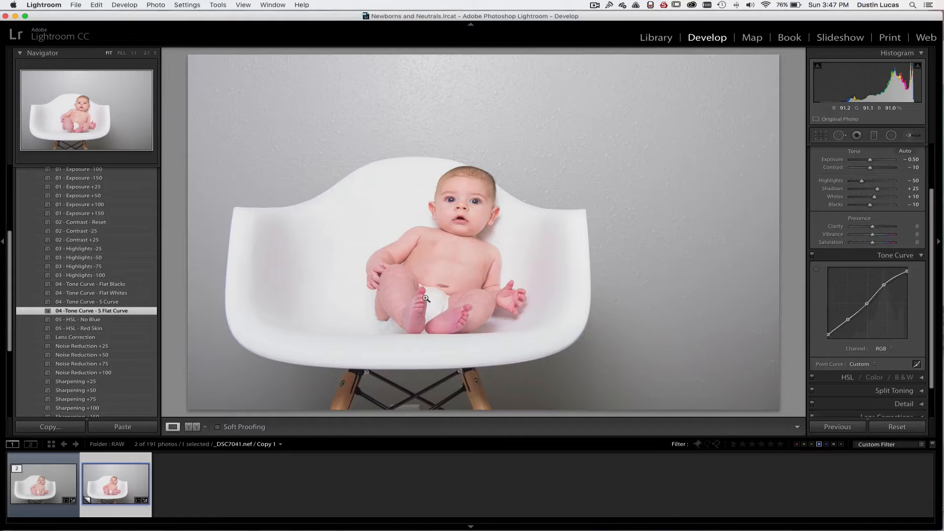
{"action": "key", "text": "y"}
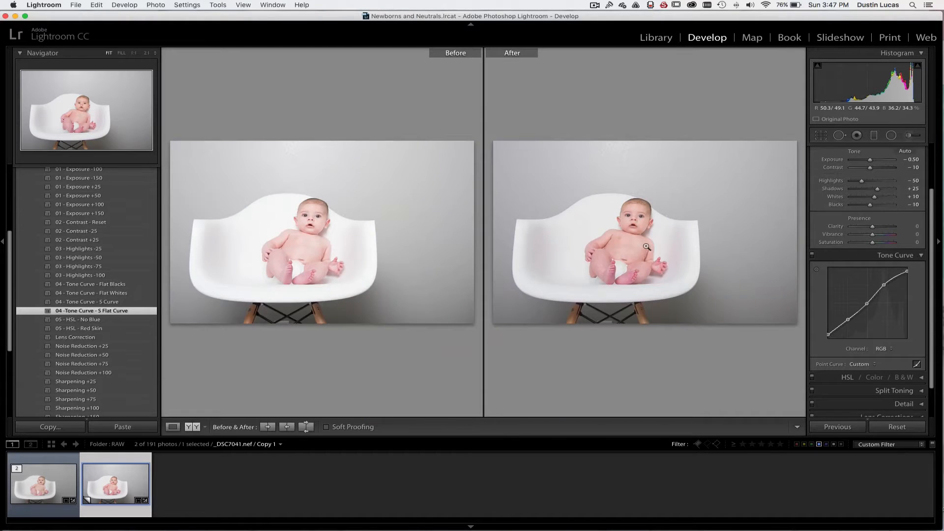
{"action": "key", "text": "y"}
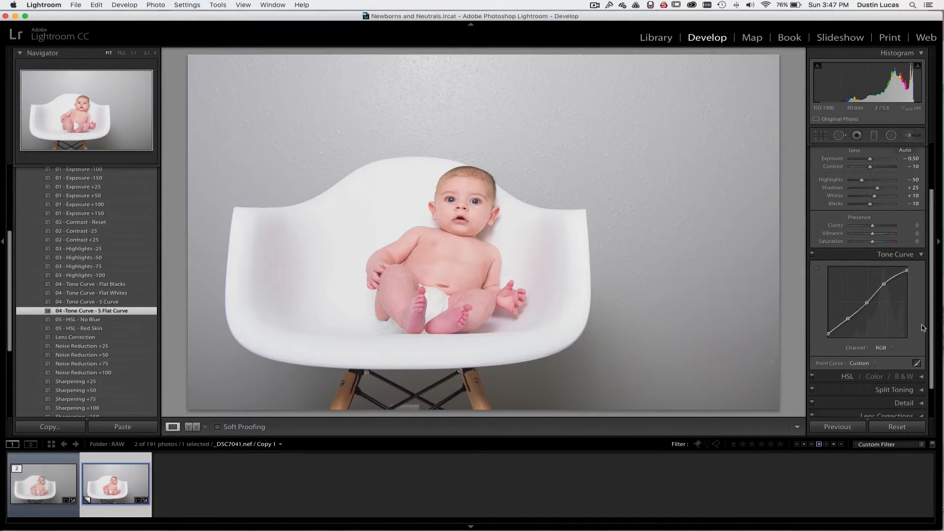
Apply the 05 - HSL - No Blue preset and compare the photo with the HSL adjustments off and on
{"action": "scroll", "coordinate": [921, 325], "scroll_direction": "down", "scroll_amount": 3}
{"action": "left_click", "coordinate": [834, 348]}
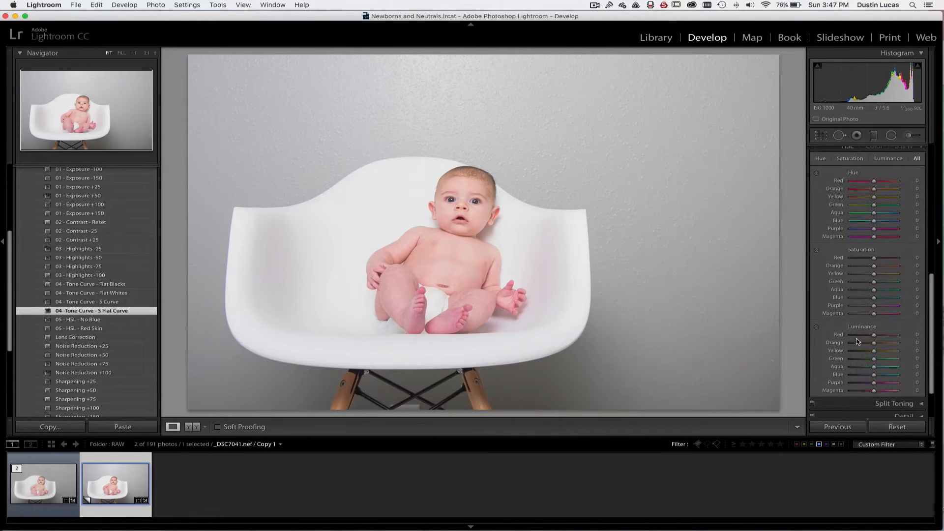
{"action": "left_click", "coordinate": [79, 320]}
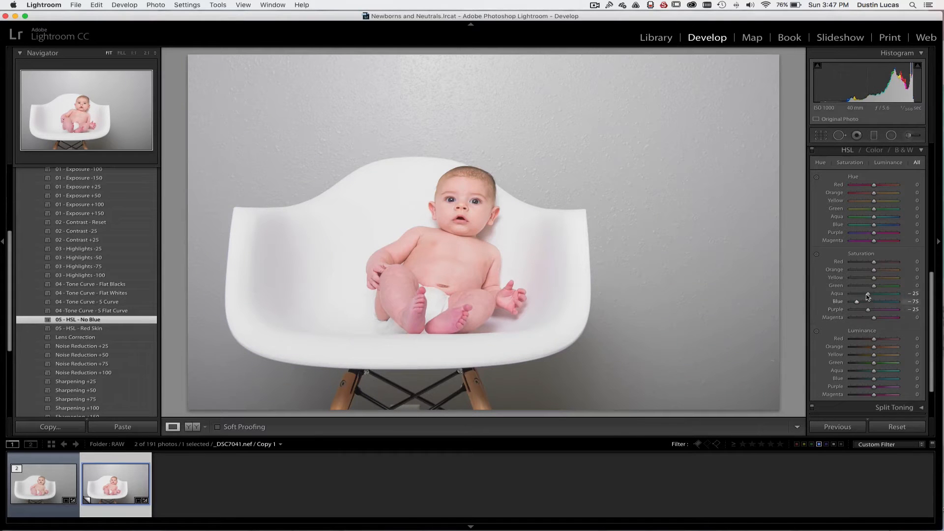
{"action": "left_click", "coordinate": [812, 150]}
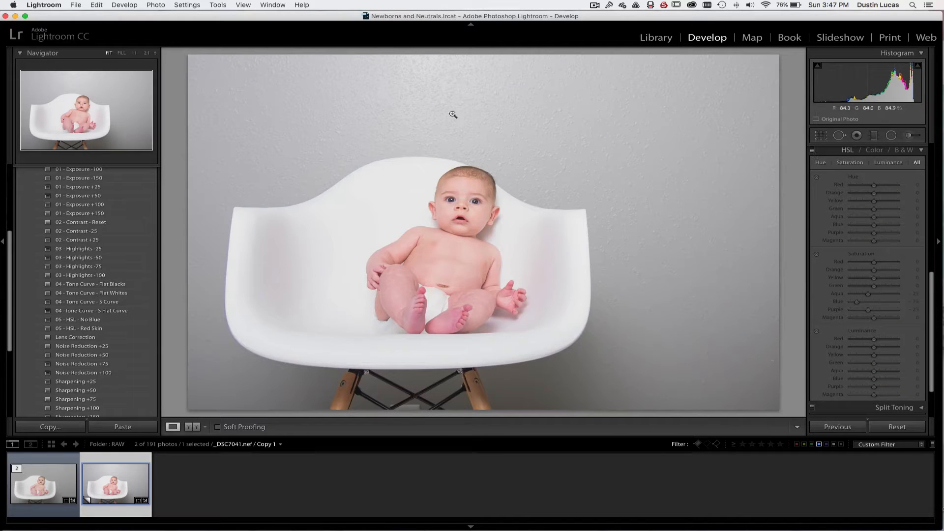
{"action": "left_click", "coordinate": [812, 150]}
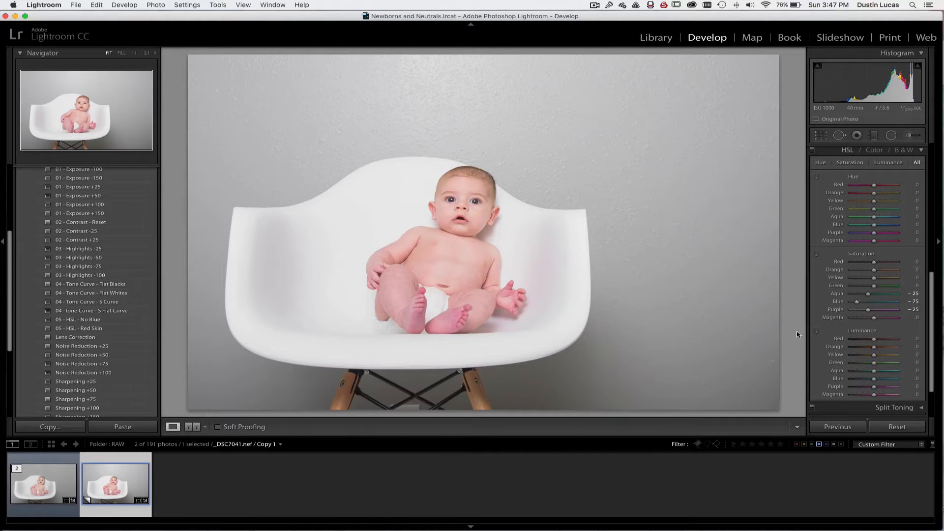
Apply the 05 - HSL - Red Skin preset and compare the skin tones with the HSL adjustments repeatedly off and on
{"action": "left_click", "coordinate": [83, 328]}
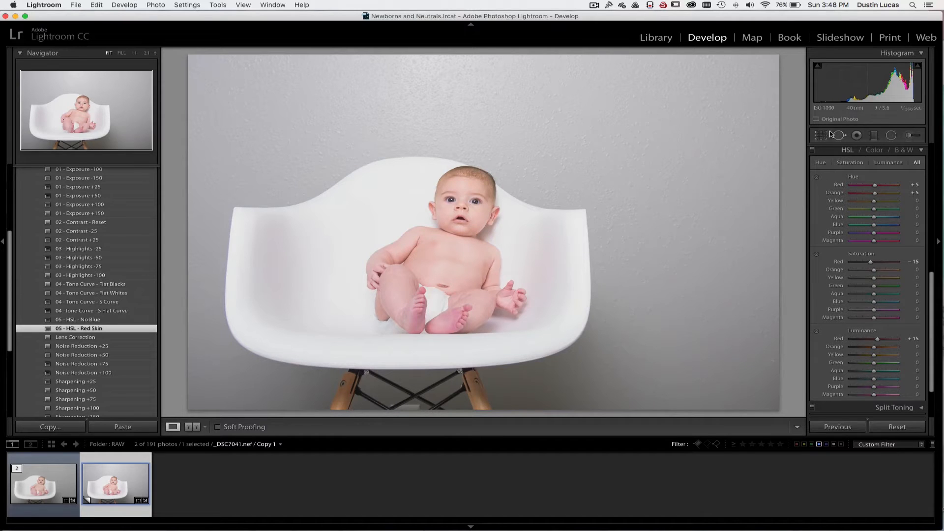
{"action": "left_click", "coordinate": [812, 149]}
{"action": "left_click", "coordinate": [812, 149]}
{"action": "left_click", "coordinate": [812, 150]}
{"action": "left_click", "coordinate": [812, 150]}
{"action": "left_click", "coordinate": [812, 150]}
{"action": "left_click", "coordinate": [813, 150]}
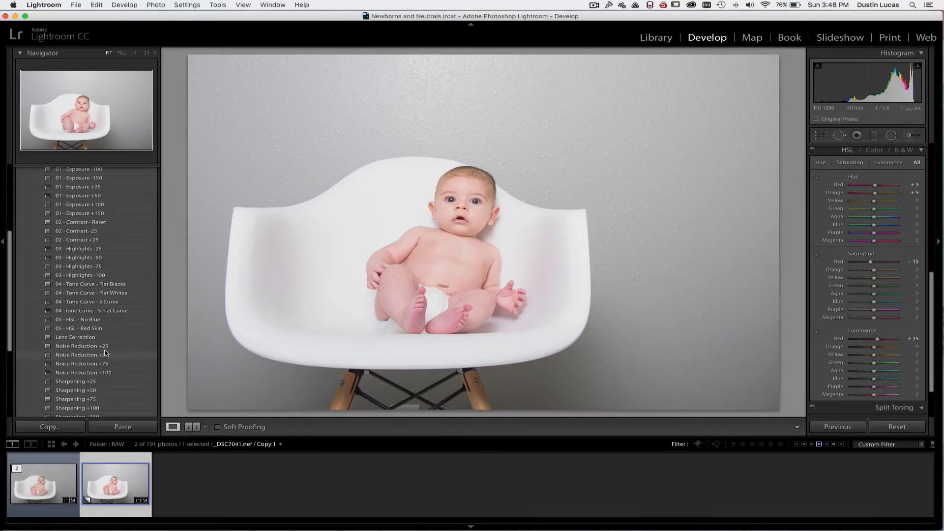
Apply the Lens Correction preset and select the Adobe (Nikon AF-S NIKKOR 24-120mm f/4G ED VR) v2 lens profile
{"action": "scroll", "coordinate": [840, 374], "scroll_direction": "down", "scroll_amount": 5}
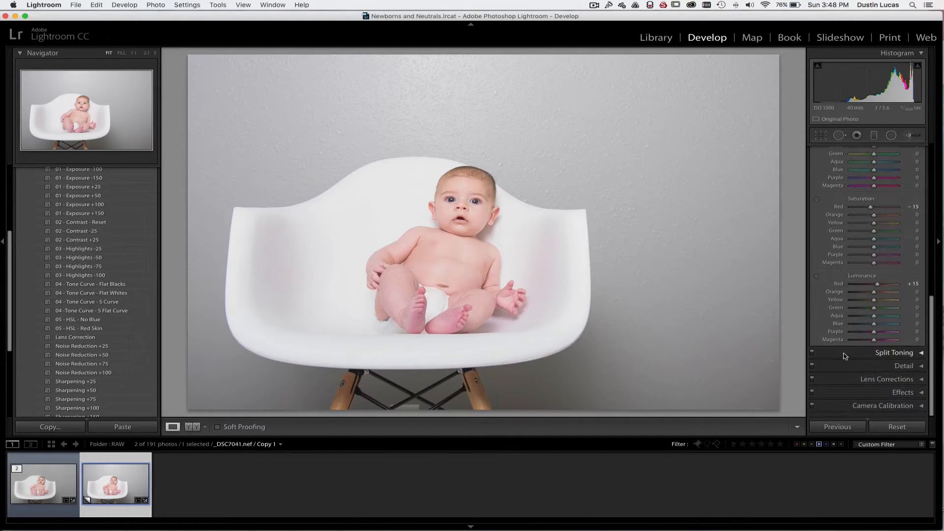
{"action": "left_click", "coordinate": [841, 379]}
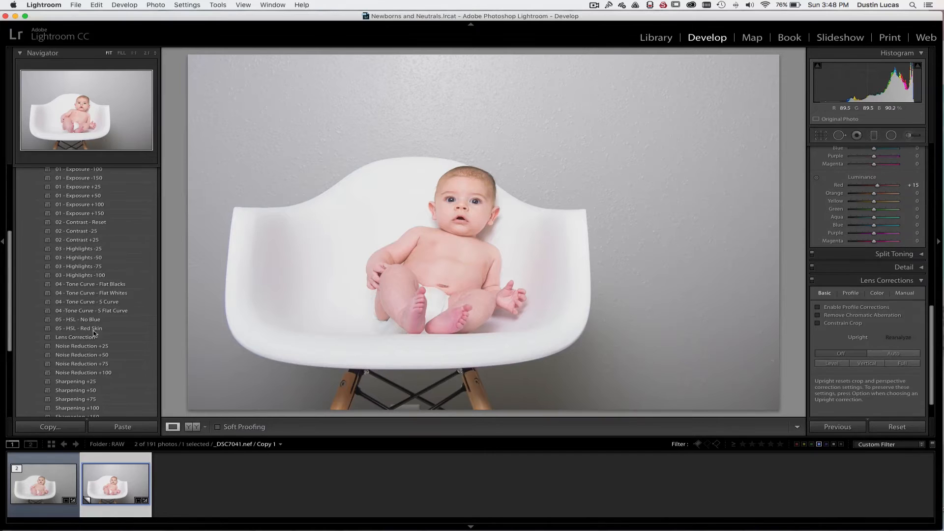
{"action": "left_click", "coordinate": [80, 340]}
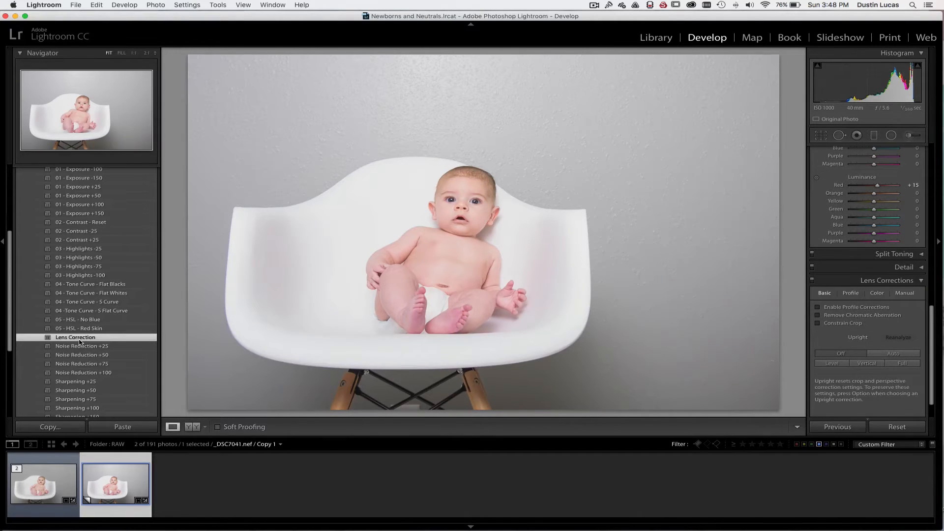
{"action": "left_click", "coordinate": [851, 293]}
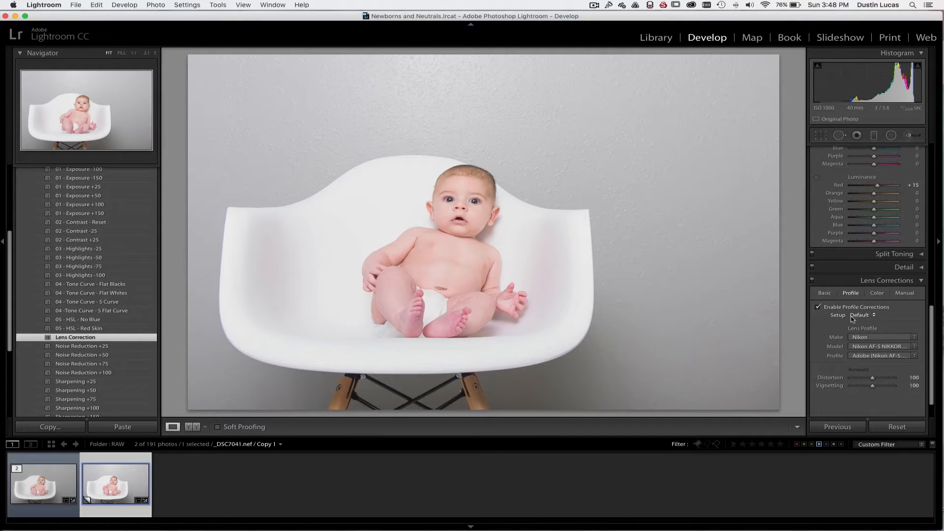
{"action": "left_click", "coordinate": [880, 356]}
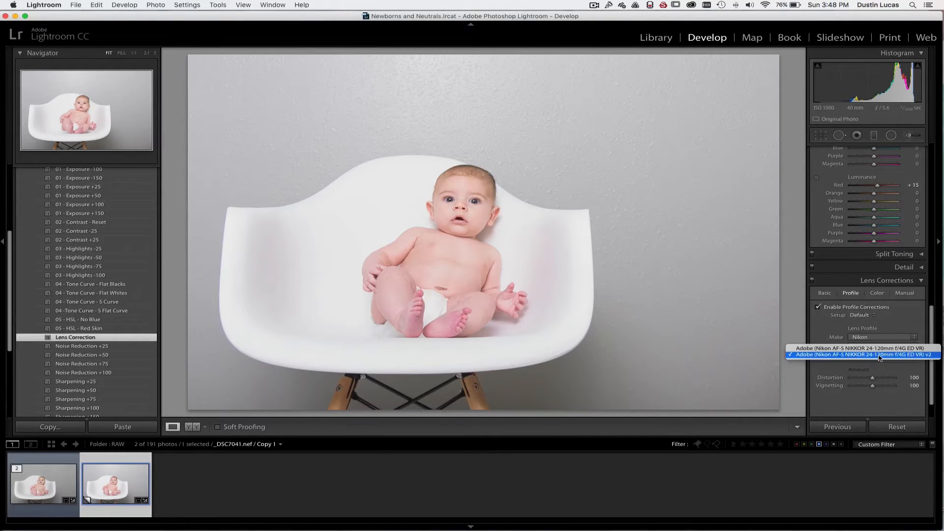
{"action": "left_click", "coordinate": [879, 355]}
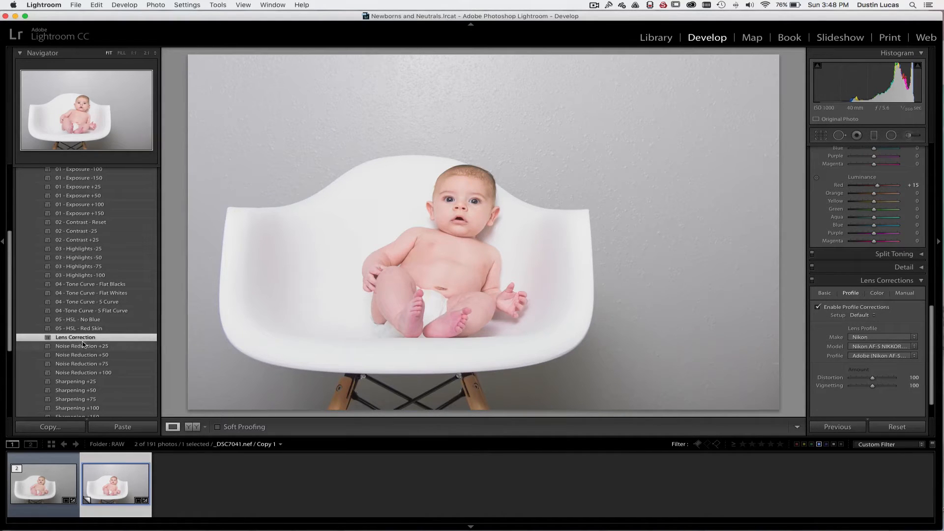
Show the Detail settings, try the noise reduction presets +25, +50 and +75, and settle on Noise Reduction +50
{"action": "left_click", "coordinate": [885, 281]}
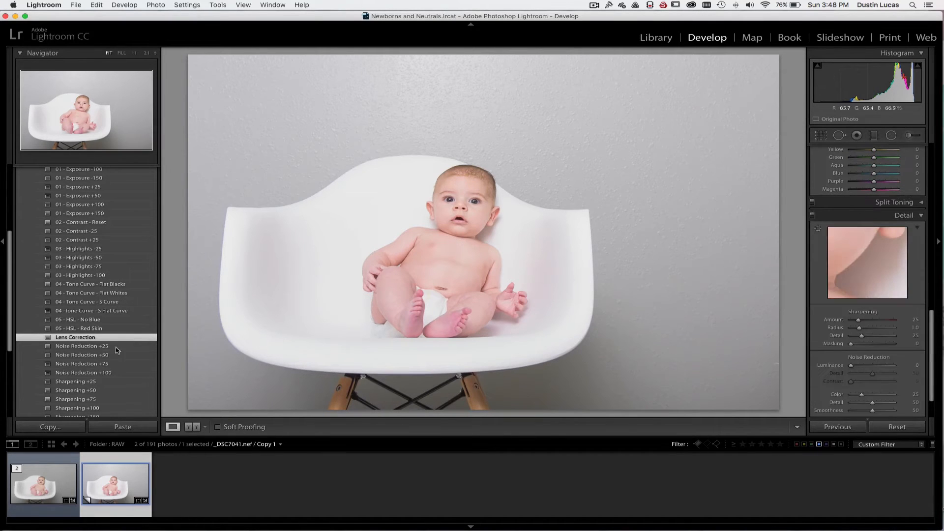
{"action": "left_click", "coordinate": [77, 346]}
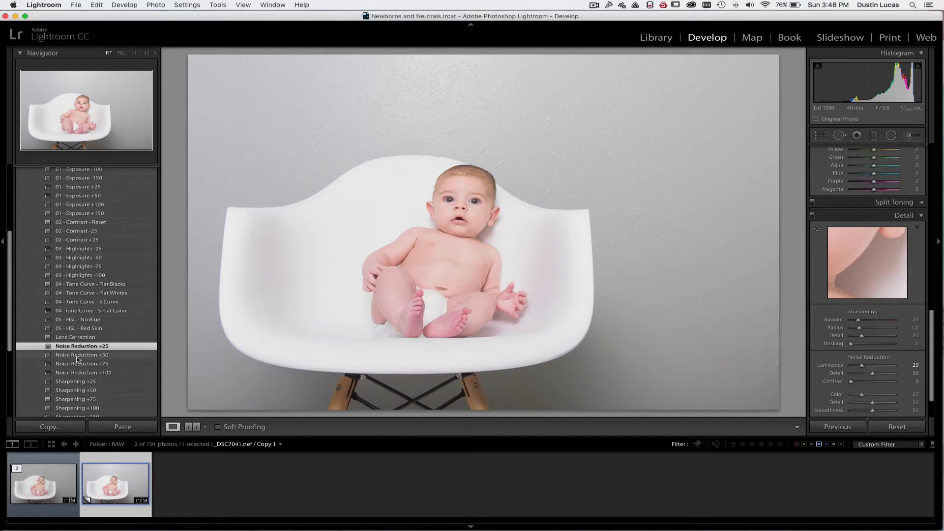
{"action": "left_click", "coordinate": [86, 355]}
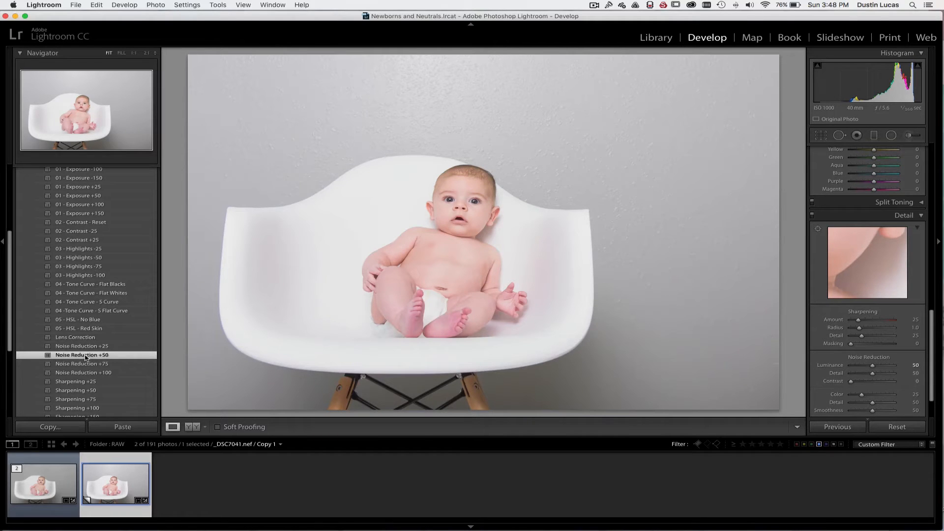
{"action": "left_click", "coordinate": [85, 365]}
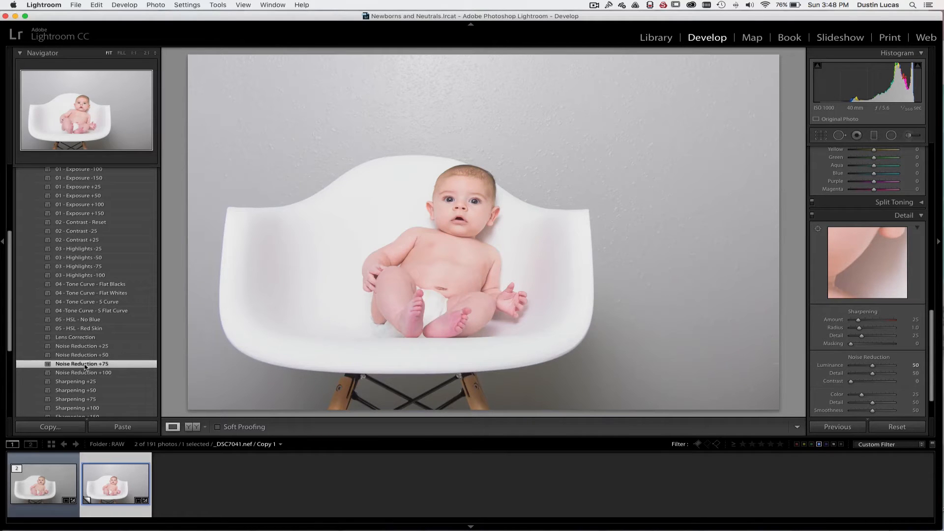
{"action": "left_click", "coordinate": [141, 354]}
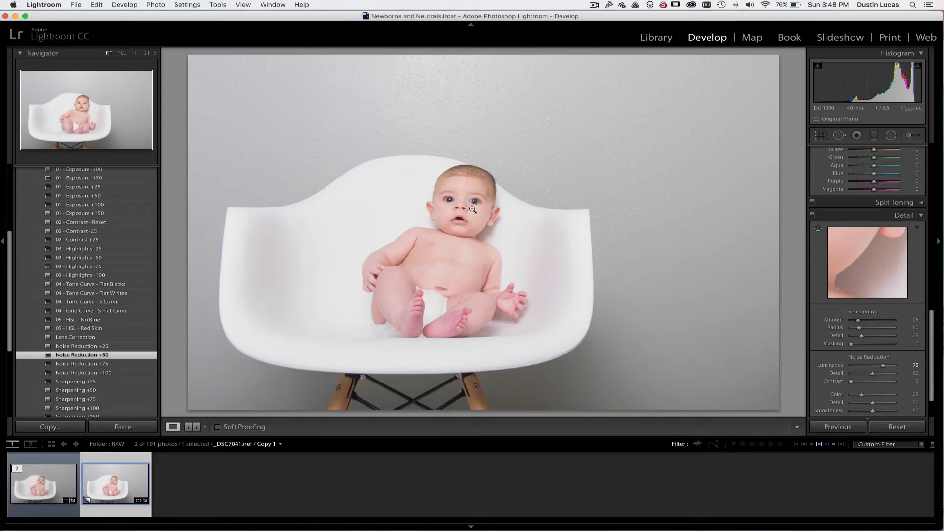
Examine the baby's face at 1:1 with the Detail adjustments switched off and on
{"action": "left_click", "coordinate": [469, 206]}
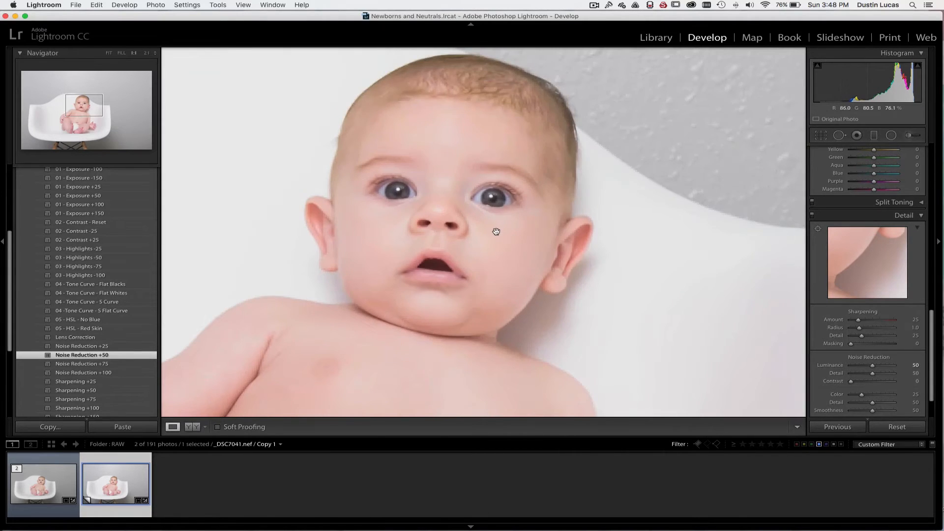
{"action": "left_click", "coordinate": [811, 216]}
{"action": "left_click", "coordinate": [812, 217]}
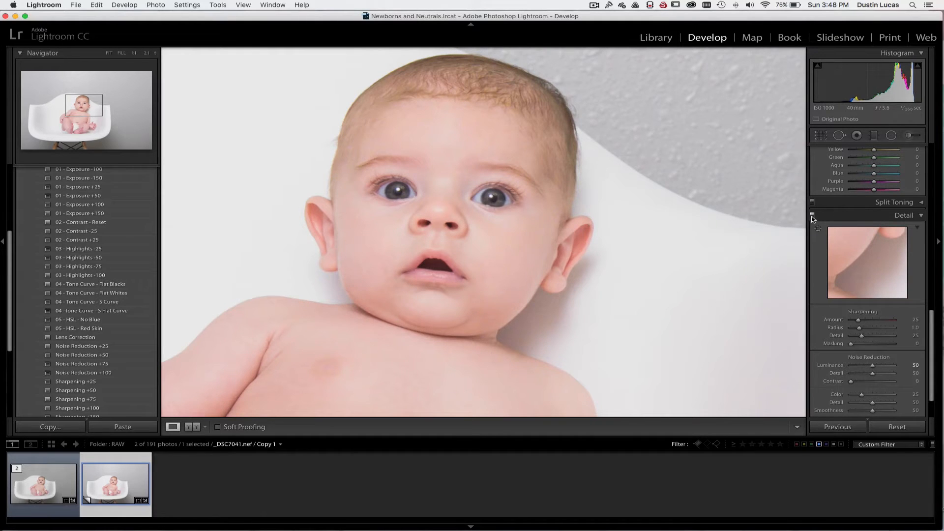
Apply the Sharpening +50 preset, compare the face with the Detail adjustments off and on, and return to the full-photo view
{"action": "scroll", "coordinate": [89, 351], "scroll_direction": "down", "scroll_amount": 2}
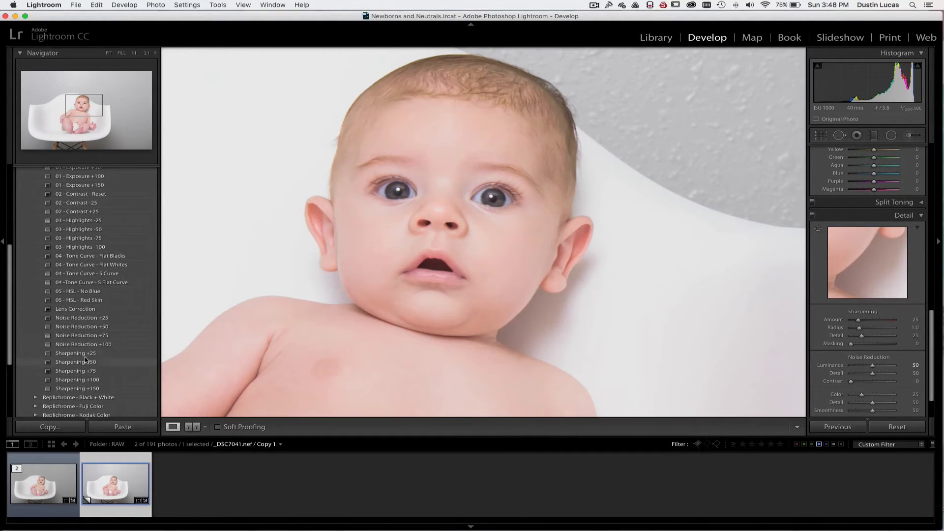
{"action": "left_click", "coordinate": [84, 362]}
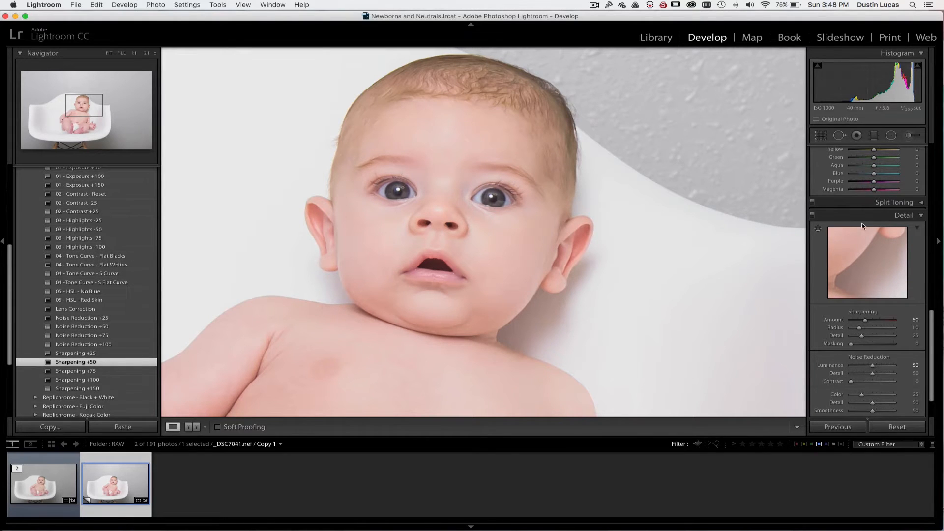
{"action": "left_click", "coordinate": [811, 216]}
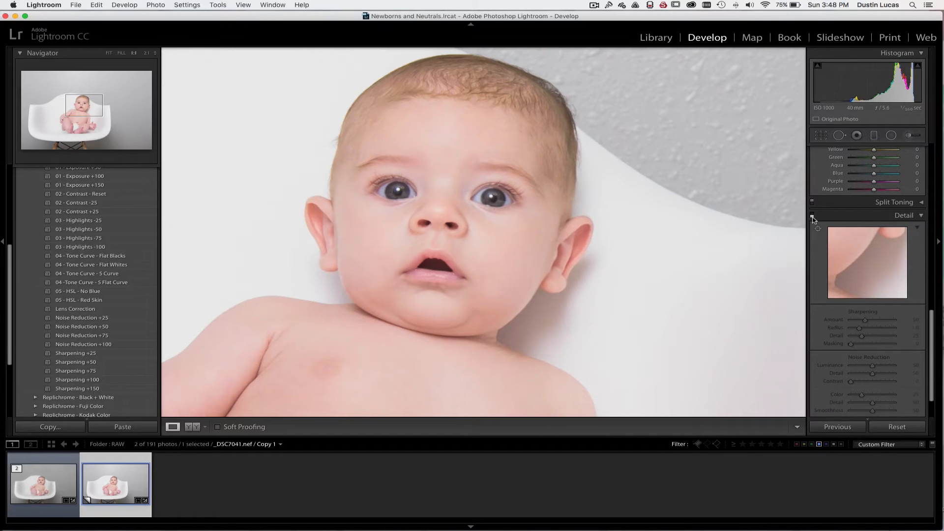
{"action": "left_click", "coordinate": [811, 216]}
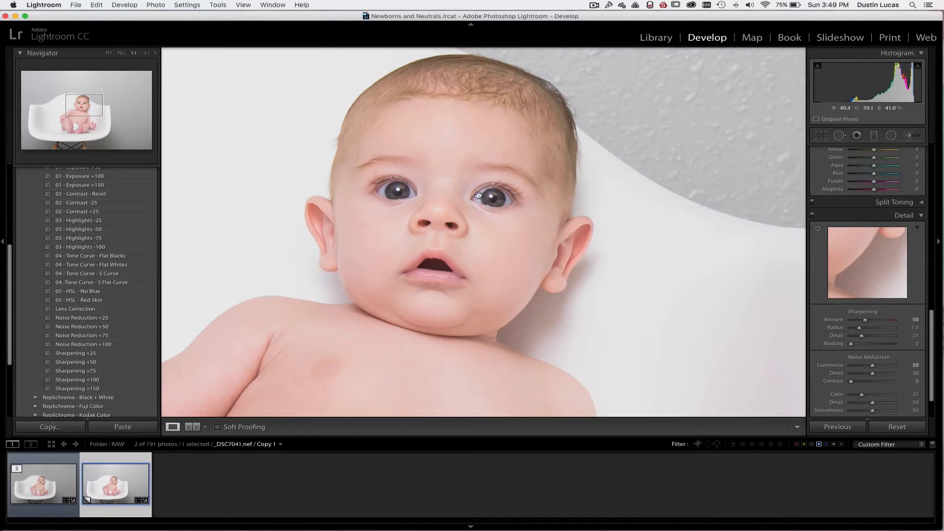
{"action": "left_click", "coordinate": [427, 309]}
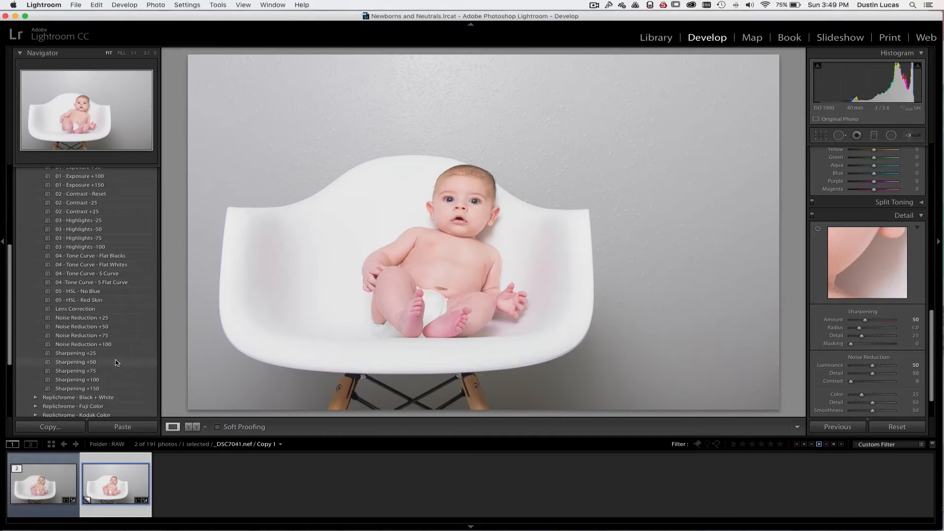
Set Exposure to -0.70 and Highlights to -55, comparing the photo with the tone curve off and on
{"action": "scroll", "coordinate": [870, 315], "scroll_direction": "up", "scroll_amount": 10}
{"action": "scroll", "coordinate": [871, 317], "scroll_direction": "down", "scroll_amount": 1}
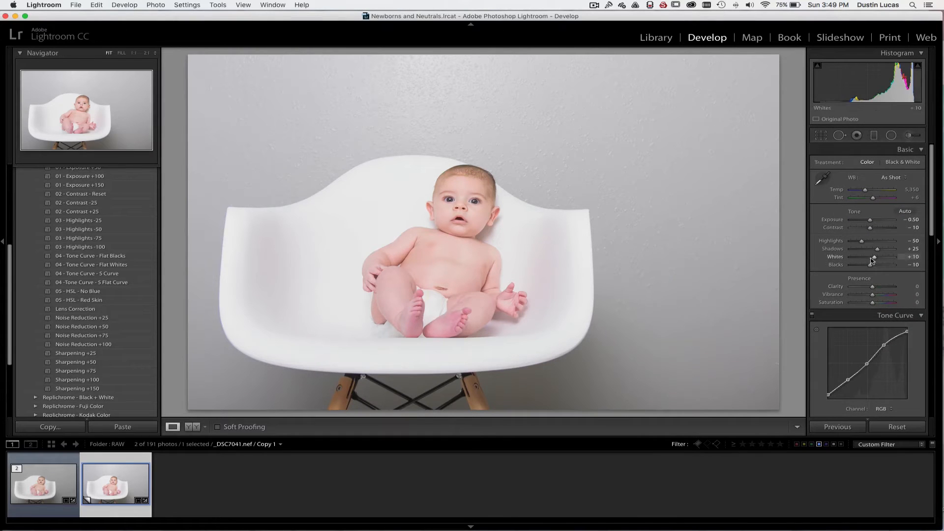
{"action": "key", "text": "Down"}
{"action": "key", "text": "Down"}
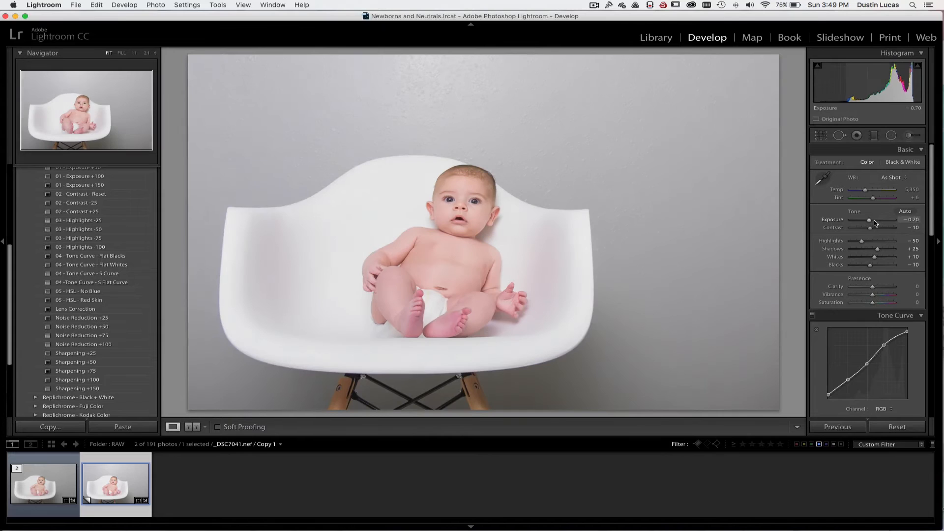
{"action": "key", "text": "Down"}
{"action": "key", "text": "Down"}
{"action": "key", "text": "Up"}
{"action": "left_click", "coordinate": [814, 317]}
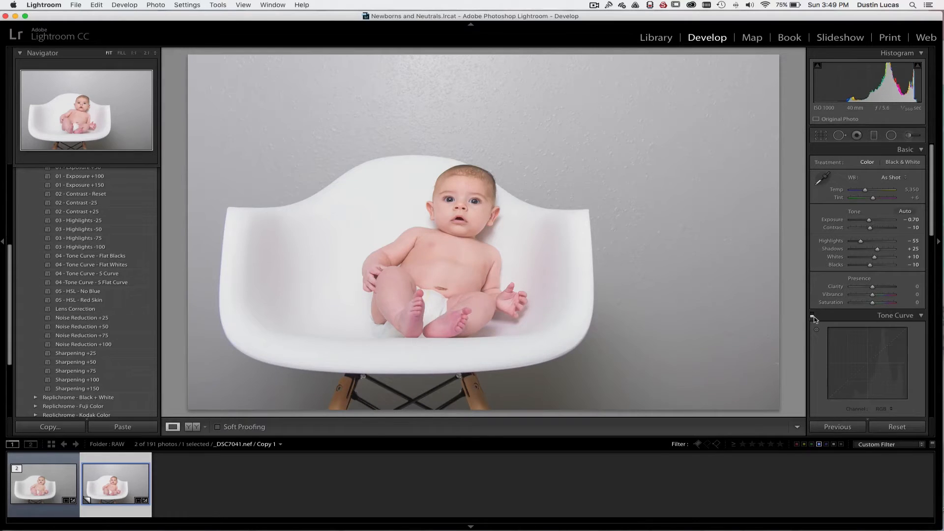
{"action": "left_click", "coordinate": [814, 317]}
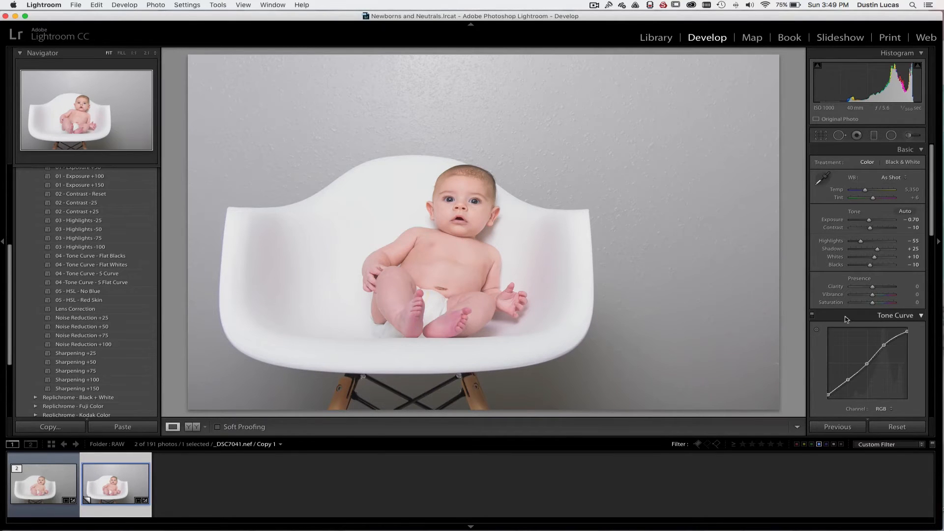
Reset Whites to 0 and lower Highlights to -60
{"action": "double_click", "coordinate": [831, 257]}
{"action": "key", "text": "Down"}
{"action": "scroll", "coordinate": [890, 275], "scroll_direction": "down", "scroll_amount": 10}
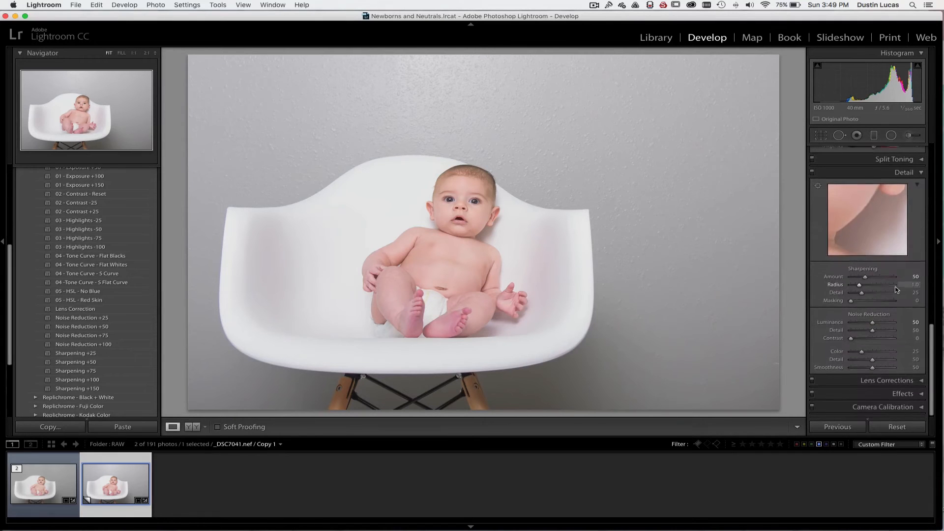
{"action": "scroll", "coordinate": [896, 290], "scroll_direction": "up", "scroll_amount": 10}
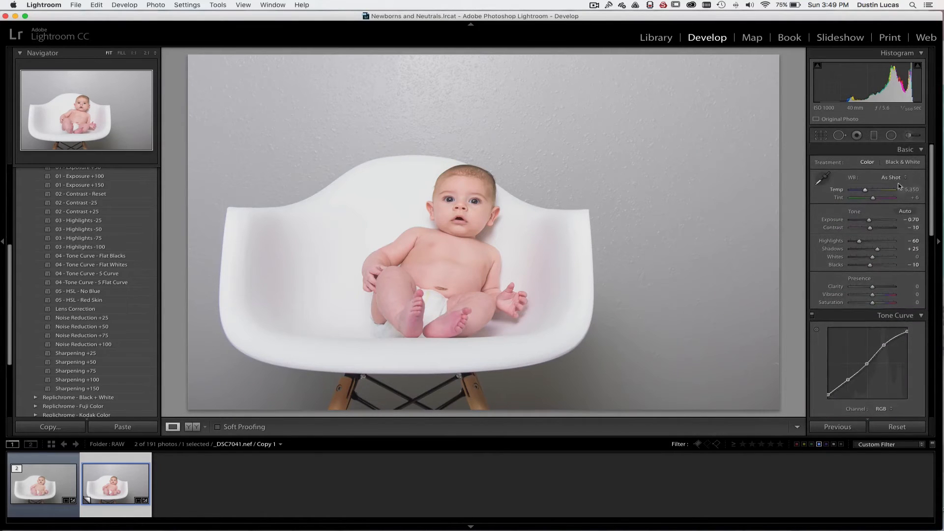
Try white balance samples from several spots on the gray wall and one on the white chair, undoing the chair sample
{"action": "left_click", "coordinate": [893, 179]}
{"action": "left_click", "coordinate": [890, 177]}
{"action": "left_click", "coordinate": [822, 178]}
{"action": "left_click", "coordinate": [652, 152]}
{"action": "key", "text": "w"}
{"action": "left_click", "coordinate": [258, 139]}
{"action": "key", "text": "w"}
{"action": "left_click", "coordinate": [697, 211]}
{"action": "key", "text": "w"}
{"action": "left_click", "coordinate": [728, 371]}
{"action": "key", "text": "w"}
{"action": "left_click", "coordinate": [743, 141]}
{"action": "key", "text": "w"}
{"action": "left_click", "coordinate": [540, 250]}
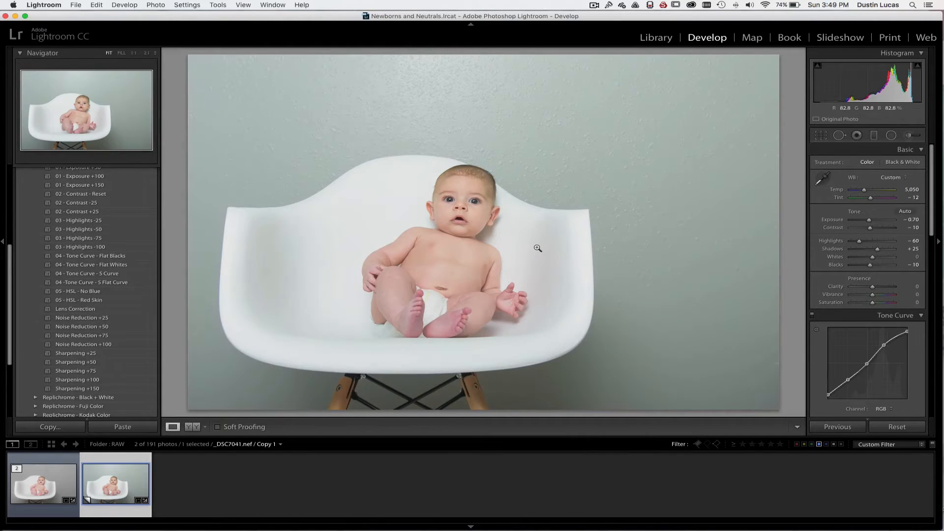
{"action": "key", "text": "super+z"}
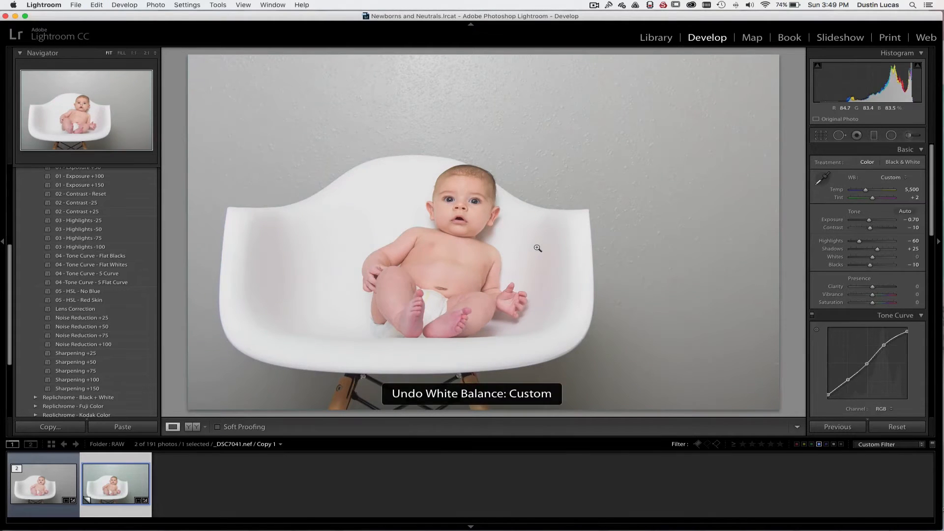
Sample the white balance from the gray wall just above the chair's edge for Temp 5,400 and Tint +2
{"action": "key", "text": "w"}
{"action": "left_click", "coordinate": [592, 166]}
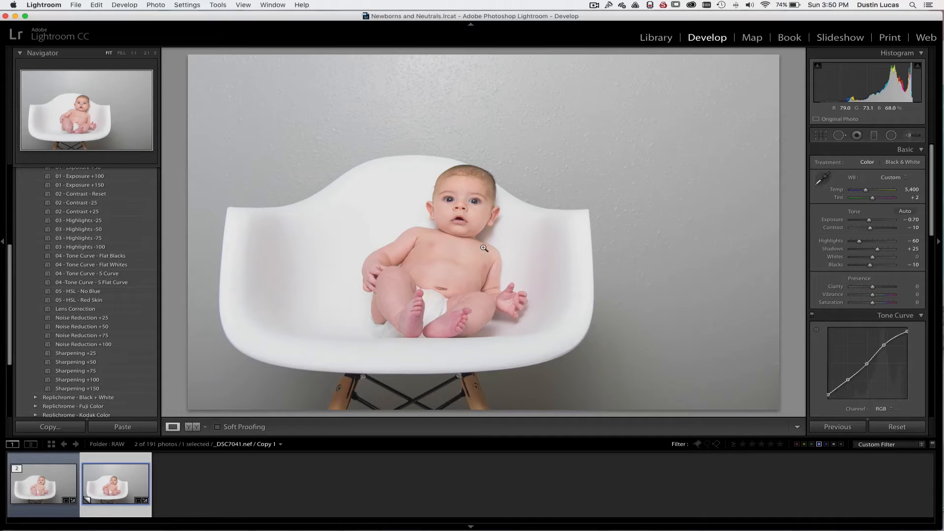
Use the targeted saturation adjustment on the baby's skin to set Red to -18 and Orange to -8
{"action": "key", "text": "shift"}
{"action": "key", "text": "alt"}
{"action": "key", "text": "super+alt+shift+s"}
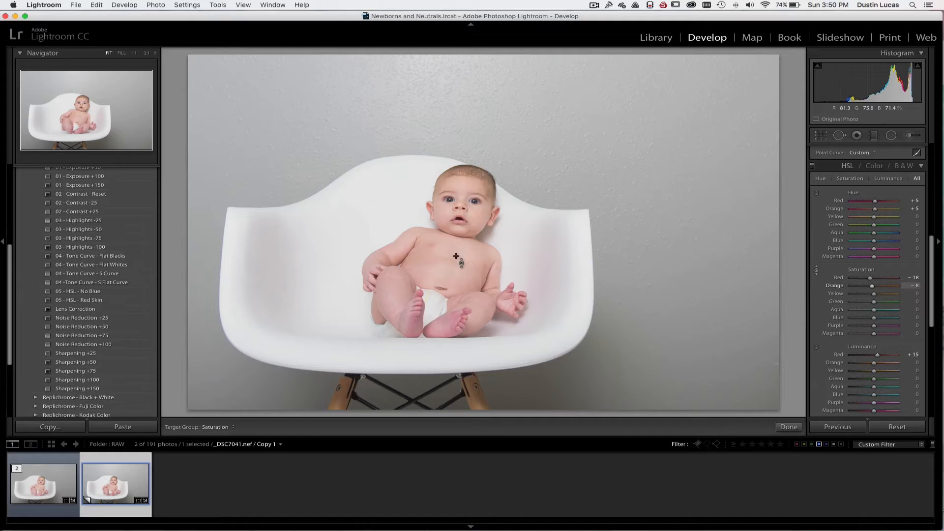
Use the targeted luminance adjustment on the baby's chest, settling on Red +16 and Orange +3
{"action": "key", "text": "alt"}
{"action": "key", "text": "alt+shift+super+l"}
{"action": "left_click_drag", "start_coordinate": [453, 255], "coordinate": [453, 247]}
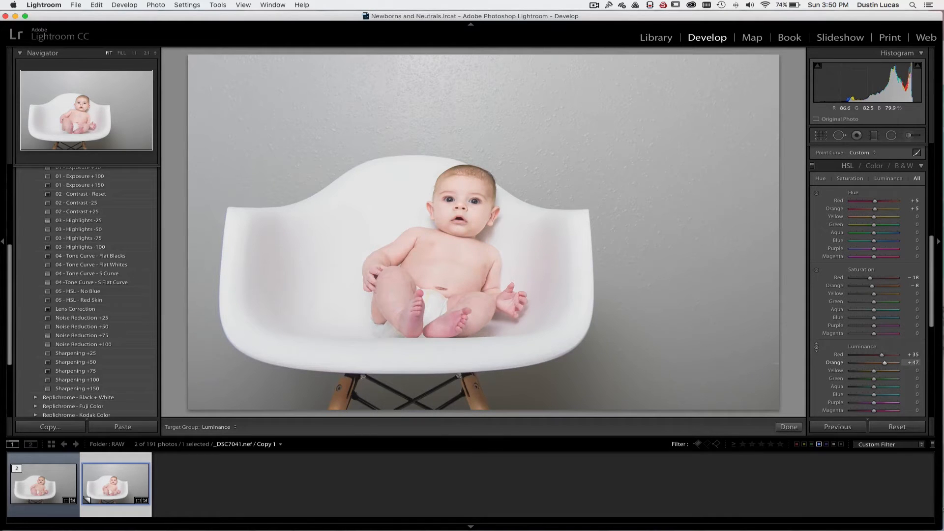
{"action": "left_click_drag", "start_coordinate": [453, 256], "coordinate": [453, 273]}
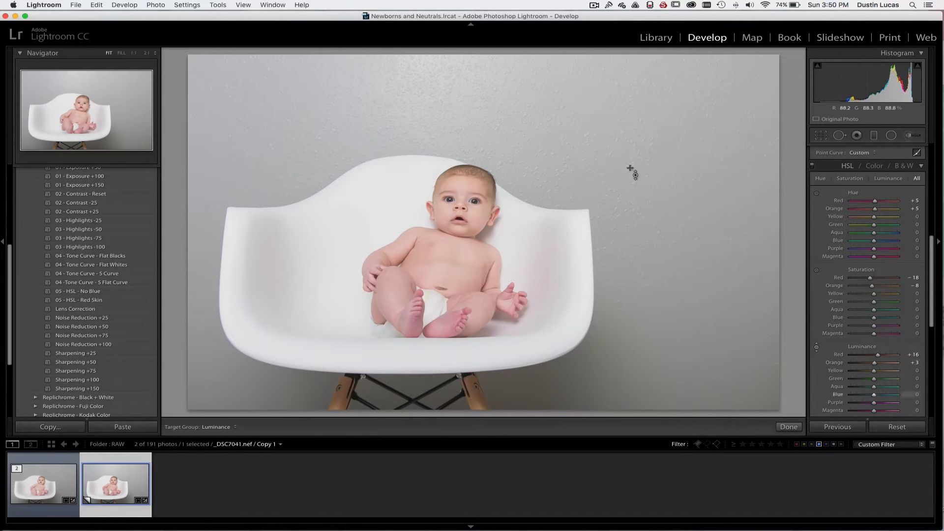
Compare the baby's skin tones with the HSL adjustments repeatedly switched off and on
{"action": "left_click", "coordinate": [812, 167]}
{"action": "left_click", "coordinate": [811, 166]}
{"action": "left_click", "coordinate": [811, 166]}
{"action": "left_click", "coordinate": [811, 166]}
{"action": "left_click", "coordinate": [812, 166]}
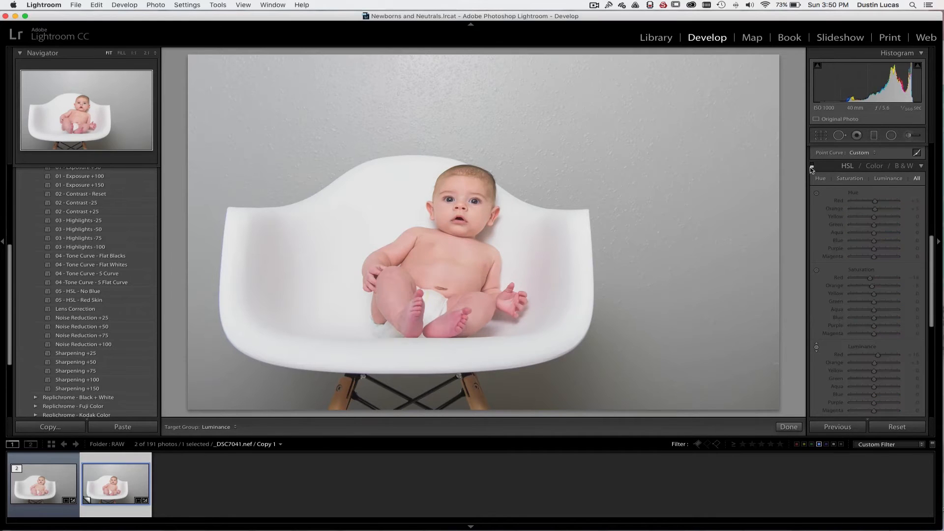
{"action": "left_click", "coordinate": [811, 168]}
{"action": "left_click", "coordinate": [811, 167]}
{"action": "left_click", "coordinate": [812, 166]}
{"action": "left_click", "coordinate": [811, 166]}
{"action": "left_click", "coordinate": [811, 166]}
{"action": "left_click", "coordinate": [811, 166]}
{"action": "left_click", "coordinate": [812, 166]}
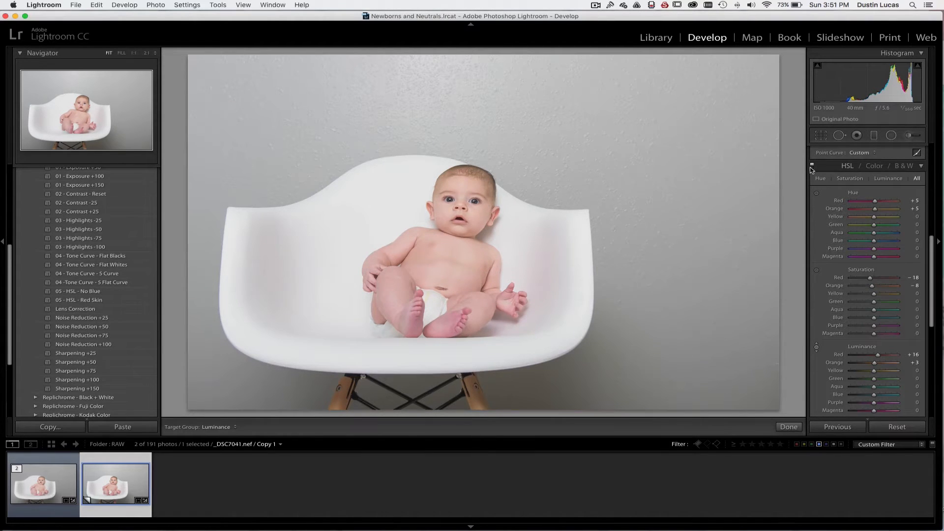
{"action": "left_click", "coordinate": [812, 166]}
{"action": "left_click", "coordinate": [811, 166]}
Desaturate the baby's foot and torso with the targeted saturation adjustment, to Red -32 and Orange -13
{"action": "left_click_drag", "start_coordinate": [450, 324], "coordinate": [450, 326]}
{"action": "key", "text": "super+alt+shift+s"}
{"action": "left_click_drag", "start_coordinate": [455, 322], "coordinate": [454, 325]}
{"action": "left_click_drag", "start_coordinate": [457, 266], "coordinate": [457, 269]}
Desaturate the color cast on the white chair with the targeted saturation adjustment, settling on Blue -65 and Purple -33
{"action": "left_click_drag", "start_coordinate": [333, 218], "coordinate": [332, 220]}
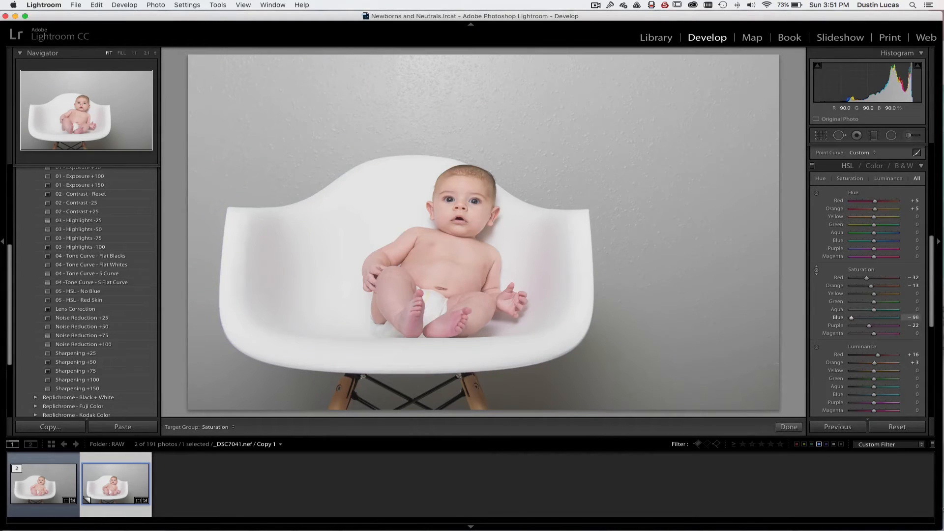
{"action": "left_click_drag", "start_coordinate": [332, 269], "coordinate": [332, 169]}
{"action": "left_click_drag", "start_coordinate": [332, 270], "coordinate": [333, 269]}
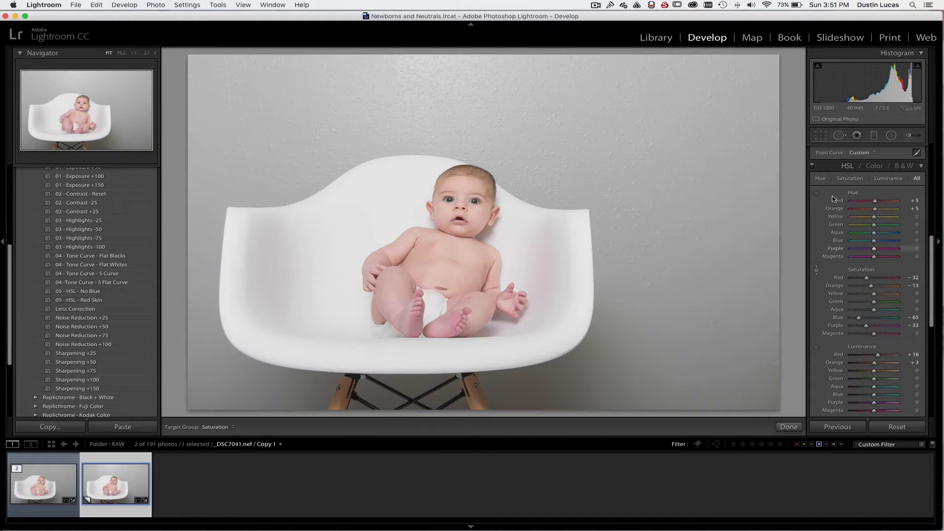
Compare the chair and skin colors with the updated HSL adjustments off and on
{"action": "left_click", "coordinate": [812, 166]}
{"action": "left_click", "coordinate": [812, 166]}
{"action": "left_click", "coordinate": [811, 166]}
{"action": "left_click", "coordinate": [812, 166]}
{"action": "left_click", "coordinate": [812, 166]}
{"action": "left_click", "coordinate": [812, 167]}
{"action": "scroll", "coordinate": [847, 355], "scroll_direction": "down", "scroll_amount": 2}
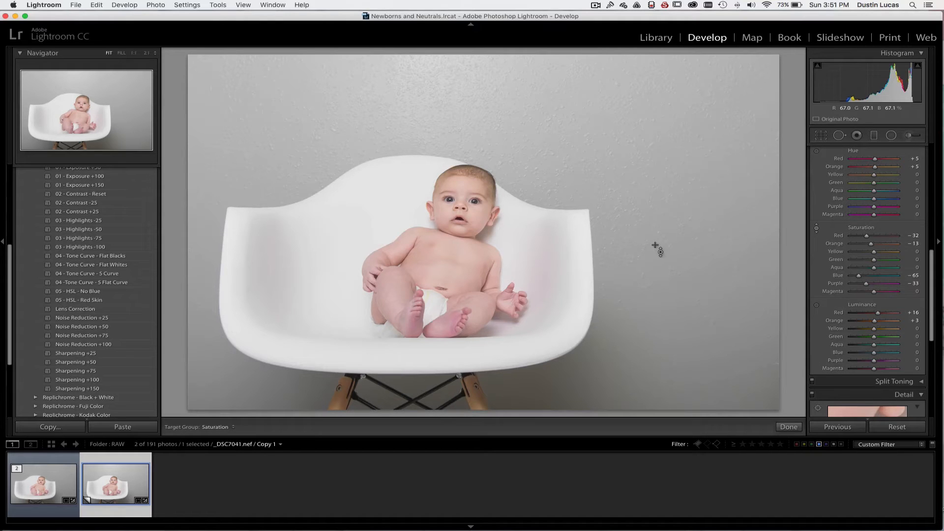
Try darkening the wall with the targeted luminance adjustment to Blue -100 and Purple -35, and undo it
{"action": "key", "text": "alt"}
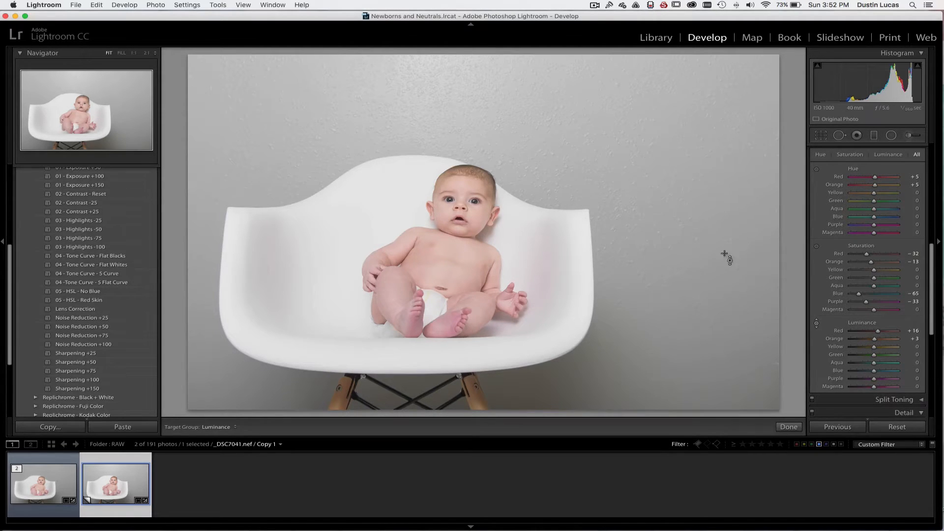
{"action": "left_click_drag", "start_coordinate": [469, 89], "coordinate": [469, 145]}
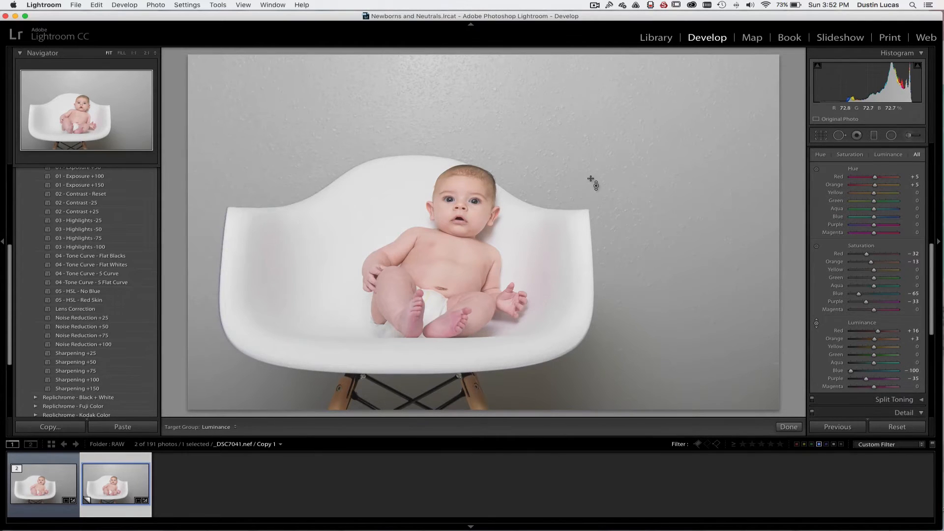
{"action": "key", "text": "super+z"}
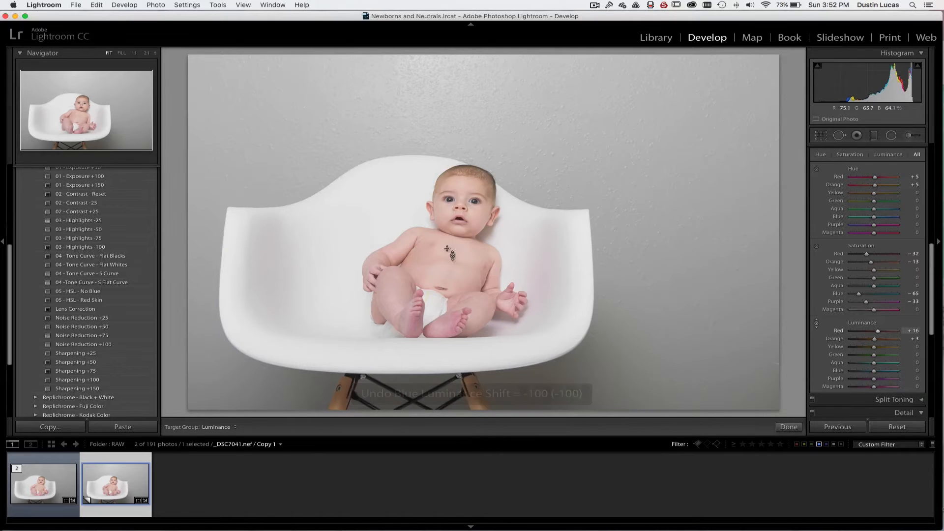
Review the Basic settings, switch the HSL adjustments back on and lower the Red luminance to +11
{"action": "scroll", "coordinate": [813, 169], "scroll_direction": "up", "scroll_amount": 2}
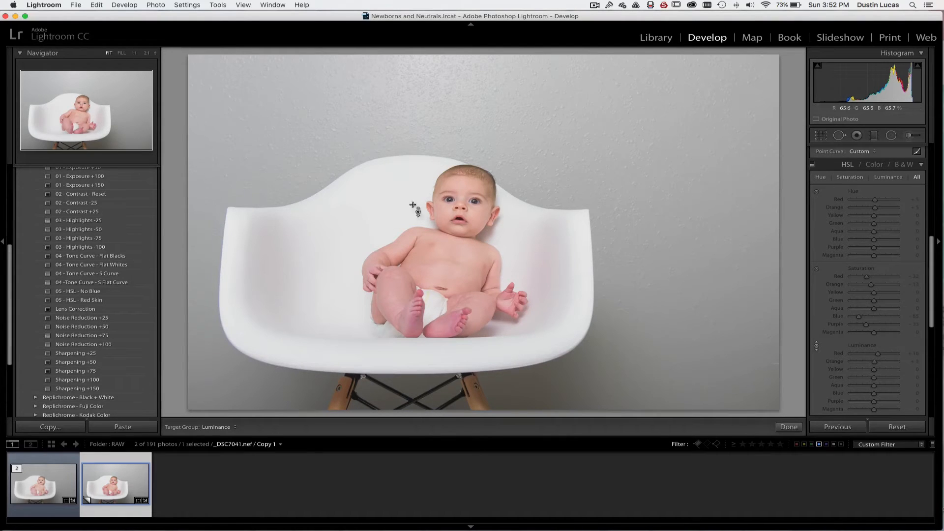
{"action": "scroll", "coordinate": [870, 246], "scroll_direction": "up", "scroll_amount": 5}
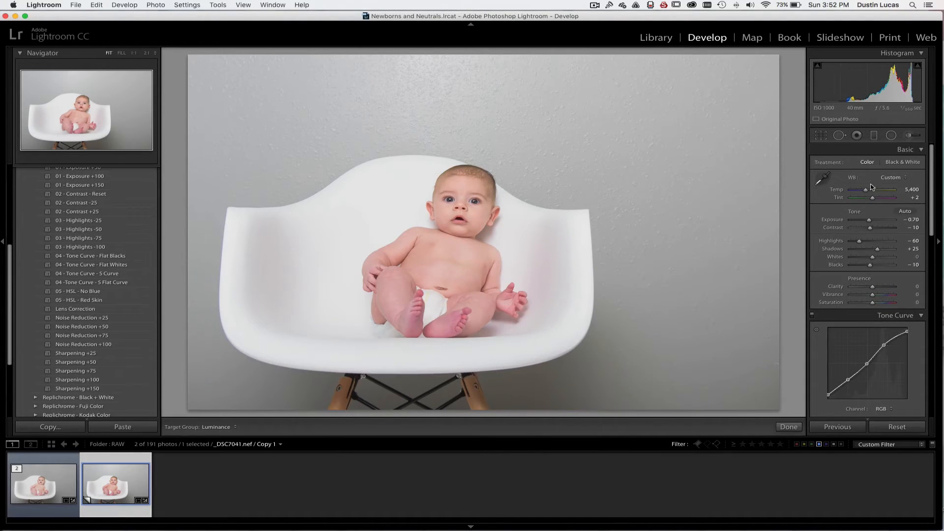
{"action": "scroll", "coordinate": [842, 305], "scroll_direction": "down", "scroll_amount": 6}
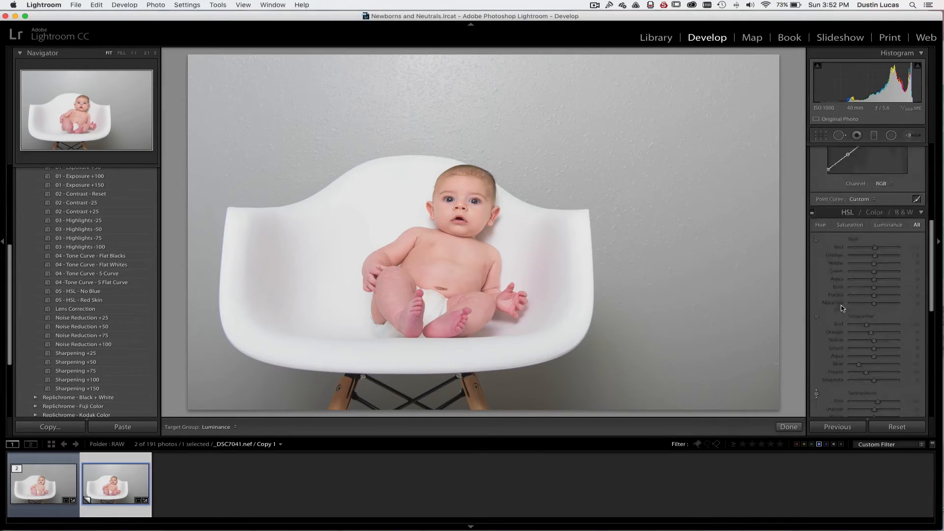
{"action": "left_click", "coordinate": [811, 199]}
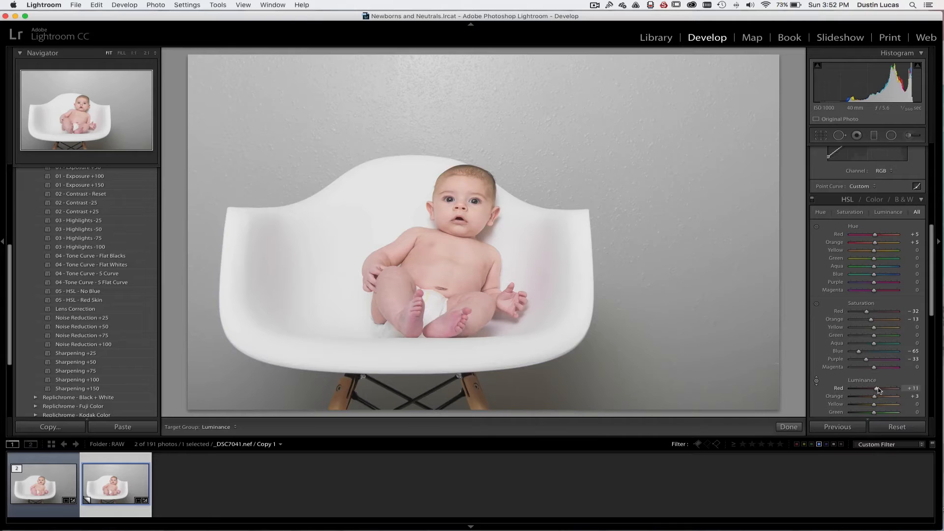
{"action": "scroll", "coordinate": [865, 246], "scroll_direction": "up", "scroll_amount": 6}
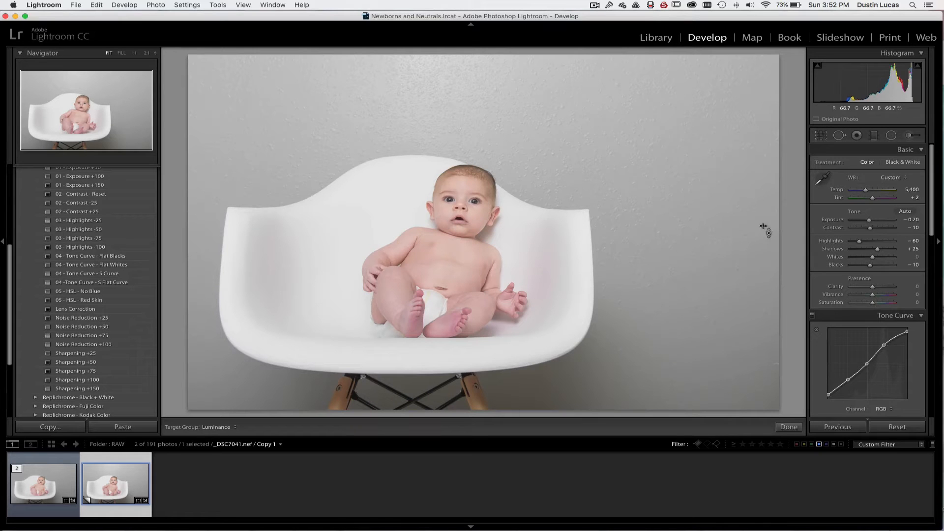
Activate the Adjustment Brush and load the Red Skin Removal effect in place of Dodge
{"action": "key", "text": "k"}
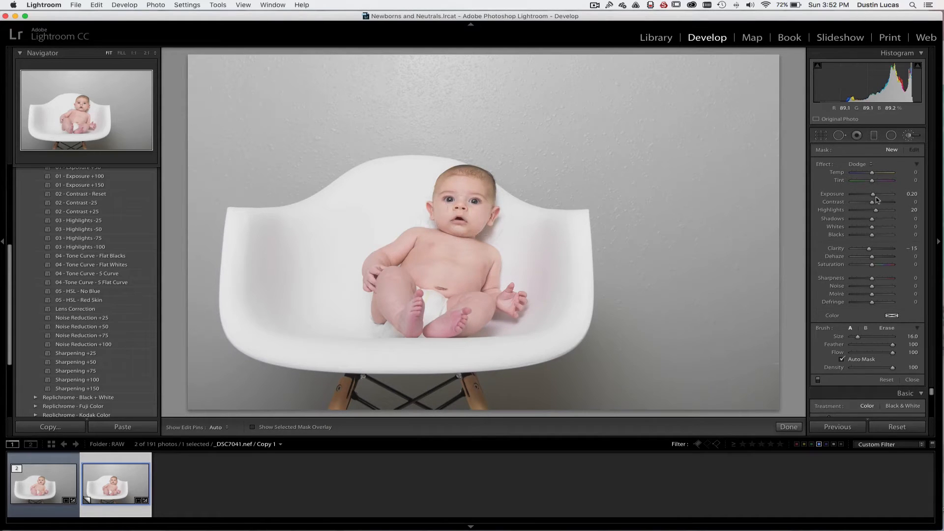
{"action": "left_click", "coordinate": [858, 164]}
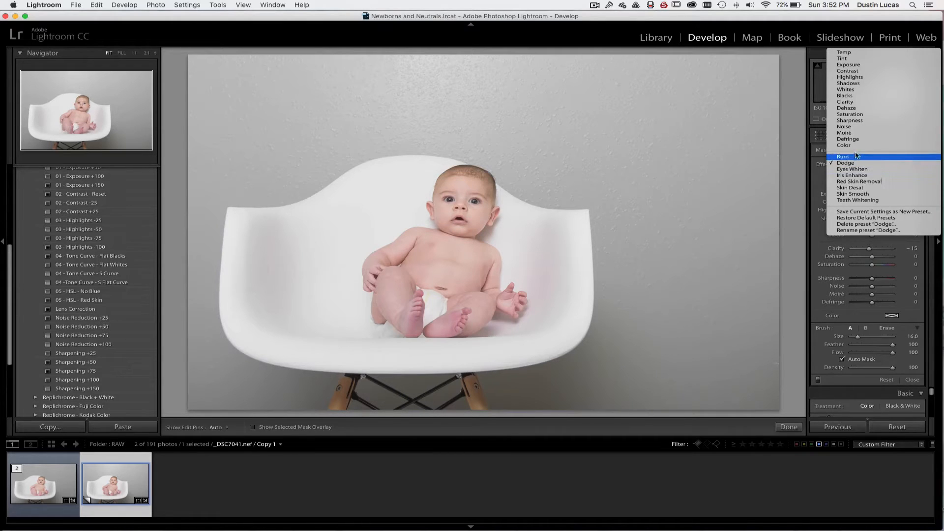
{"action": "left_click", "coordinate": [807, 153]}
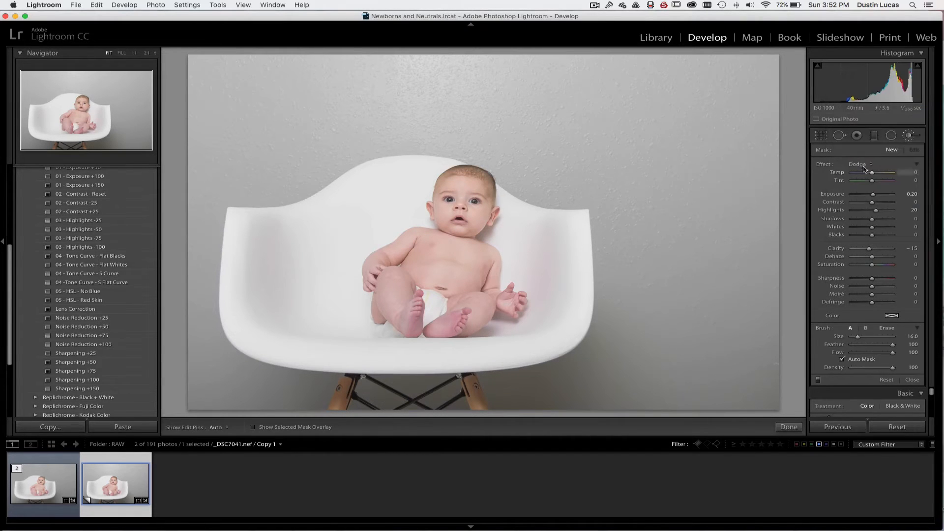
{"action": "left_click", "coordinate": [863, 166]}
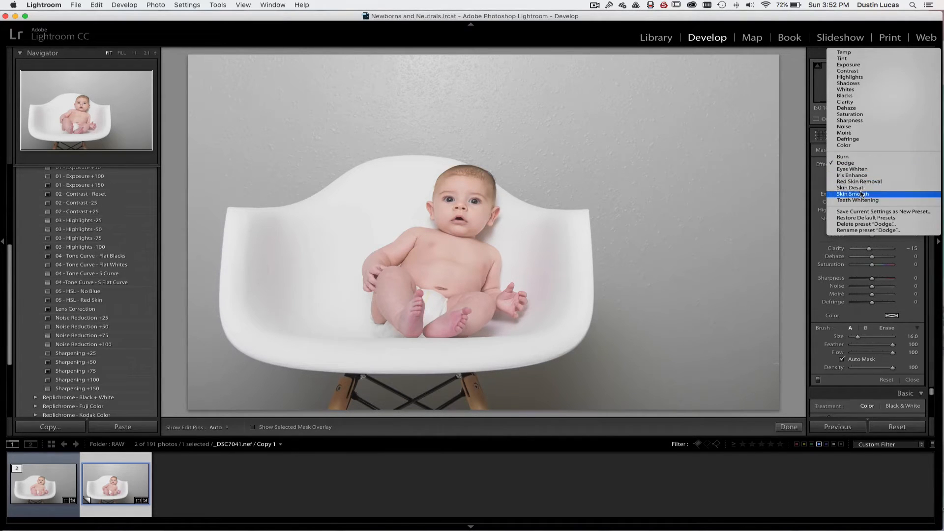
{"action": "left_click", "coordinate": [859, 182]}
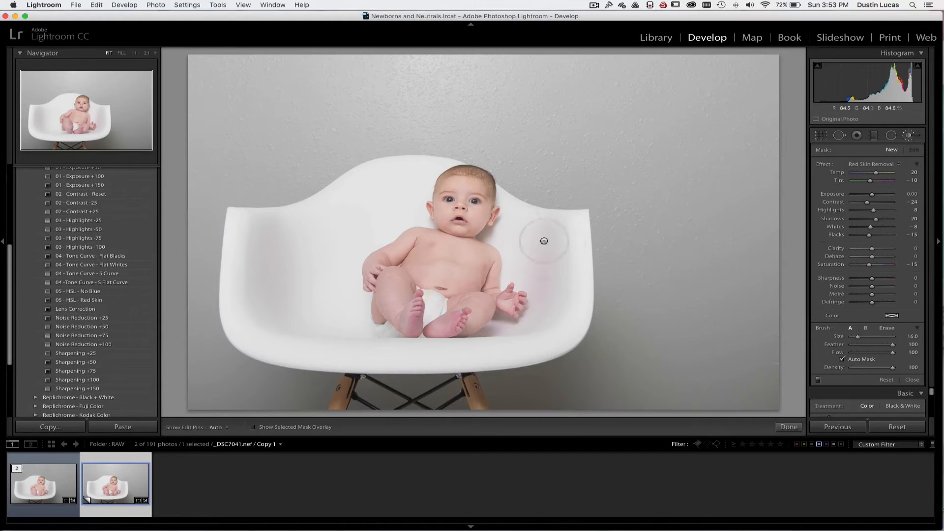
Hide the presets and navigator column and paint the Red Skin Removal effect over the baby's face, ending with brush size 22
{"action": "key", "text": "super+="}
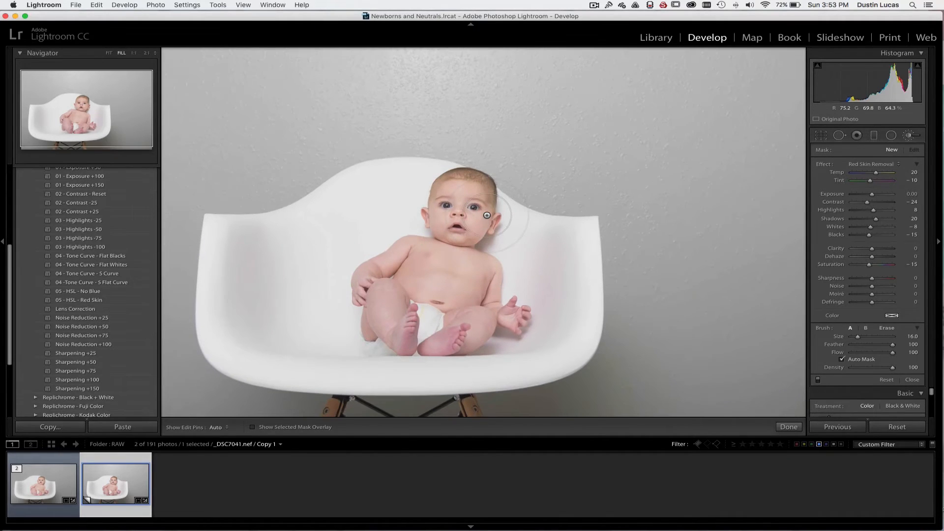
{"action": "left_click", "coordinate": [2, 243]}
{"action": "scroll", "coordinate": [501, 260], "scroll_direction": "down", "scroll_amount": 2}
{"action": "key", "text": "super+="}
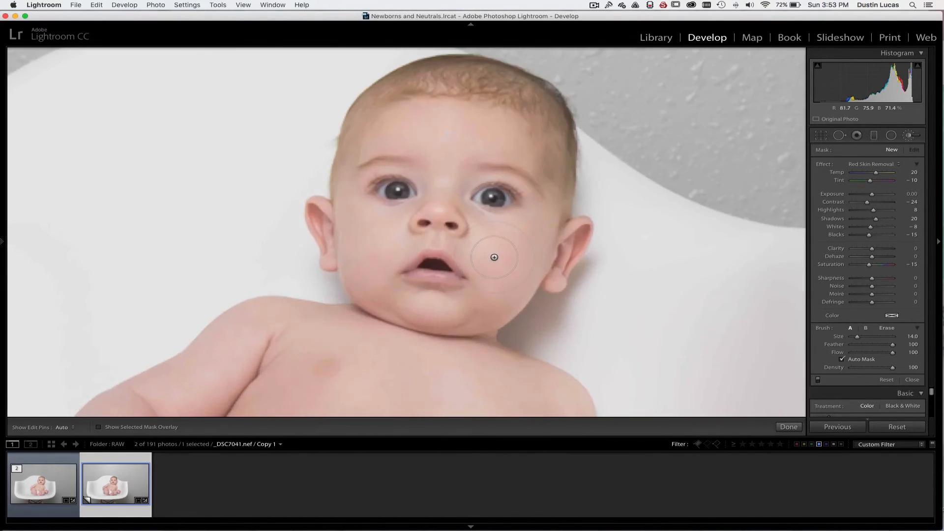
{"action": "left_click_drag", "start_coordinate": [477, 229], "coordinate": [463, 260]}
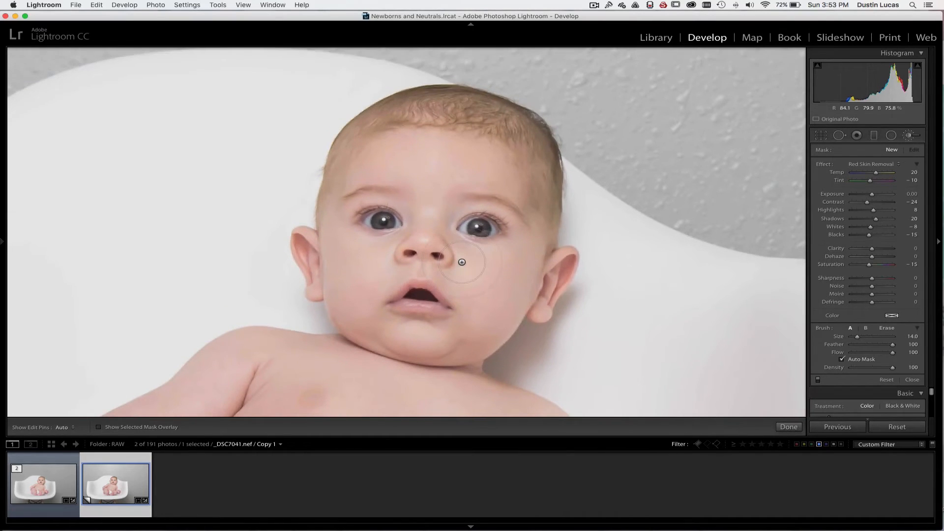
{"action": "scroll", "coordinate": [427, 178], "scroll_direction": "up", "scroll_amount": 2}
{"action": "scroll", "coordinate": [380, 125], "scroll_direction": "up", "scroll_amount": 6}
{"action": "key", "text": "h"}
{"action": "key", "text": "h"}
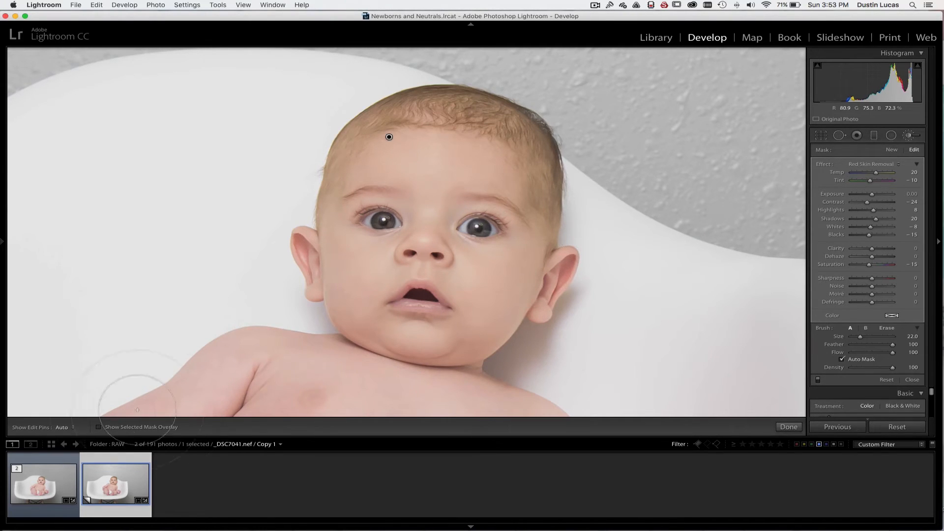
Show the selected mask overlay and erase the mask from the baby's eye with Auto Mask off and an eraser size of 13
{"action": "left_click", "coordinate": [99, 428]}
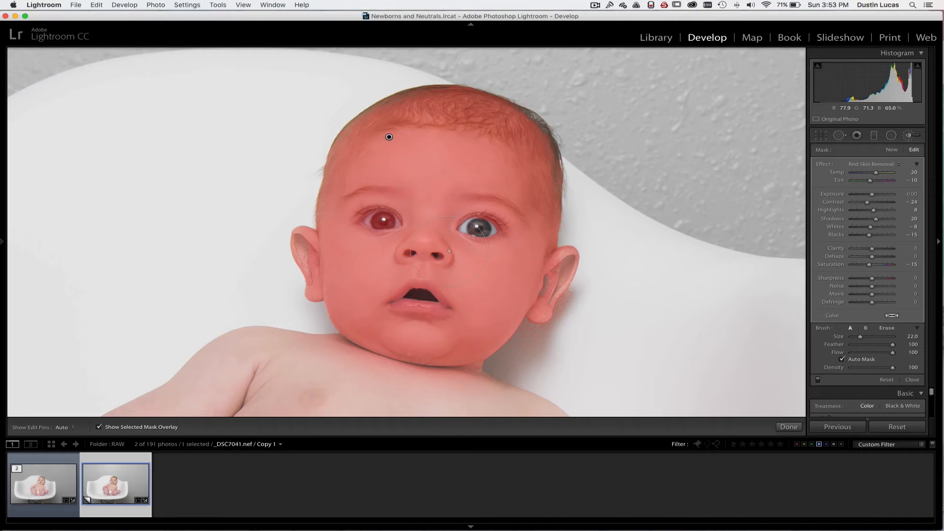
{"action": "left_click", "coordinate": [841, 360]}
{"action": "key", "text": "alt"}
{"action": "key", "text": "h"}
{"action": "mouse_move", "coordinate": [383, 221]}
{"action": "left_mouse_down"}
{"action": "mouse_move", "coordinate": [369, 222]}
{"action": "mouse_move", "coordinate": [400, 219]}
{"action": "mouse_move", "coordinate": [391, 221]}
{"action": "left_mouse_up"}
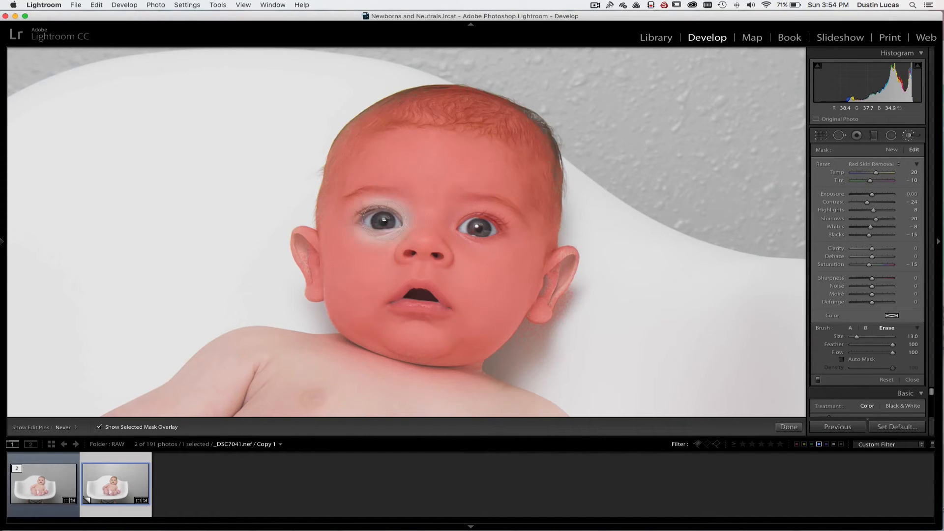
Repaint the mask on the skin around the erased eye with a size 5 brush
{"action": "key", "text": "h"}
{"action": "key", "text": "h"}
{"action": "mouse_move", "coordinate": [402, 202]}
{"action": "left_mouse_down"}
{"action": "mouse_move", "coordinate": [404, 230]}
{"action": "mouse_move", "coordinate": [354, 227]}
{"action": "mouse_move", "coordinate": [355, 236]}
{"action": "left_mouse_up"}
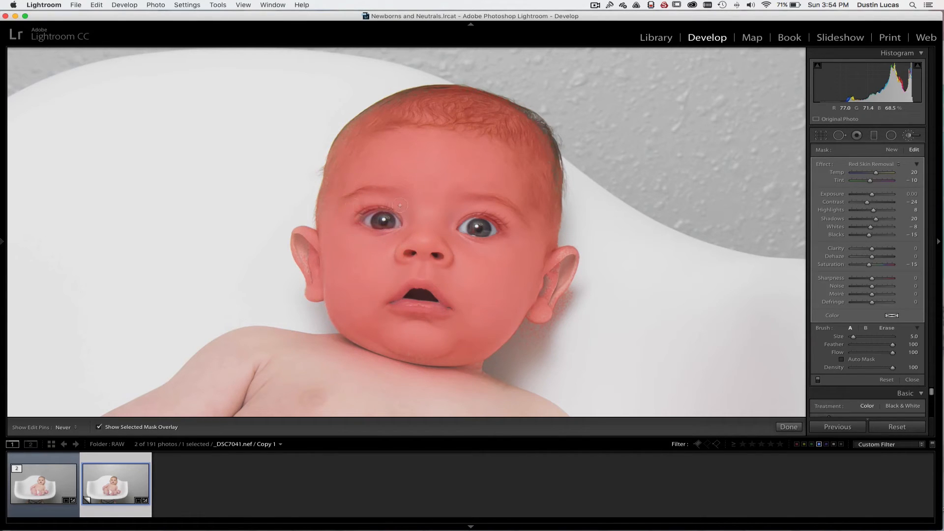
{"action": "key", "text": "alt"}
{"action": "key", "text": "alt"}
{"action": "scroll", "coordinate": [382, 219], "scroll_direction": "down", "scroll_amount": 4}
{"action": "key", "text": "h"}
{"action": "key", "text": "h"}
{"action": "key", "text": "alt"}
Paint the mask over the baby's torso, arms, hands and legs with a size 11 brush and Auto Mask on
{"action": "key", "text": "super+minus"}
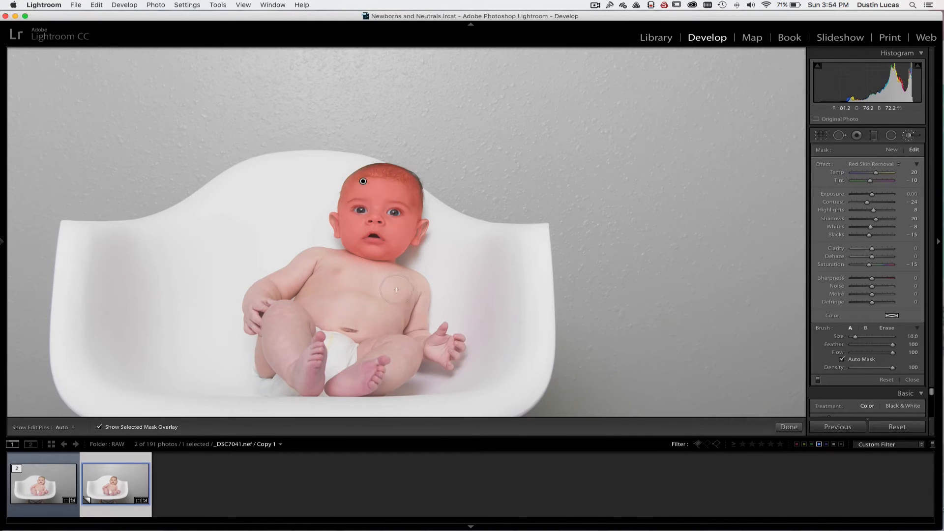
{"action": "mouse_move", "coordinate": [389, 275]}
{"action": "left_mouse_down"}
{"action": "mouse_move", "coordinate": [422, 295]}
{"action": "mouse_move", "coordinate": [428, 334]}
{"action": "mouse_move", "coordinate": [454, 353]}
{"action": "mouse_move", "coordinate": [397, 357]}
{"action": "mouse_move", "coordinate": [370, 385]}
{"action": "mouse_move", "coordinate": [267, 385]}
{"action": "mouse_move", "coordinate": [254, 306]}
{"action": "mouse_move", "coordinate": [322, 255]}
{"action": "mouse_move", "coordinate": [344, 261]}
{"action": "left_mouse_up"}
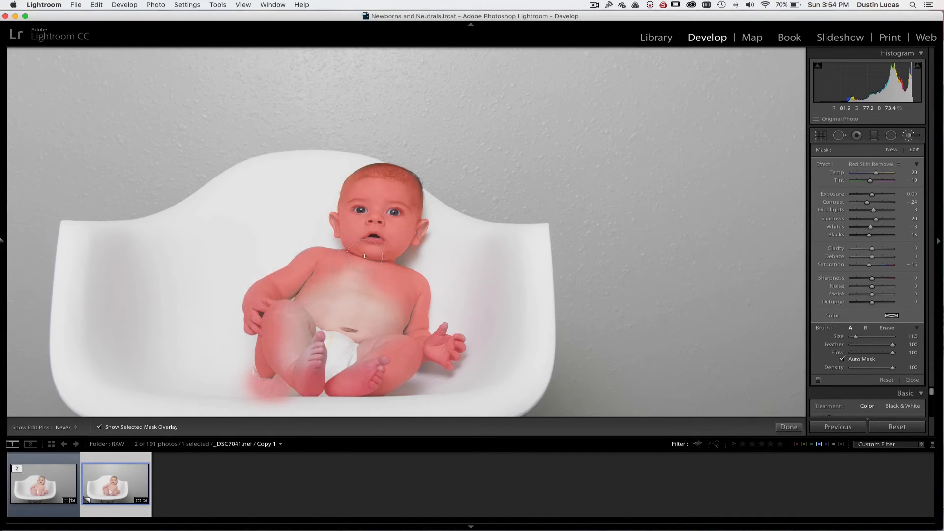
{"action": "mouse_move", "coordinate": [324, 311]}
{"action": "left_mouse_down"}
{"action": "mouse_move", "coordinate": [347, 318]}
{"action": "mouse_move", "coordinate": [338, 300]}
{"action": "mouse_move", "coordinate": [374, 295]}
{"action": "mouse_move", "coordinate": [377, 332]}
{"action": "mouse_move", "coordinate": [388, 347]}
{"action": "left_mouse_up"}
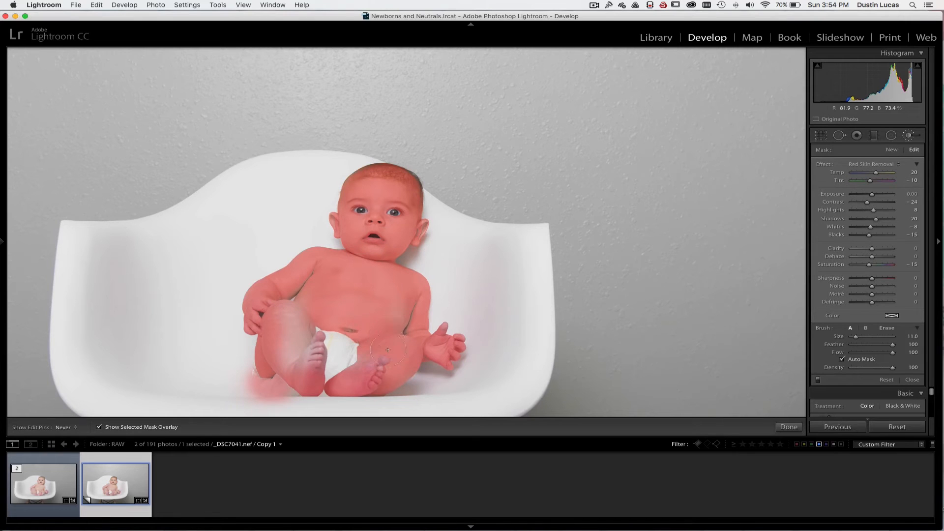
{"action": "mouse_move", "coordinate": [370, 317]}
{"action": "left_mouse_down"}
{"action": "mouse_move", "coordinate": [312, 321]}
{"action": "mouse_move", "coordinate": [305, 374]}
{"action": "mouse_move", "coordinate": [308, 327]}
{"action": "mouse_move", "coordinate": [286, 358]}
{"action": "mouse_move", "coordinate": [291, 304]}
{"action": "mouse_move", "coordinate": [285, 338]}
{"action": "left_mouse_up"}
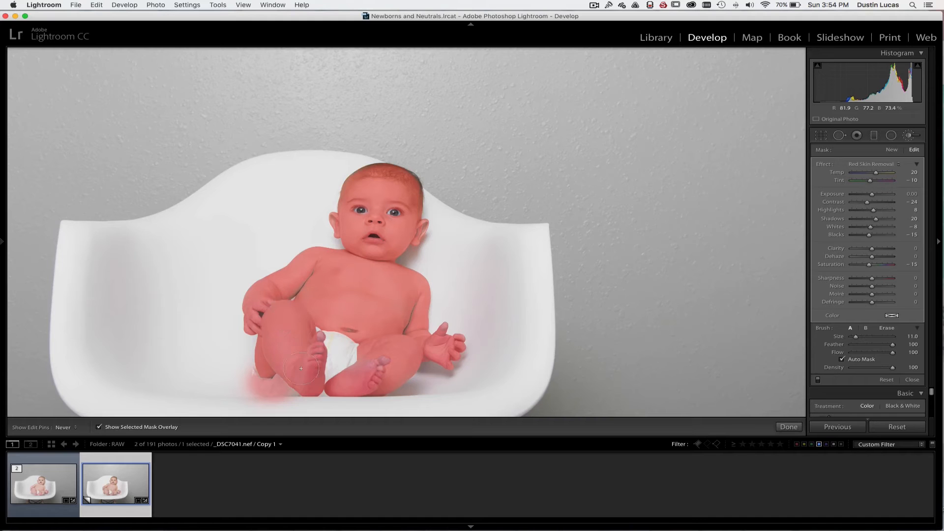
Check the mask edges along the body and fill in the missed area on the baby's ear
{"action": "key", "text": "h"}
{"action": "key", "text": "super+equal"}
{"action": "key", "text": "super+equal"}
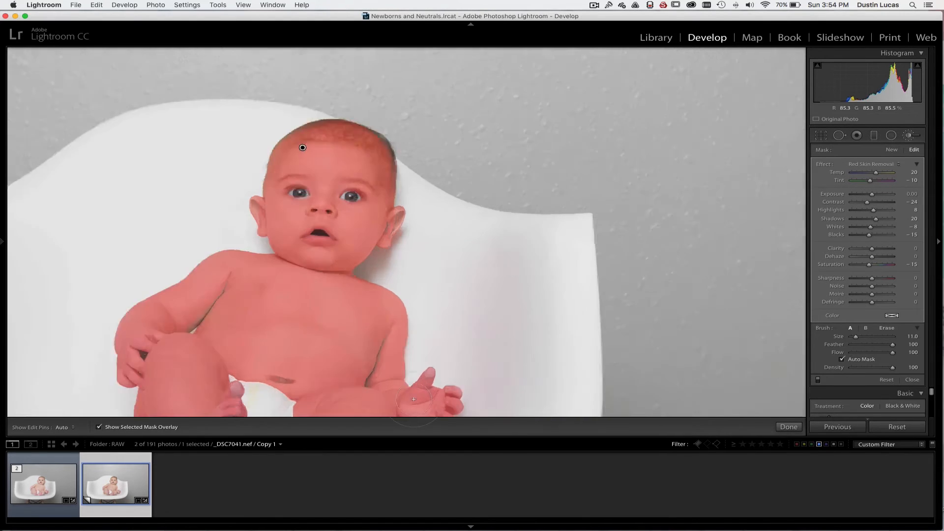
{"action": "left_click_drag", "start_coordinate": [318, 328], "coordinate": [495, 230]}
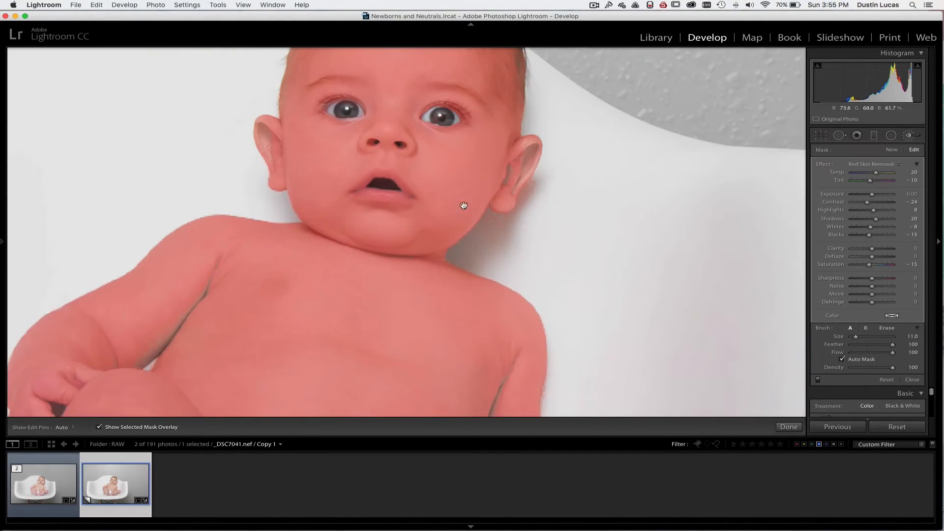
{"action": "left_click_drag", "start_coordinate": [462, 204], "coordinate": [439, 245]}
{"action": "mouse_move", "coordinate": [491, 193]}
{"action": "left_mouse_down"}
{"action": "mouse_move", "coordinate": [497, 202]}
{"action": "mouse_move", "coordinate": [473, 220]}
{"action": "left_mouse_up"}
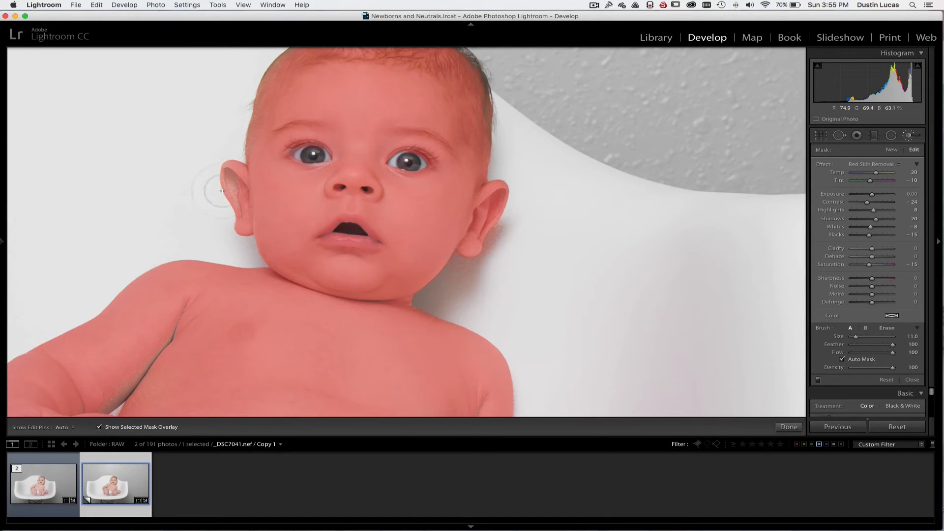
{"action": "left_click_drag", "start_coordinate": [229, 178], "coordinate": [244, 202]}
Erase the mask spill from the chair and the diaper beside the baby's leg
{"action": "key", "text": "h"}
{"action": "left_click_drag", "start_coordinate": [341, 222], "coordinate": [434, 109]}
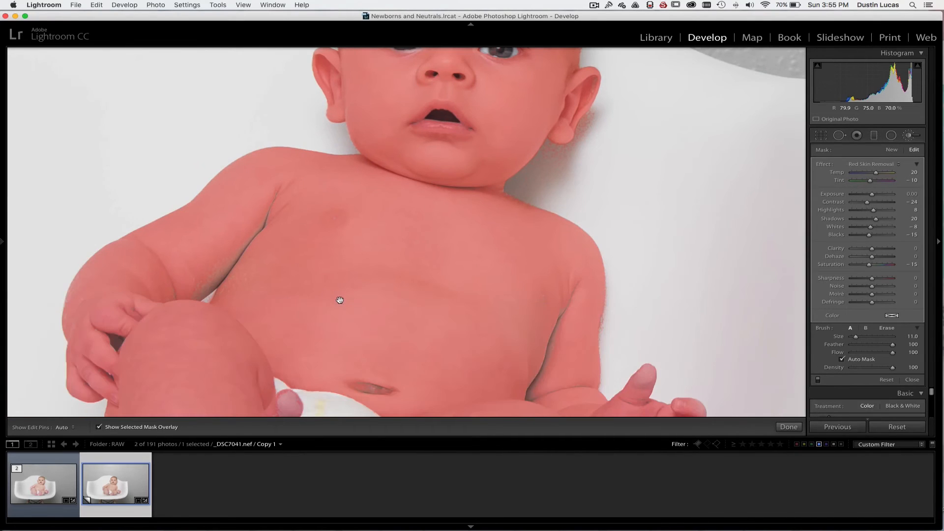
{"action": "left_click_drag", "start_coordinate": [255, 341], "coordinate": [362, 162]}
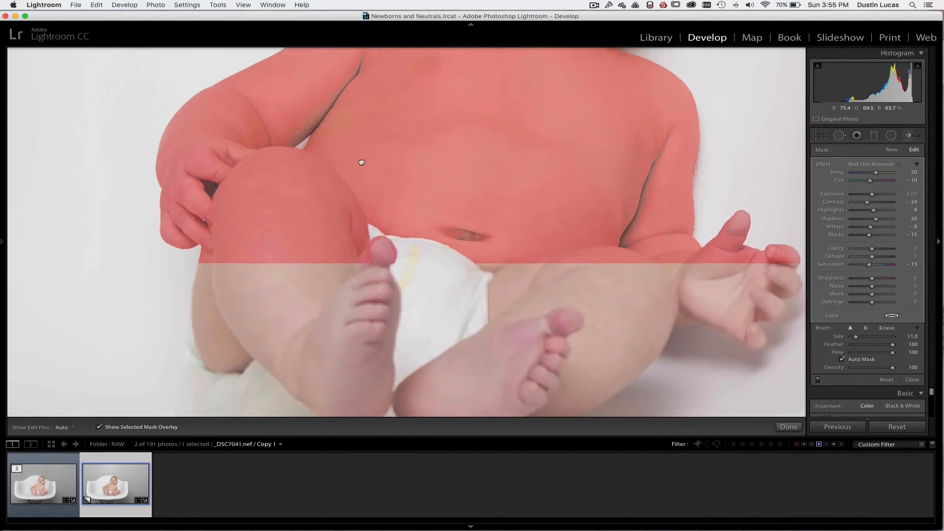
{"action": "scroll", "coordinate": [297, 246], "scroll_direction": "down", "scroll_amount": 3}
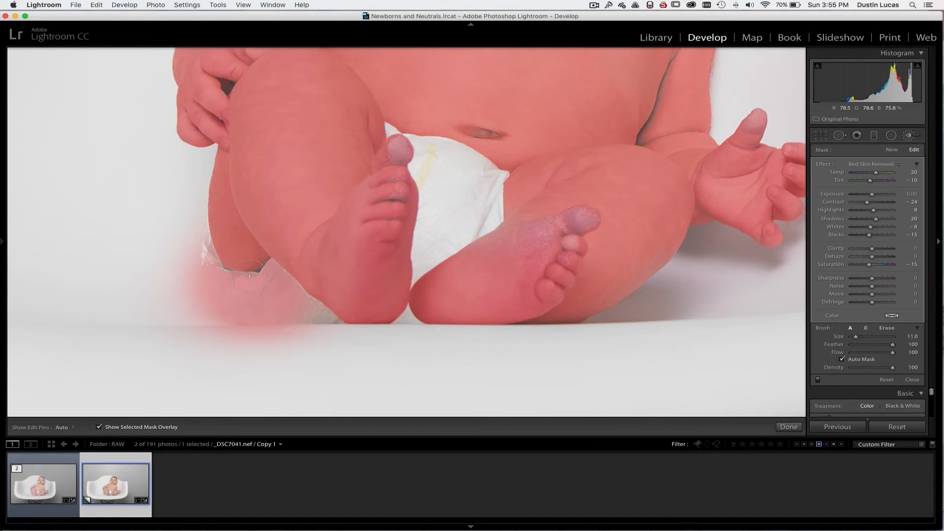
{"action": "key", "text": "super+z"}
{"action": "key", "text": "alt"}
{"action": "mouse_move", "coordinate": [230, 296]}
{"action": "left_mouse_down"}
{"action": "mouse_move", "coordinate": [203, 281]}
{"action": "mouse_move", "coordinate": [189, 242]}
{"action": "left_mouse_up"}
{"action": "mouse_move", "coordinate": [209, 290]}
{"action": "left_mouse_down"}
{"action": "mouse_move", "coordinate": [277, 286]}
{"action": "mouse_move", "coordinate": [325, 331]}
{"action": "mouse_move", "coordinate": [211, 314]}
{"action": "mouse_move", "coordinate": [176, 282]}
{"action": "mouse_move", "coordinate": [217, 323]}
{"action": "mouse_move", "coordinate": [183, 288]}
{"action": "left_mouse_up"}
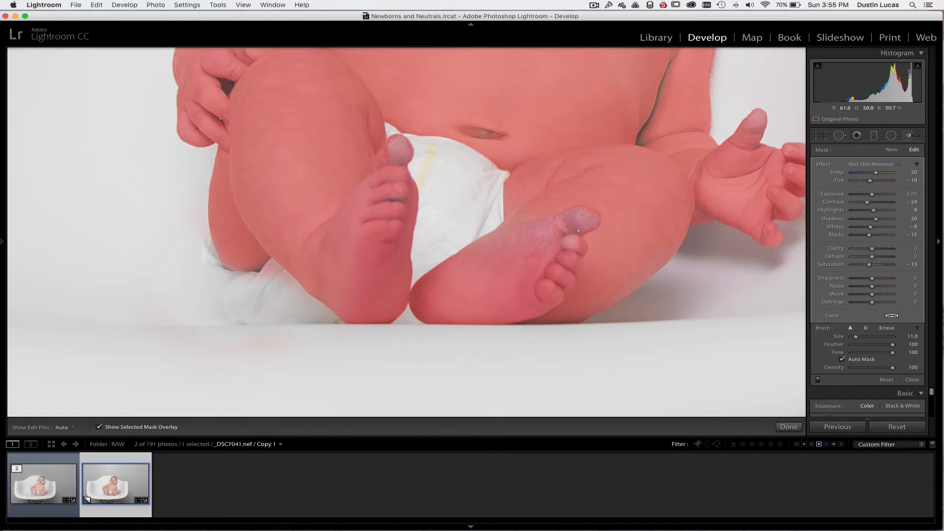
Paint the missed toes on both of the baby's feet into the mask
{"action": "mouse_move", "coordinate": [586, 218]}
{"action": "left_mouse_down"}
{"action": "mouse_move", "coordinate": [526, 241]}
{"action": "mouse_move", "coordinate": [517, 234]}
{"action": "mouse_move", "coordinate": [580, 250]}
{"action": "mouse_move", "coordinate": [572, 233]}
{"action": "mouse_move", "coordinate": [527, 225]}
{"action": "left_mouse_up"}
{"action": "left_click", "coordinate": [390, 152]}
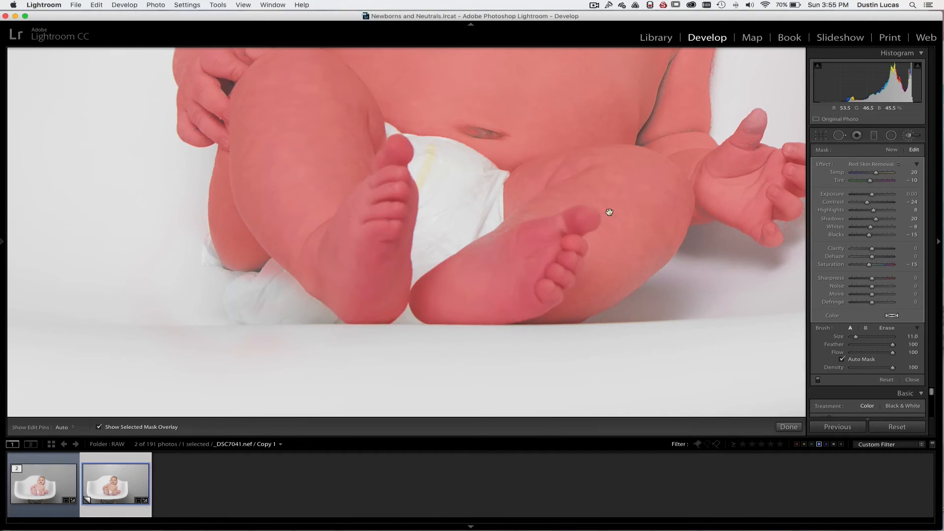
{"action": "left_click_drag", "start_coordinate": [670, 183], "coordinate": [612, 226]}
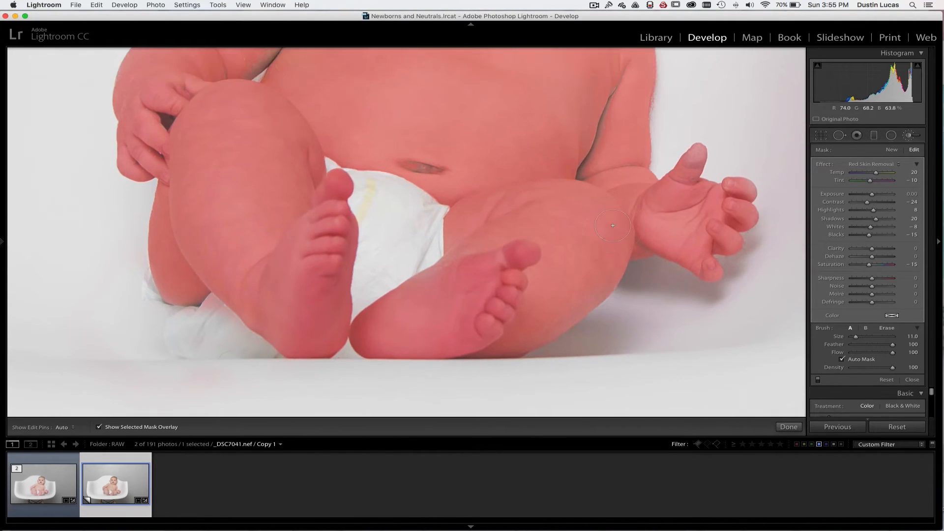
{"action": "key", "text": "super+minus"}
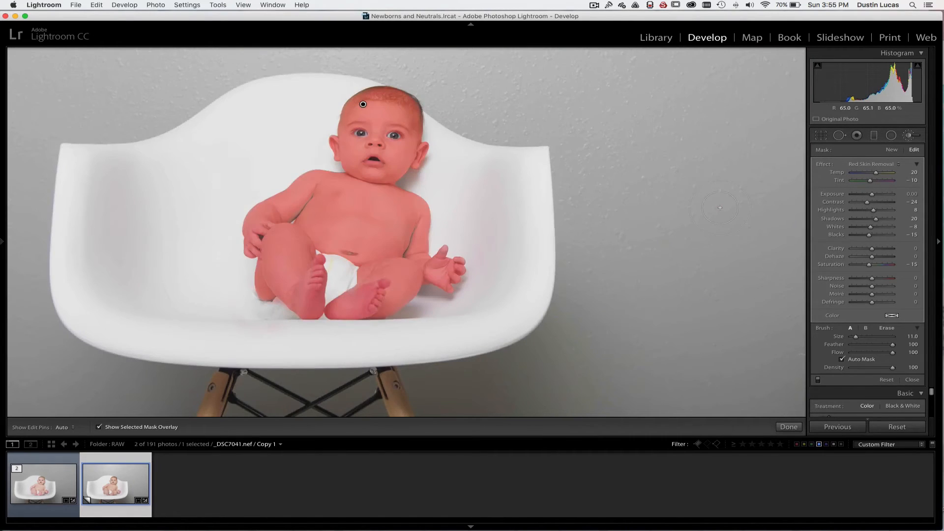
{"action": "scroll", "coordinate": [447, 221], "scroll_direction": "up", "scroll_amount": 2}
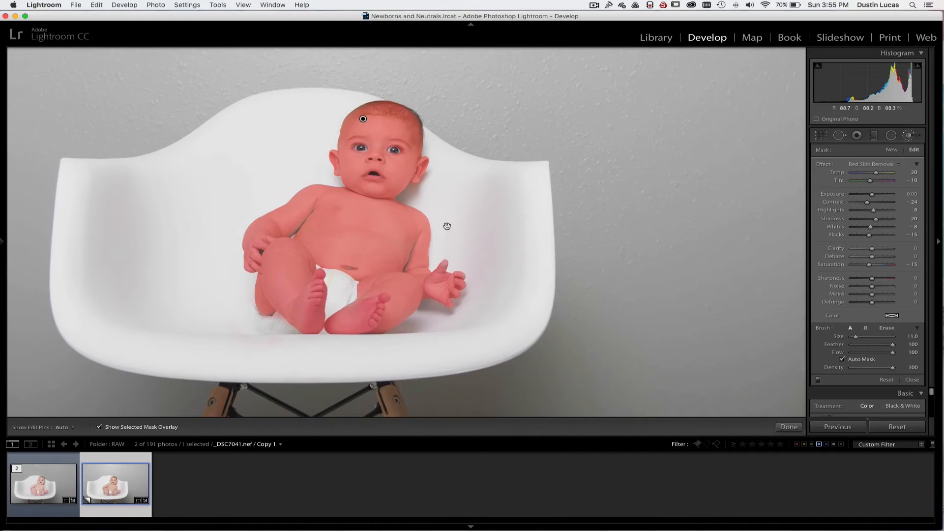
Hide the mask overlay and fine-tune the brush effect to Temp 11 and Exposure 0.10
{"action": "left_click", "coordinate": [99, 427]}
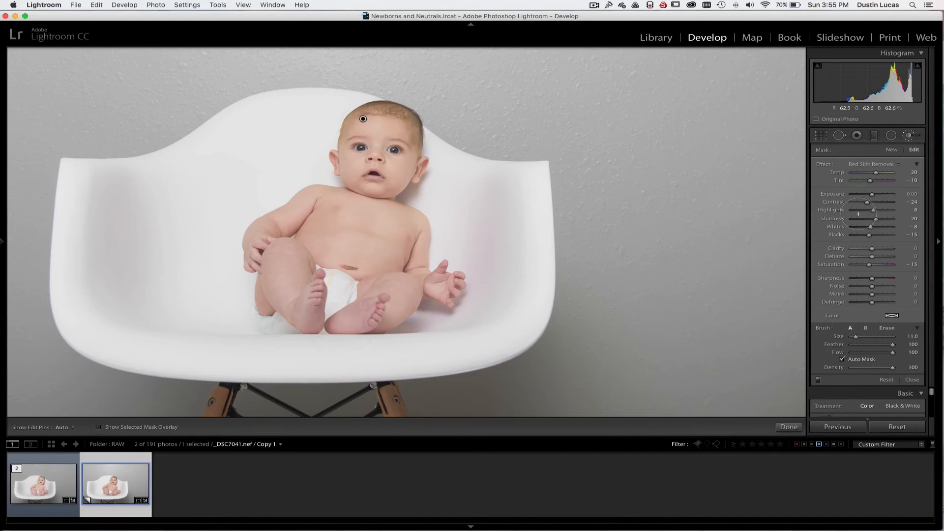
{"action": "left_click", "coordinate": [818, 380]}
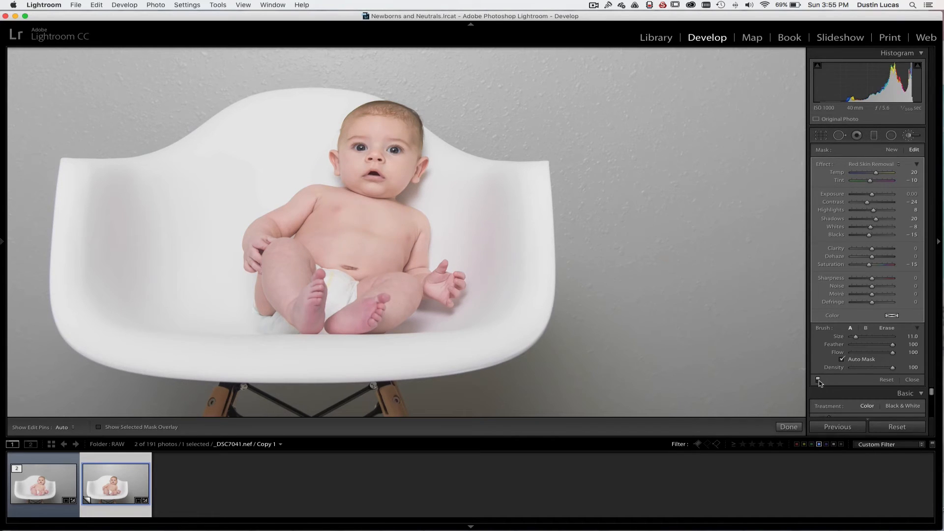
{"action": "left_click_drag", "start_coordinate": [876, 172], "coordinate": [875, 172]}
{"action": "left_click_drag", "start_coordinate": [872, 194], "coordinate": [872, 196]}
{"action": "left_click", "coordinate": [818, 380]}
{"action": "left_click", "coordinate": [818, 380]}
Compare the baby's skin with the brush adjustment off and on, close up around the hand and feet and in the full view
{"action": "key", "text": "z"}
{"action": "key", "text": "space"}
{"action": "mouse_move", "coordinate": [332, 333]}
{"action": "left_mouse_down"}
{"action": "mouse_move", "coordinate": [359, 249]}
{"action": "mouse_move", "coordinate": [413, 191]}
{"action": "left_mouse_up"}
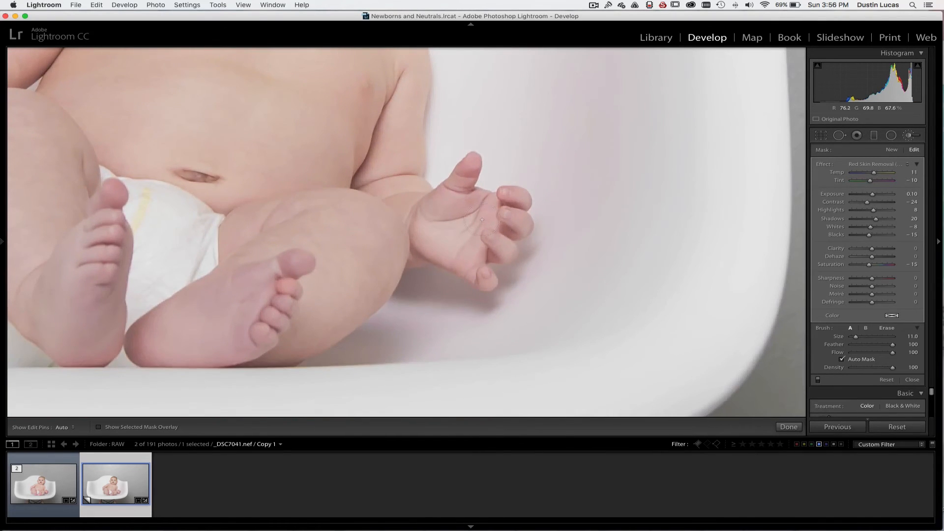
{"action": "left_click", "coordinate": [817, 380]}
{"action": "left_click", "coordinate": [818, 380]}
{"action": "left_click", "coordinate": [817, 380]}
{"action": "left_click", "coordinate": [818, 380]}
{"action": "left_click", "coordinate": [817, 380]}
{"action": "left_click", "coordinate": [818, 380]}
{"action": "key", "text": "z"}
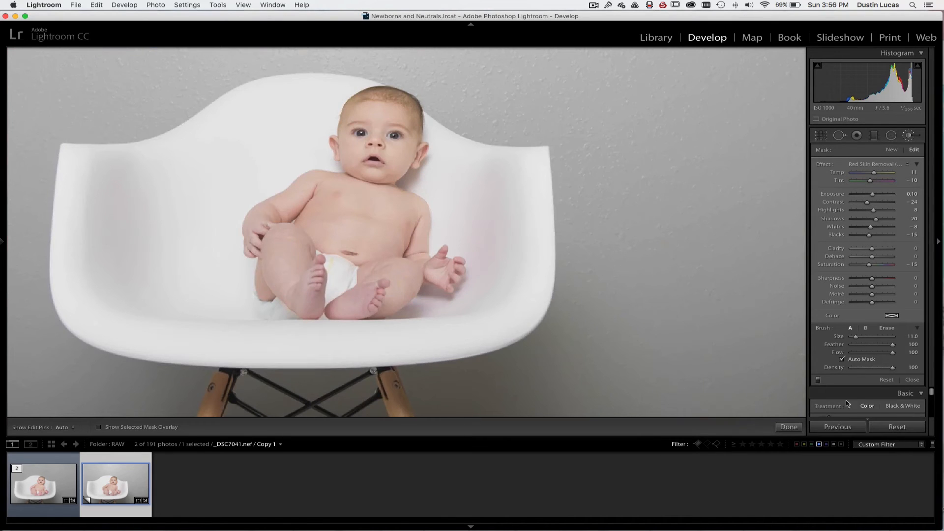
{"action": "left_click", "coordinate": [818, 380]}
Duplicate the brush adjustment pin on the baby's head and load the Skin Smooth effect for the copy
{"action": "mouse_move", "coordinate": [364, 105]}
{"action": "right_click", "coordinate": [362, 105]}
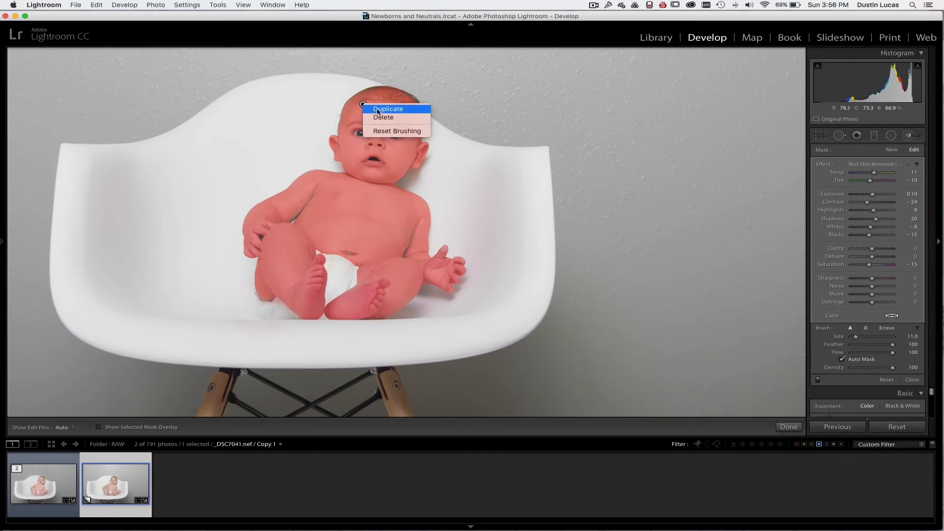
{"action": "left_click", "coordinate": [378, 109]}
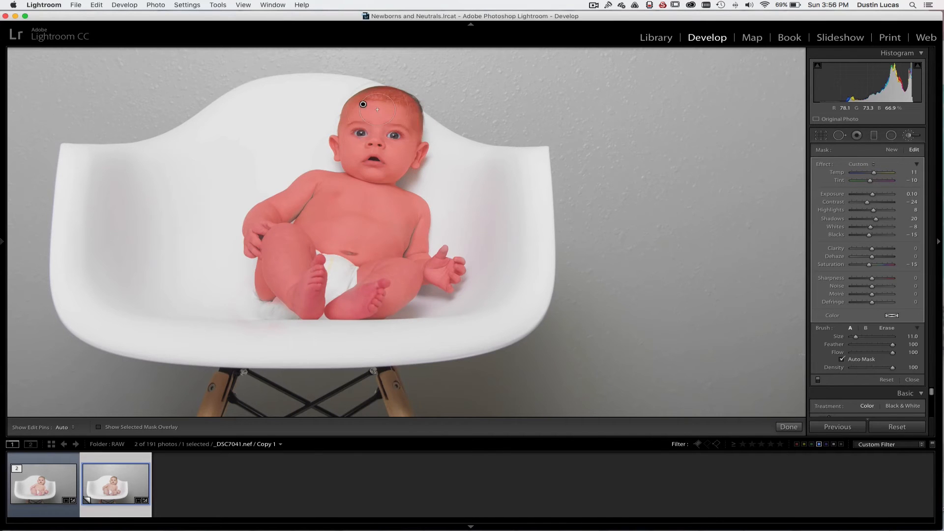
{"action": "left_click", "coordinate": [861, 165]}
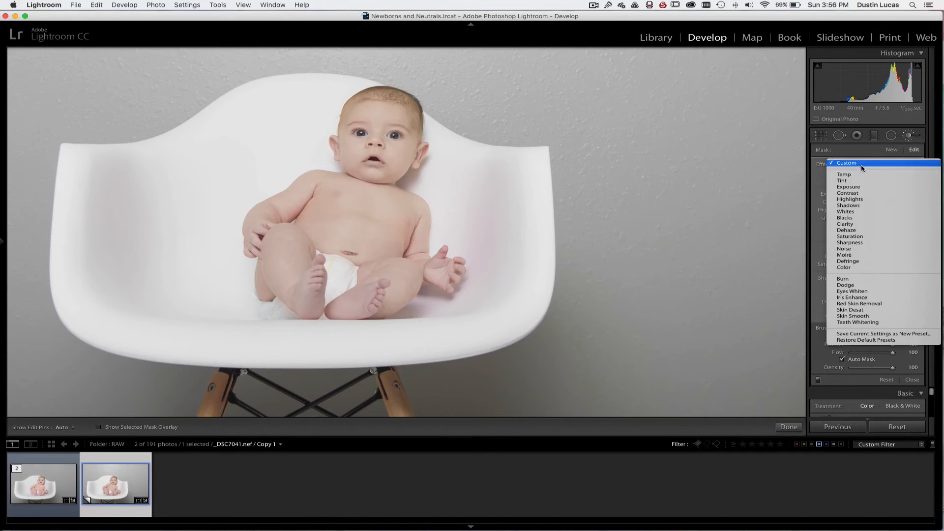
{"action": "left_click", "coordinate": [862, 316]}
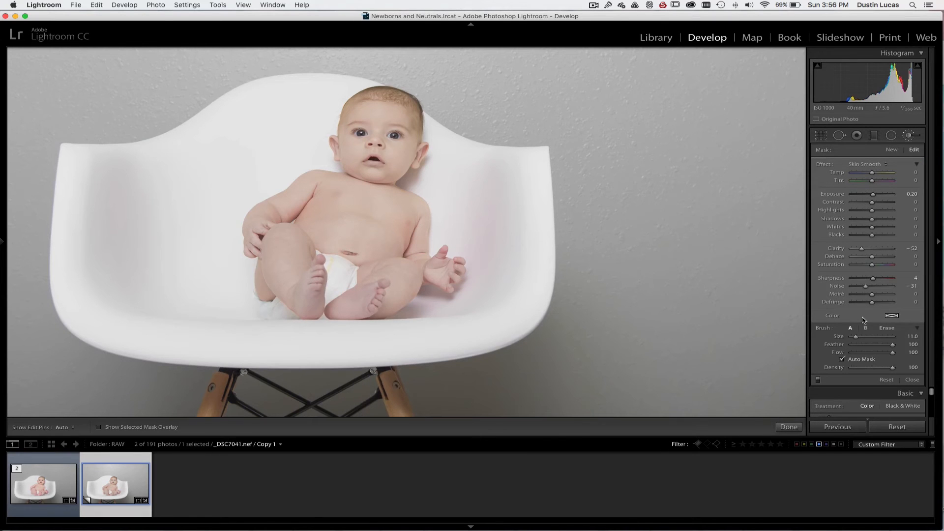
Examine the smoothed skin on the baby's chest and face close up and check the mask's coverage with the overlay
{"action": "key", "text": "super+equal"}
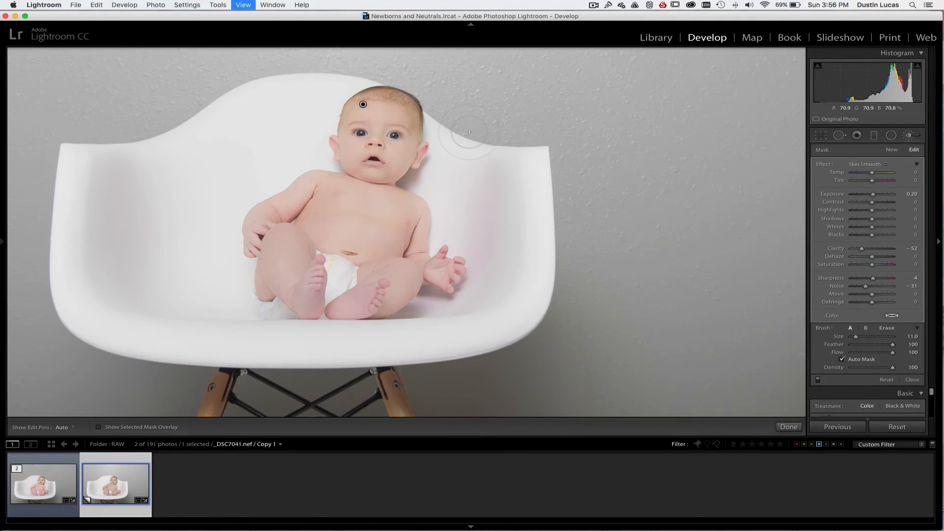
{"action": "left_click_drag", "start_coordinate": [333, 188], "coordinate": [412, 322]}
{"action": "left_click_drag", "start_coordinate": [372, 175], "coordinate": [402, 232]}
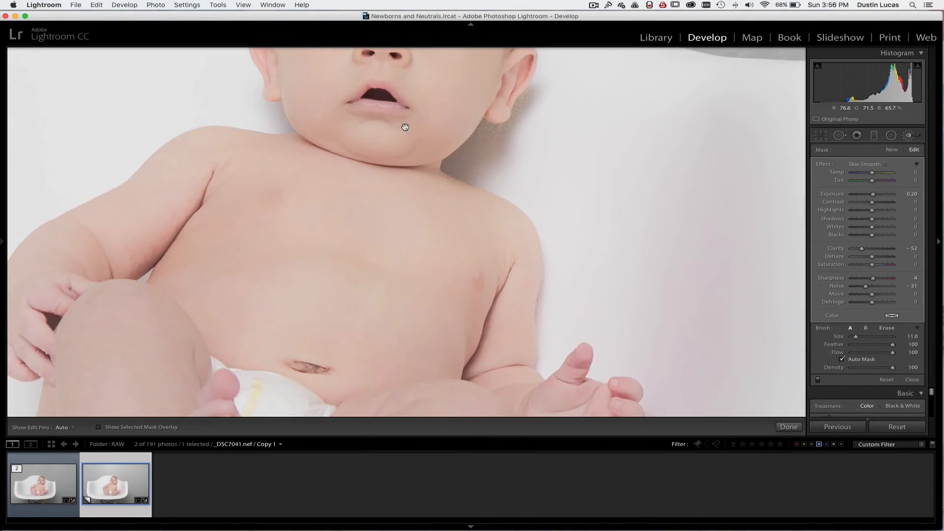
{"action": "left_click_drag", "start_coordinate": [407, 125], "coordinate": [403, 209]}
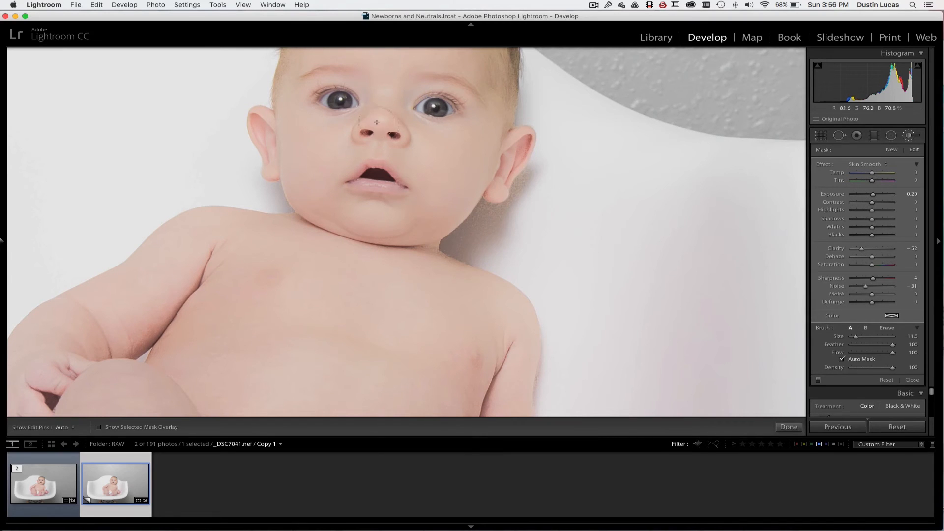
{"action": "left_click_drag", "start_coordinate": [385, 146], "coordinate": [387, 247]}
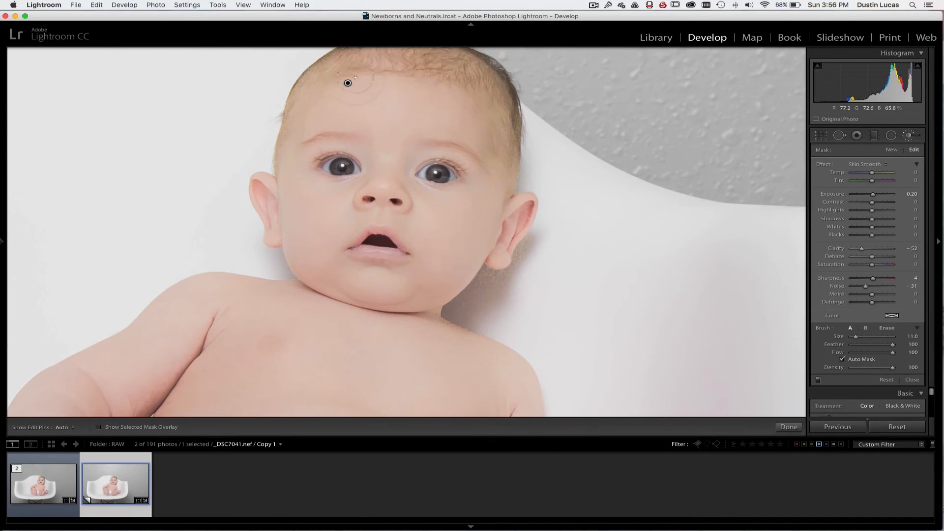
{"action": "key", "text": "o"}
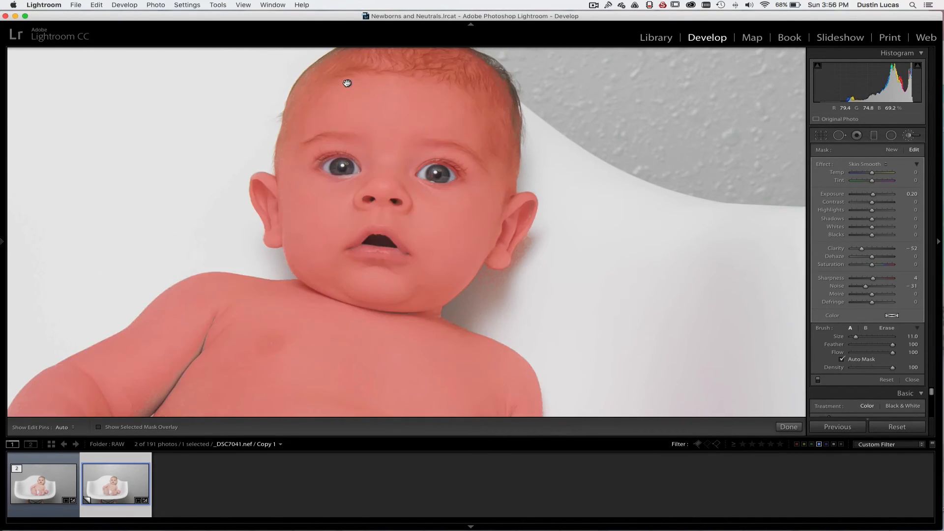
{"action": "key", "text": "bracketleft"}
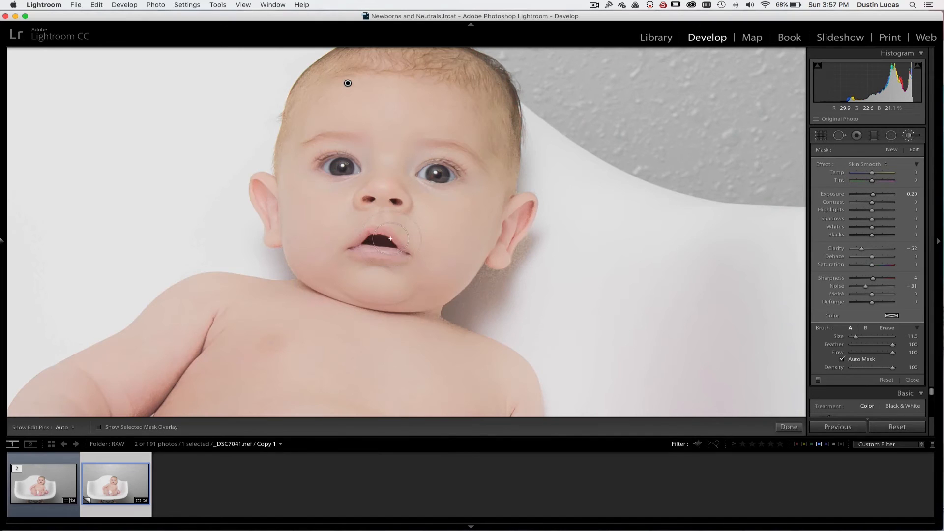
Erase the Skin Smooth effect from the baby's lips and mouth with a size 7 eraser brush
{"action": "key", "text": "bracketleft"}
{"action": "key", "text": "alt"}
{"action": "key", "text": "bracketleft"}
{"action": "key", "text": "h"}
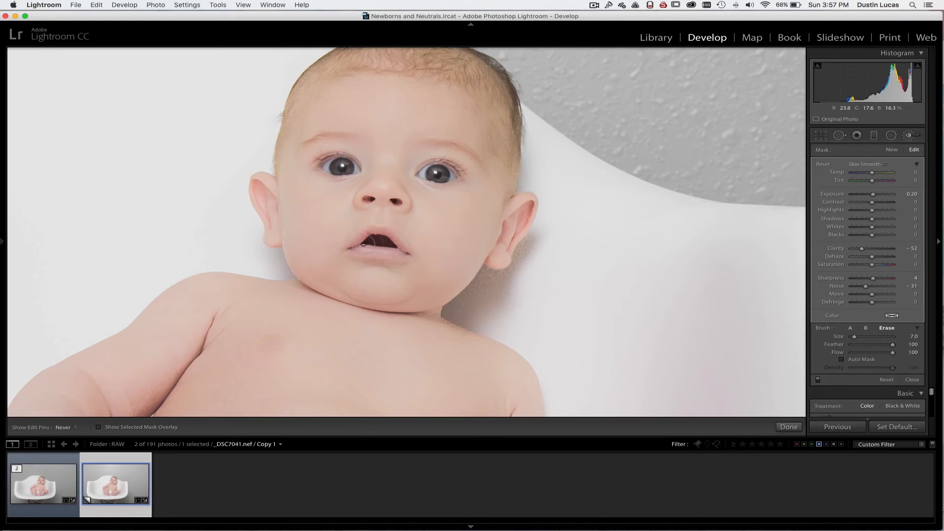
{"action": "key", "text": "h"}
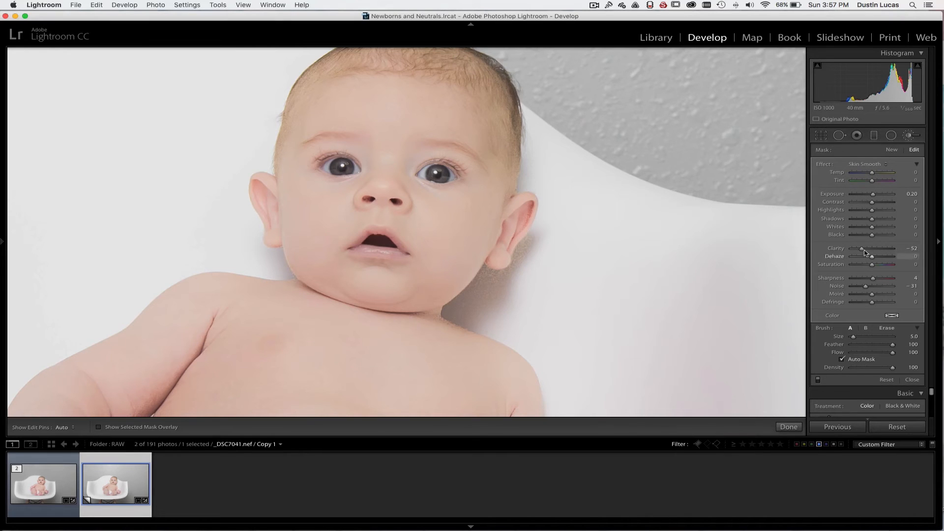
Set the brush Density to 46
{"action": "left_click_drag", "start_coordinate": [892, 369], "coordinate": [806, 366]}
{"action": "left_click", "coordinate": [853, 369]}
{"action": "mouse_move", "coordinate": [853, 371]}
{"action": "left_mouse_down"}
{"action": "mouse_move", "coordinate": [870, 371]}
{"action": "mouse_move", "coordinate": [839, 371]}
{"action": "left_mouse_up"}
{"action": "left_click_drag", "start_coordinate": [871, 370], "coordinate": [871, 370]}
{"action": "mouse_move", "coordinate": [348, 83]}
{"action": "key", "text": "x"}
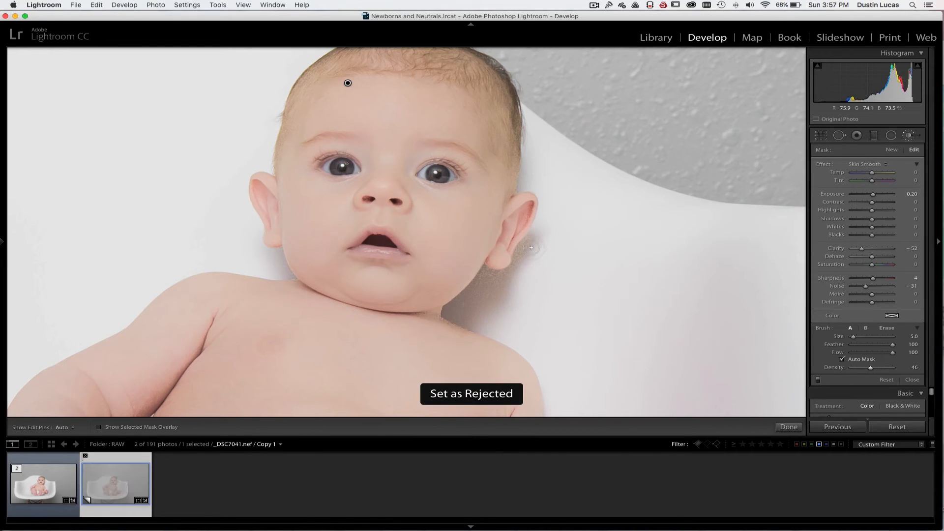
{"action": "key", "text": "super+z"}
Erase the smoothing spill from the white chair beside the baby's ear and neck with a size 7 eraser brush
{"action": "key", "text": "alt"}
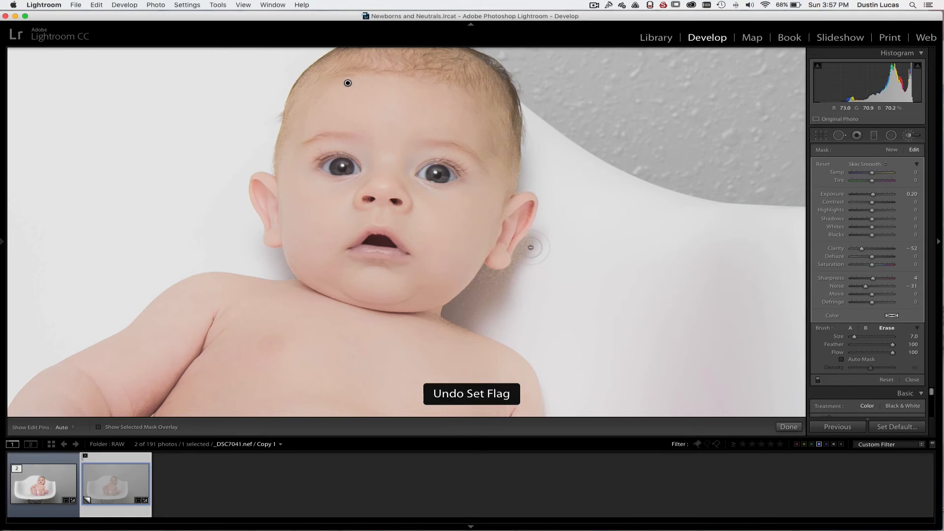
{"action": "key", "text": "h"}
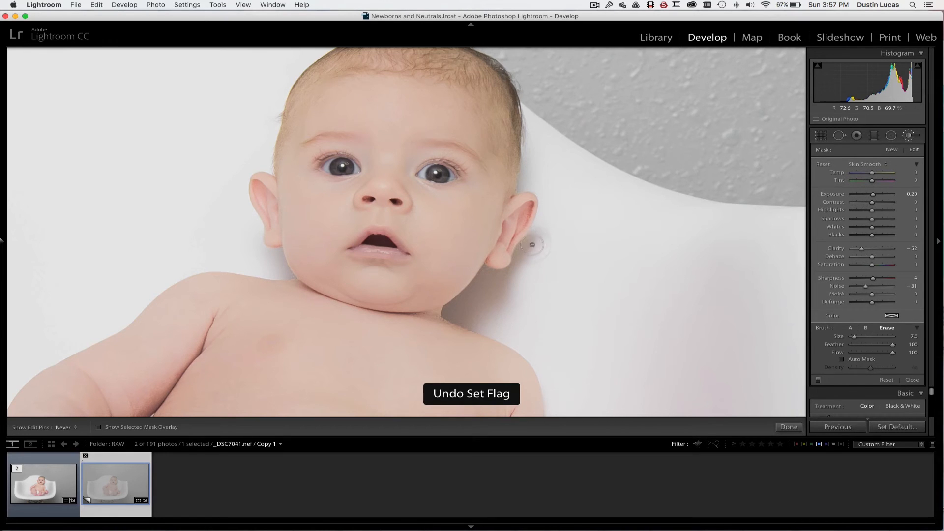
{"action": "key", "text": "h"}
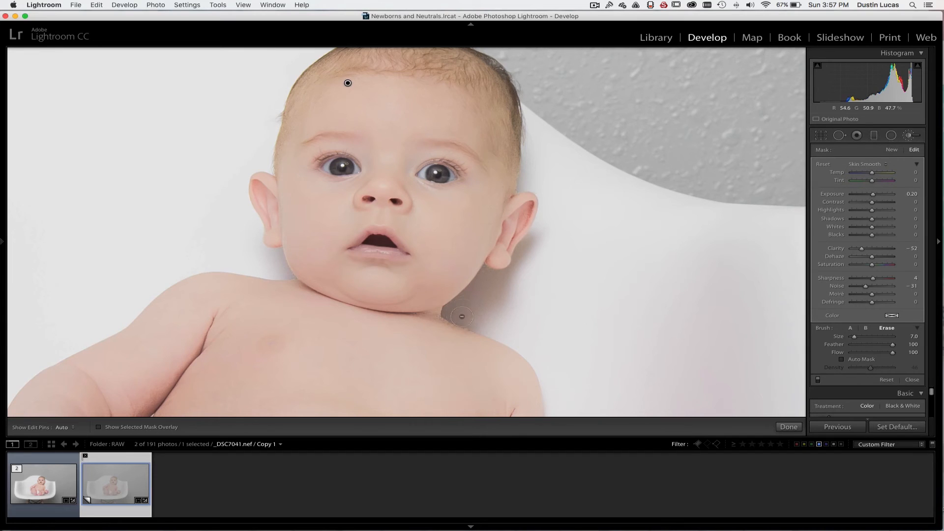
{"action": "key", "text": "h"}
{"action": "key", "text": "h"}
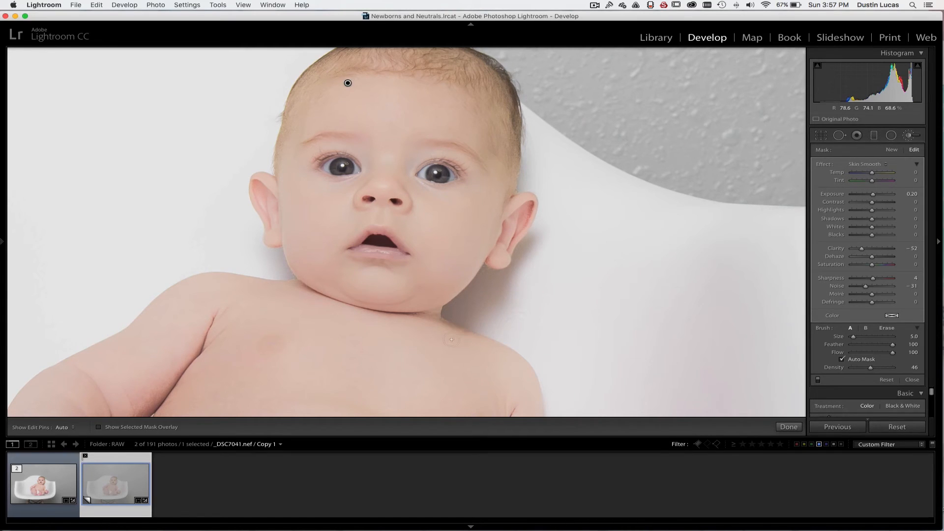
{"action": "key", "text": "h"}
Turn off Auto Mask and brush the Skin Smooth effect around the baby's ear, resizing the brush between 3 and 6
{"action": "key", "text": "h"}
{"action": "key", "text": "a"}
{"action": "key", "text": "bracketleft"}
{"action": "key", "text": "bracketleft"}
{"action": "key", "text": "h"}
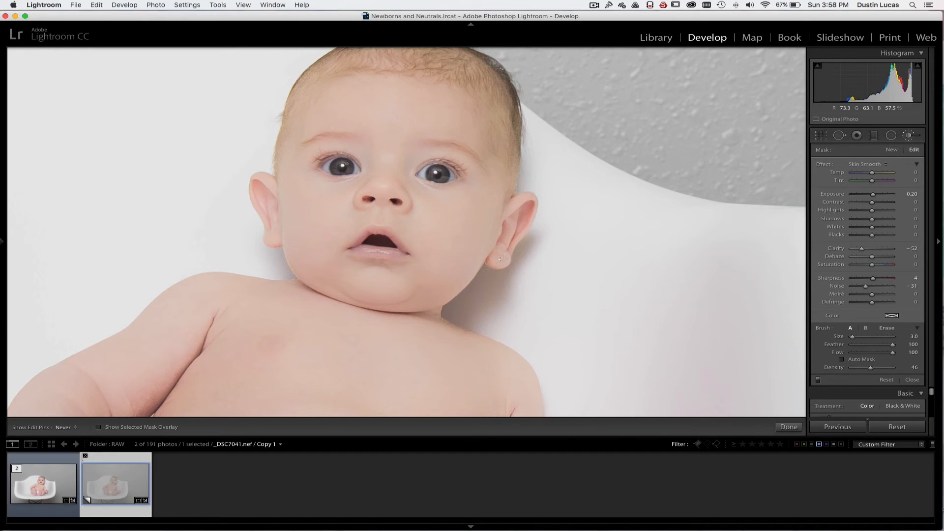
{"action": "key", "text": "bracketright"}
{"action": "key", "text": "bracketright"}
{"action": "key", "text": "bracketright"}
{"action": "key", "text": "h"}
Brush the Skin Smooth effect over the baby's forehead and temple with a size 9 brush
{"action": "left_click_drag", "start_coordinate": [444, 89], "coordinate": [508, 144]}
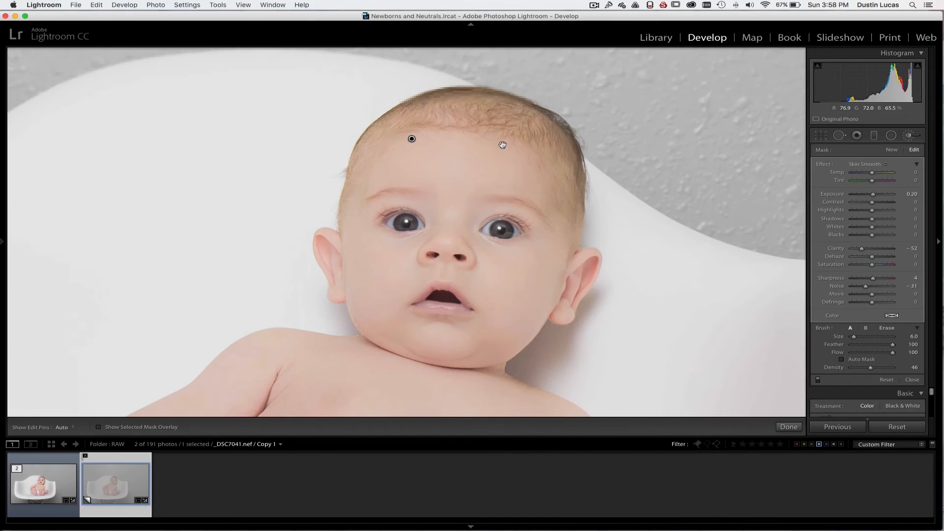
{"action": "key", "text": "bracketright"}
{"action": "key", "text": "bracketright"}
{"action": "key", "text": "h"}
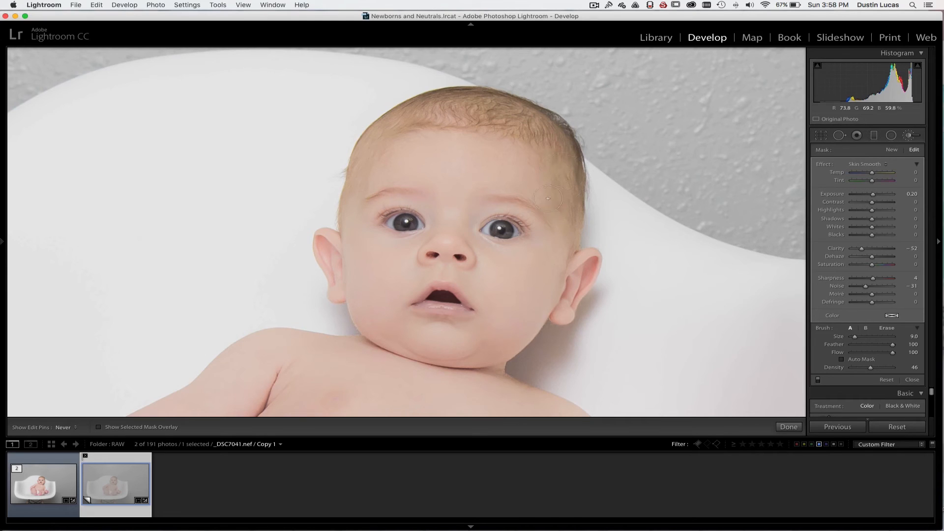
{"action": "key", "text": "h"}
{"action": "key", "text": "h"}
{"action": "key", "text": "h"}
Compare the face with the brush adjustments off and on, and set the Skin Smooth effect's Clarity to -27
{"action": "left_click", "coordinate": [818, 380]}
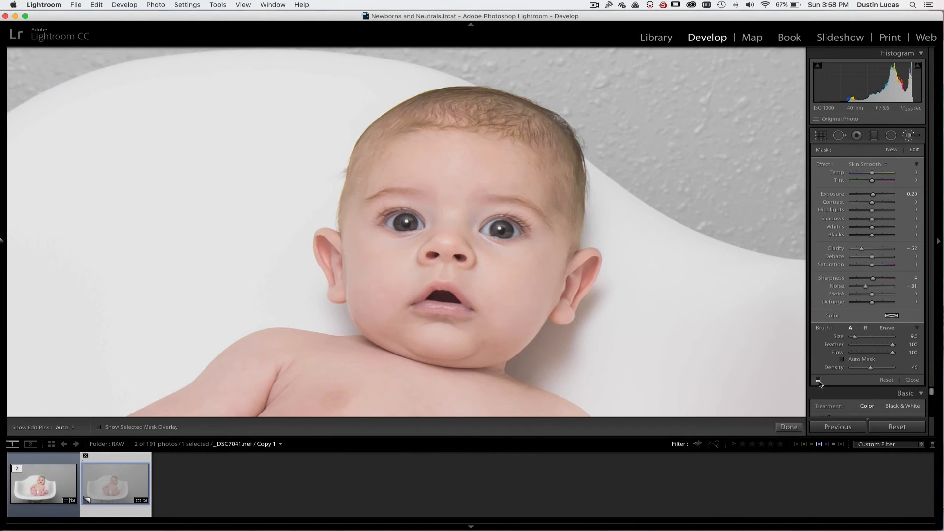
{"action": "left_click", "coordinate": [818, 380]}
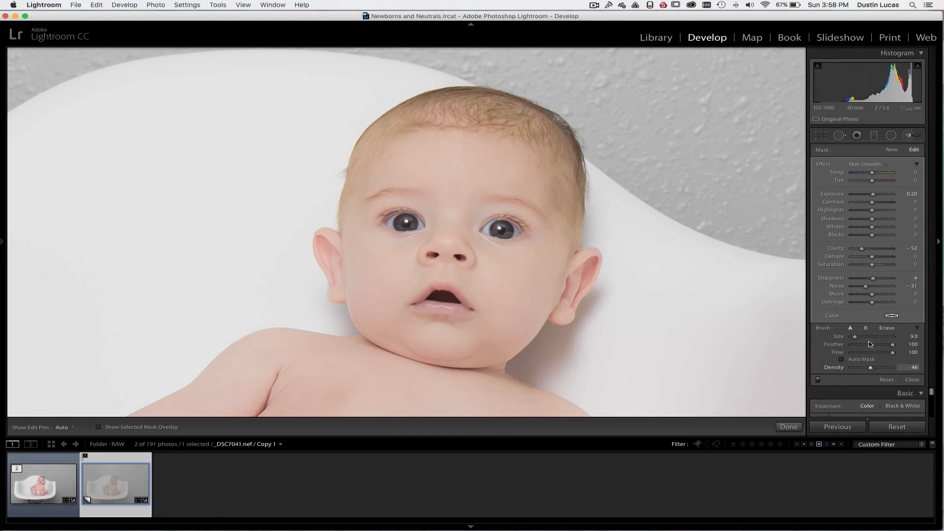
{"action": "left_click_drag", "start_coordinate": [862, 248], "coordinate": [866, 251]}
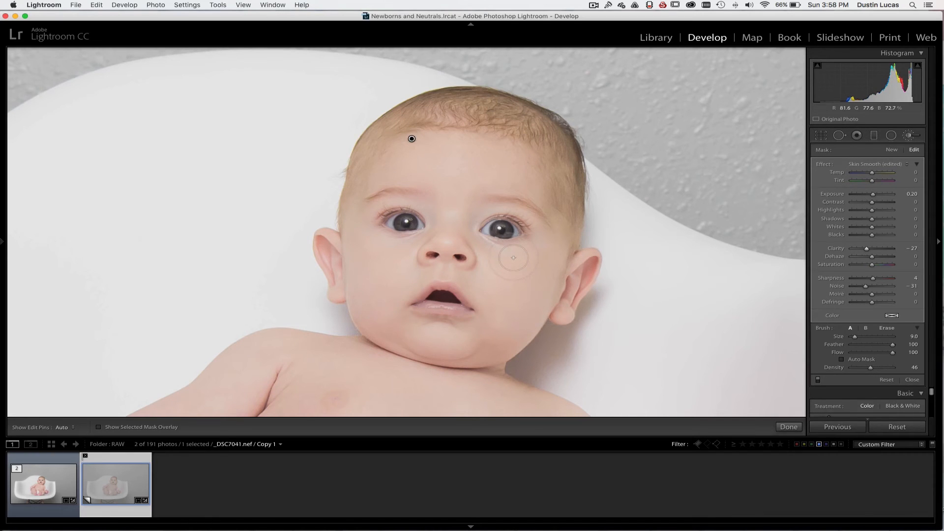
Compare the photo before and after the edits side by side, first in the wide view and close up on the face
{"action": "key", "text": "super+0"}
{"action": "key", "text": "super+0"}
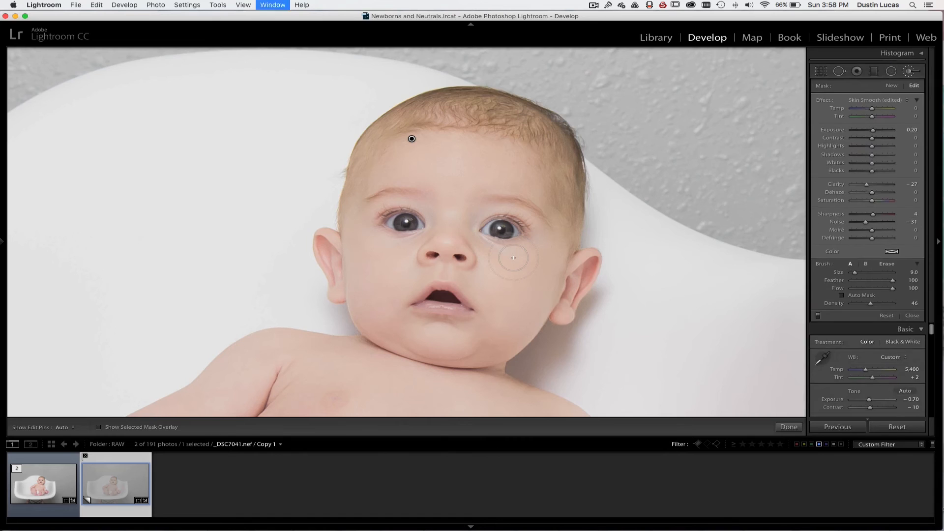
{"action": "key", "text": "super+minus"}
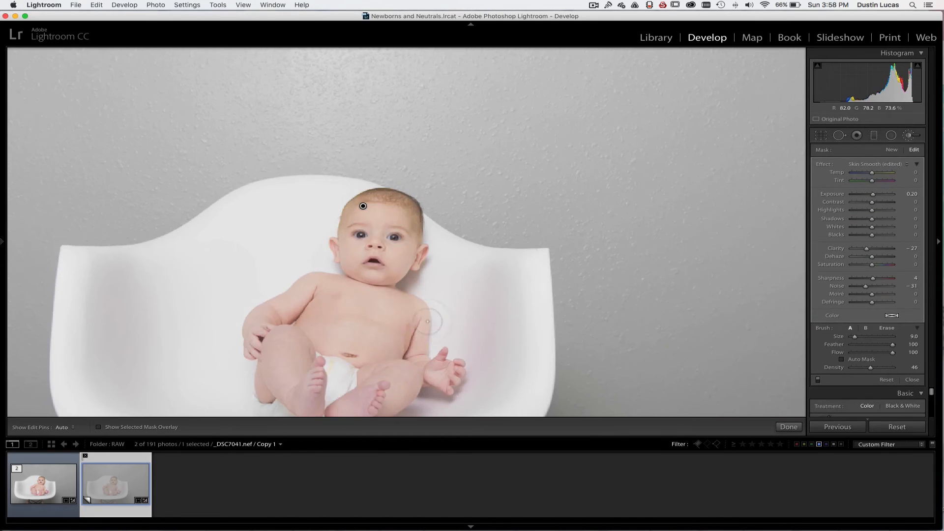
{"action": "left_click_drag", "start_coordinate": [401, 336], "coordinate": [450, 278]}
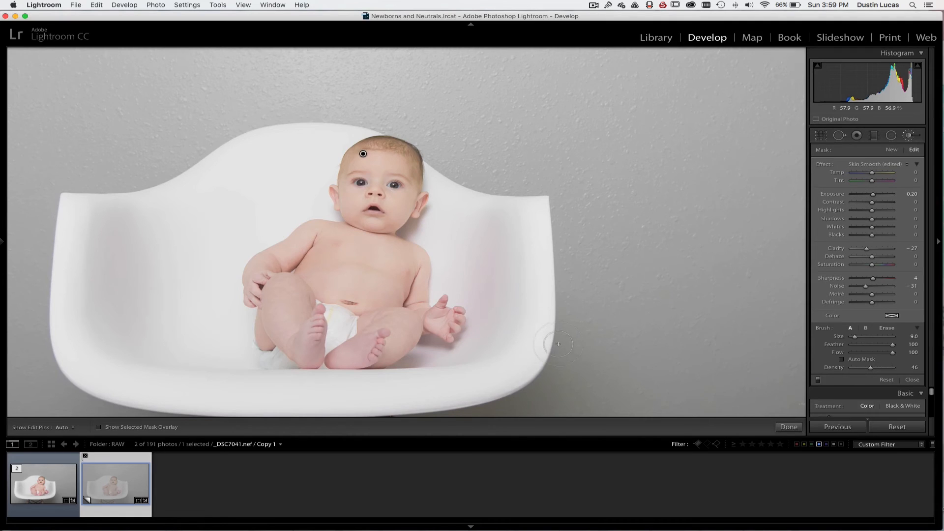
{"action": "key", "text": "y"}
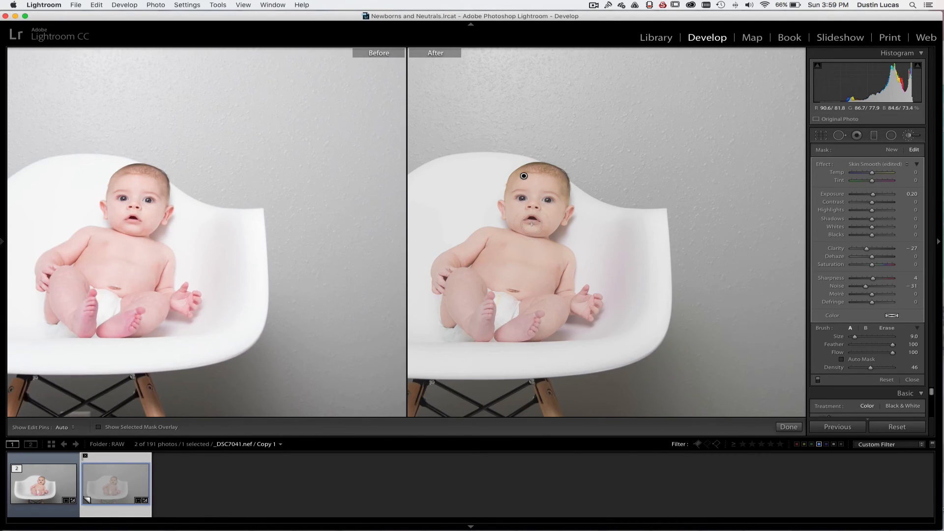
{"action": "key", "text": "z"}
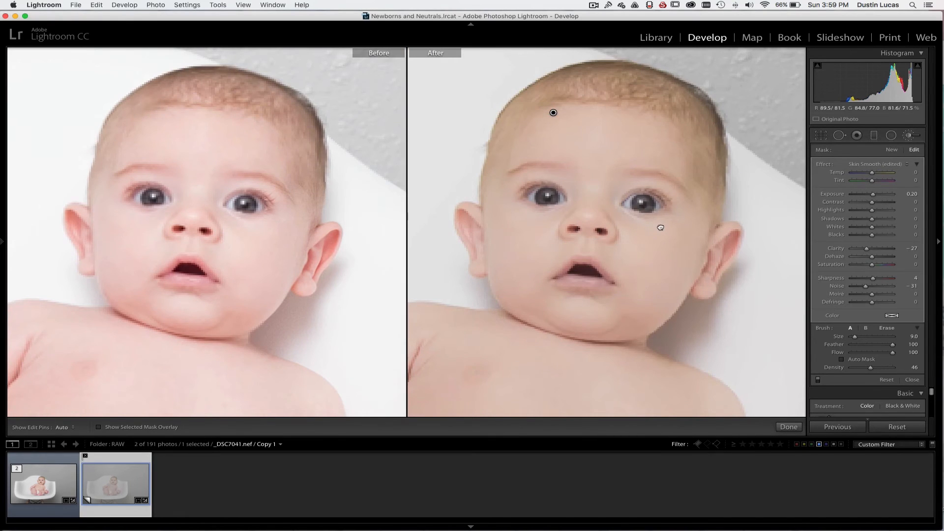
{"action": "scroll", "coordinate": [660, 227], "scroll_direction": "down", "scroll_amount": 2}
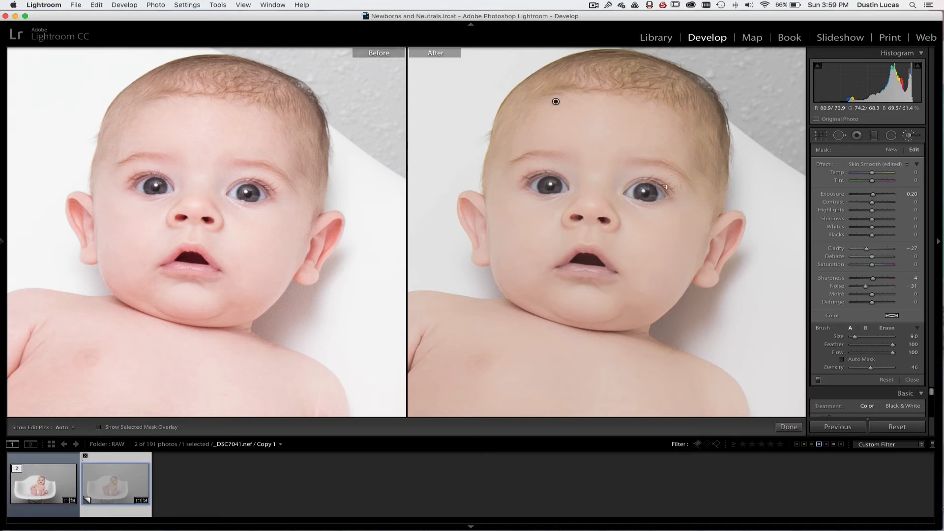
Create a new brush adjustment over both of the baby's eyes and load the Iris Enhance effect for it
{"action": "left_click", "coordinate": [891, 150]}
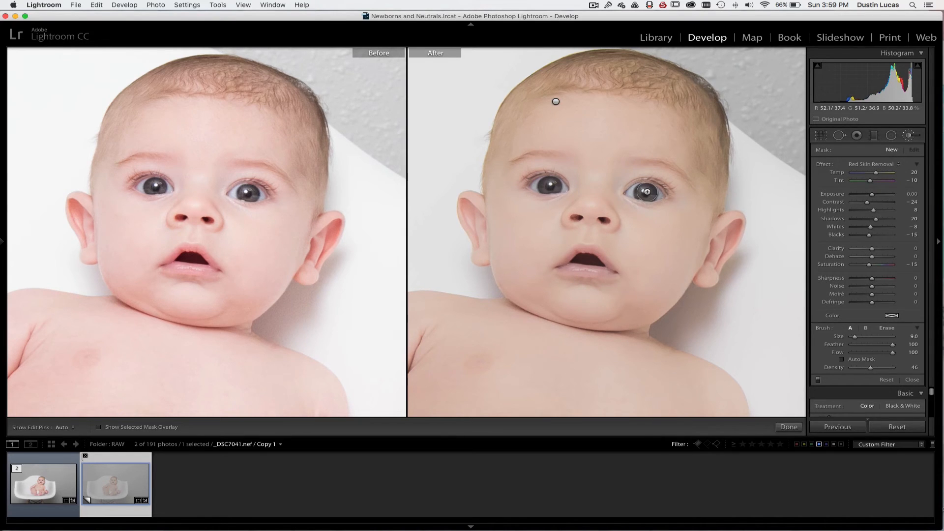
{"action": "key", "text": "h"}
{"action": "left_click_drag", "start_coordinate": [569, 188], "coordinate": [550, 185]}
{"action": "key", "text": "h"}
{"action": "left_click", "coordinate": [869, 164]}
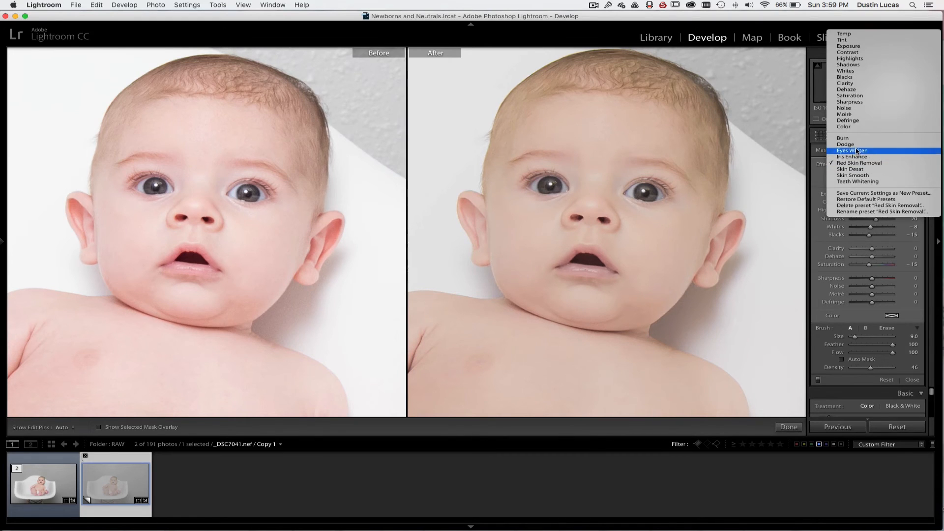
{"action": "left_click", "coordinate": [856, 157]}
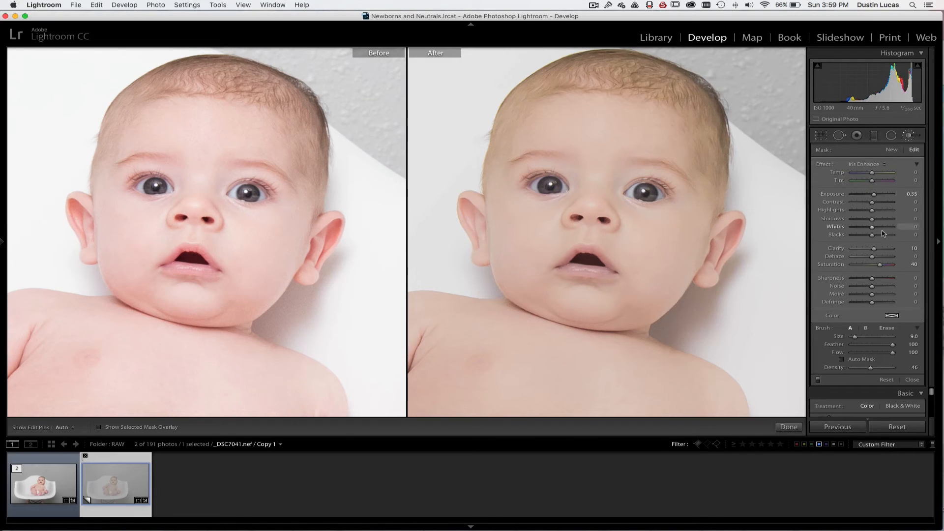
{"action": "left_click", "coordinate": [864, 166]}
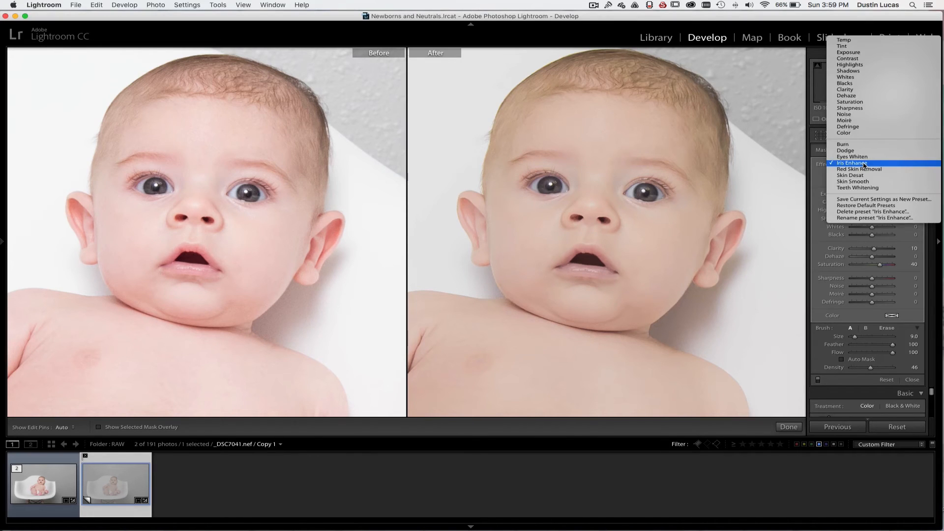
{"action": "left_click", "coordinate": [833, 164]}
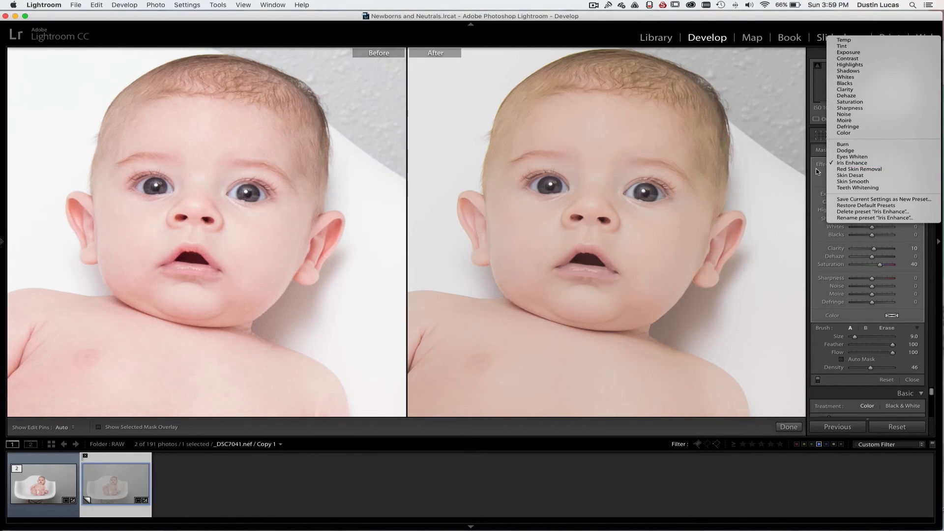
Duplicate the eye adjustment pin and load the Eyes Whiten effect for the copy
{"action": "right_click", "coordinate": [646, 191]}
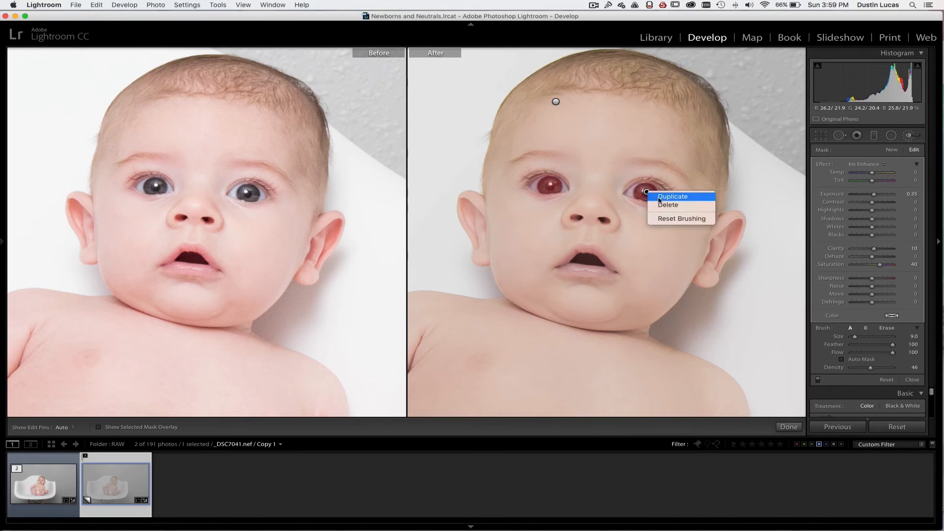
{"action": "left_click", "coordinate": [667, 199]}
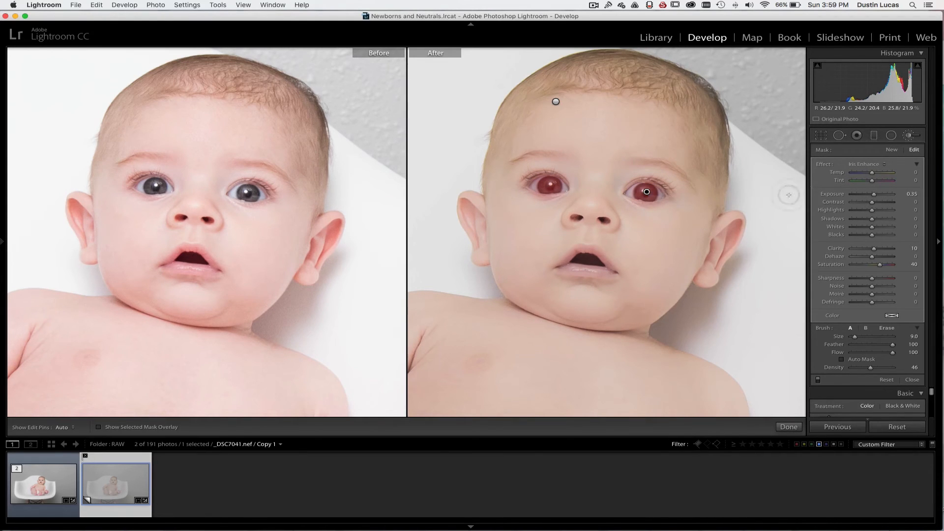
{"action": "left_click", "coordinate": [864, 164]}
{"action": "left_click", "coordinate": [859, 157]}
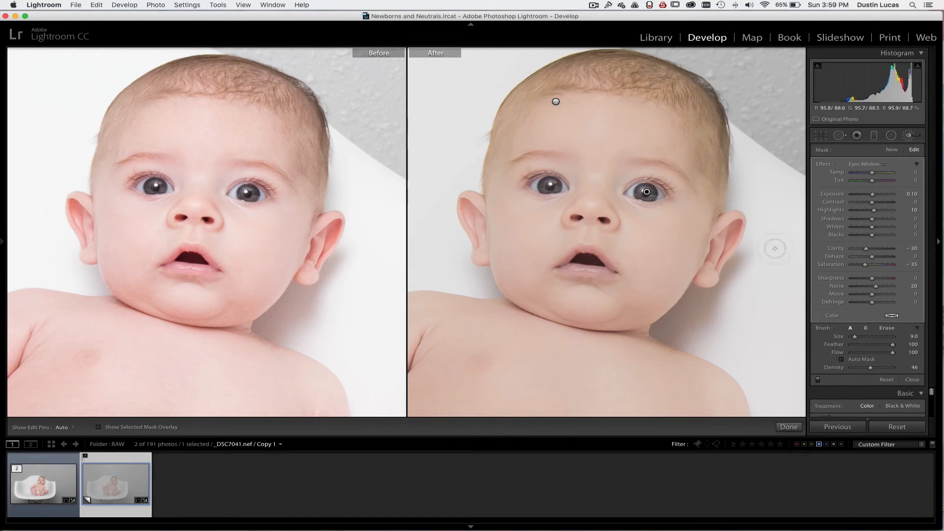
Create a new brush adjustment with the Dodge effect and paint the baby's forehead and cheek with a brush of size 18 to 21
{"action": "left_click", "coordinate": [891, 150]}
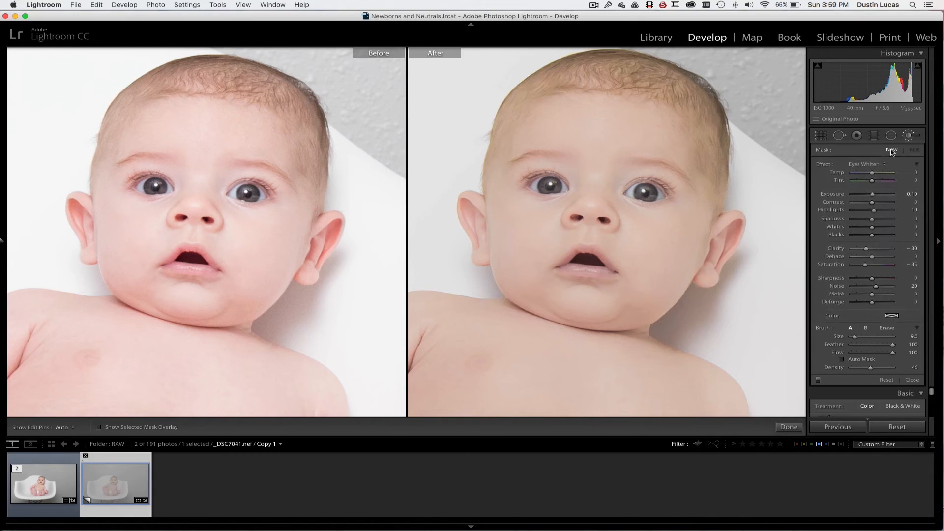
{"action": "left_click", "coordinate": [869, 164]}
{"action": "left_click", "coordinate": [861, 157]}
{"action": "key", "text": "]"}
{"action": "key", "text": "]"}
{"action": "key", "text": "]"}
{"action": "key", "text": "]"}
{"action": "key", "text": "]"}
{"action": "key", "text": "]"}
{"action": "key", "text": "]"}
{"action": "key", "text": "]"}
{"action": "key", "text": "]"}
{"action": "key", "text": "]"}
{"action": "key", "text": "]"}
{"action": "key", "text": "]"}
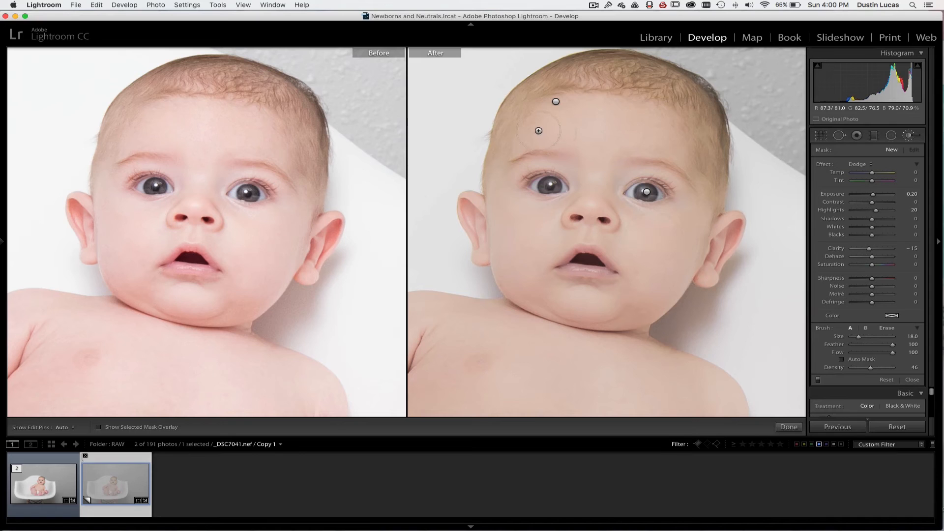
{"action": "key", "text": "h"}
{"action": "left_click_drag", "start_coordinate": [520, 136], "coordinate": [539, 233]}
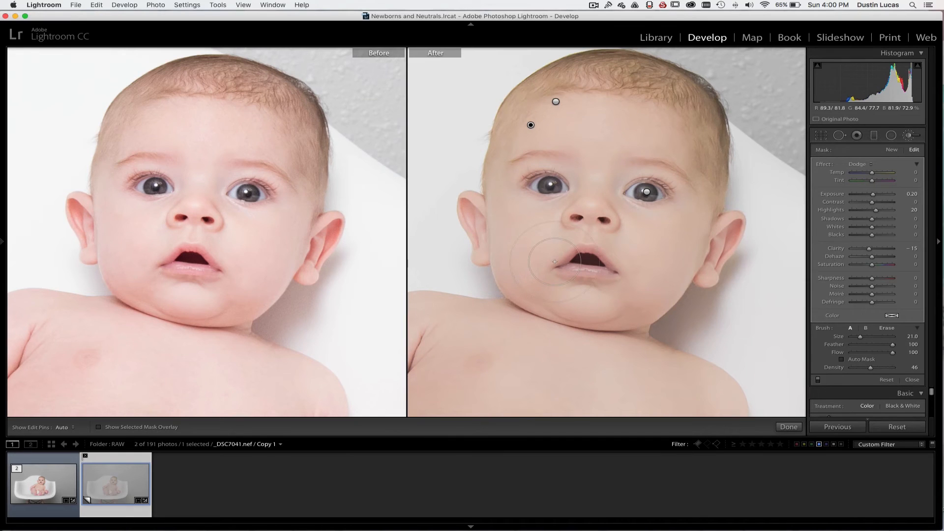
Leave the before/after comparison and examine the edited photo alone, close up on the baby's face
{"action": "key", "text": "z"}
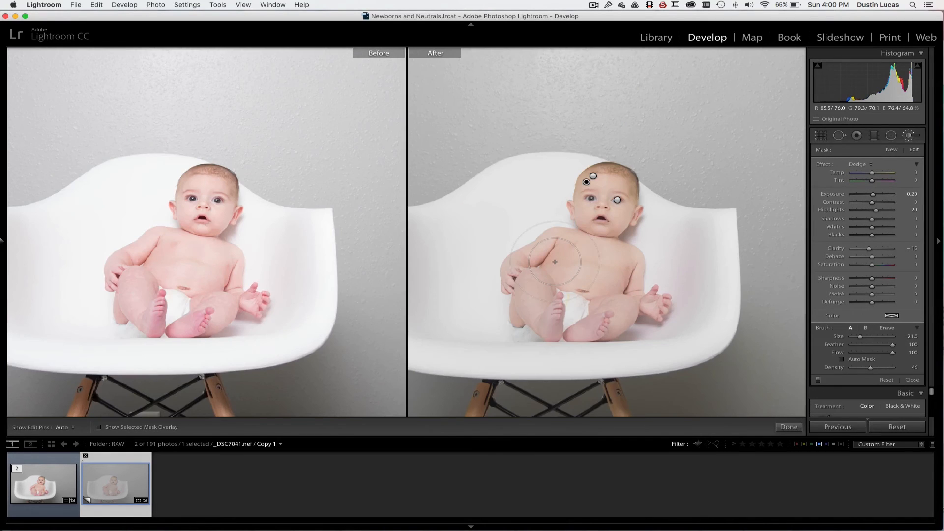
{"action": "key", "text": "y"}
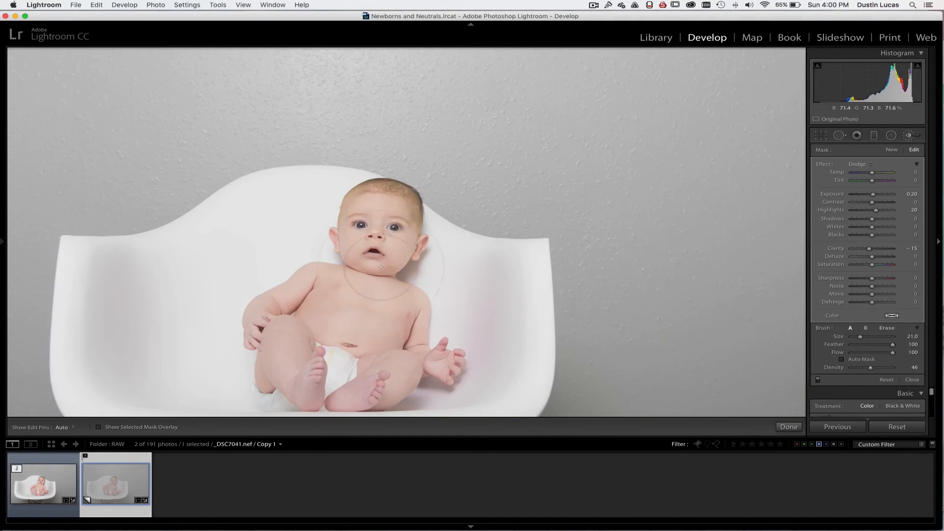
{"action": "key", "text": "z"}
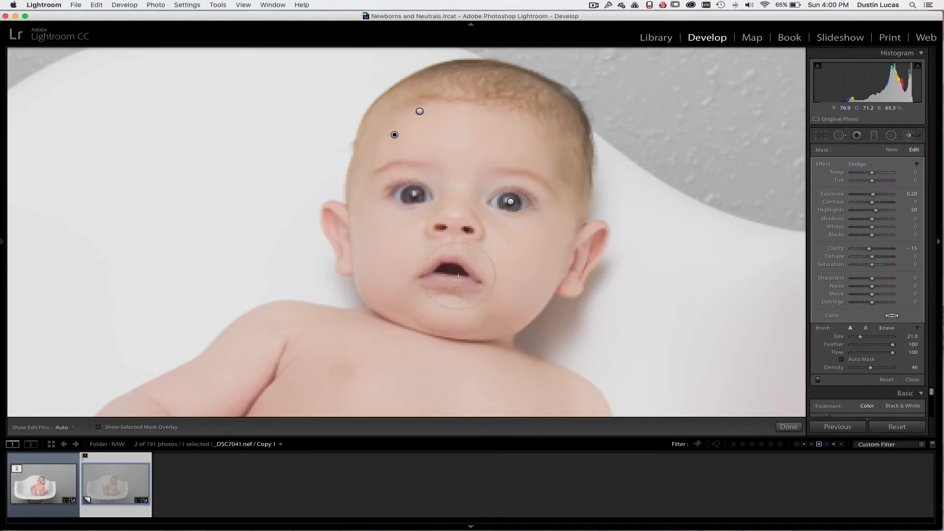
{"action": "left_click_drag", "start_coordinate": [498, 282], "coordinate": [505, 252]}
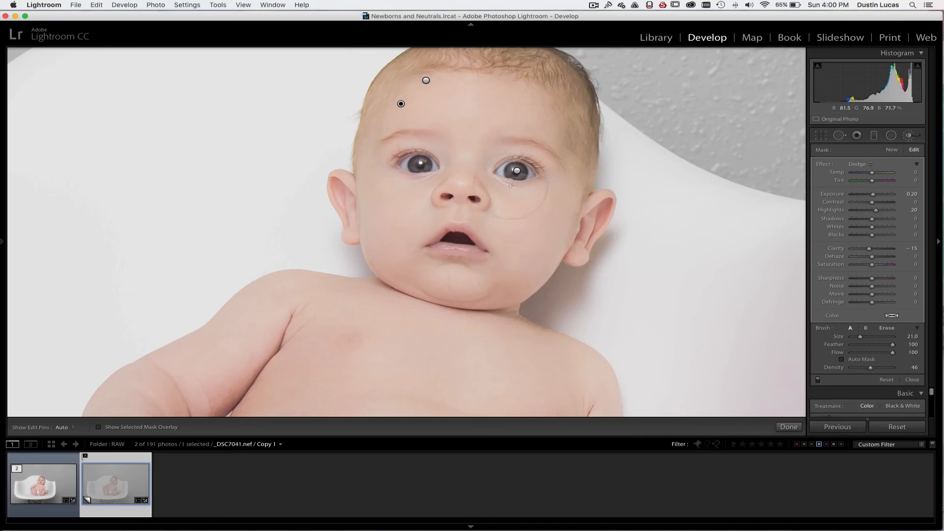
{"action": "left_click", "coordinate": [57, 428]}
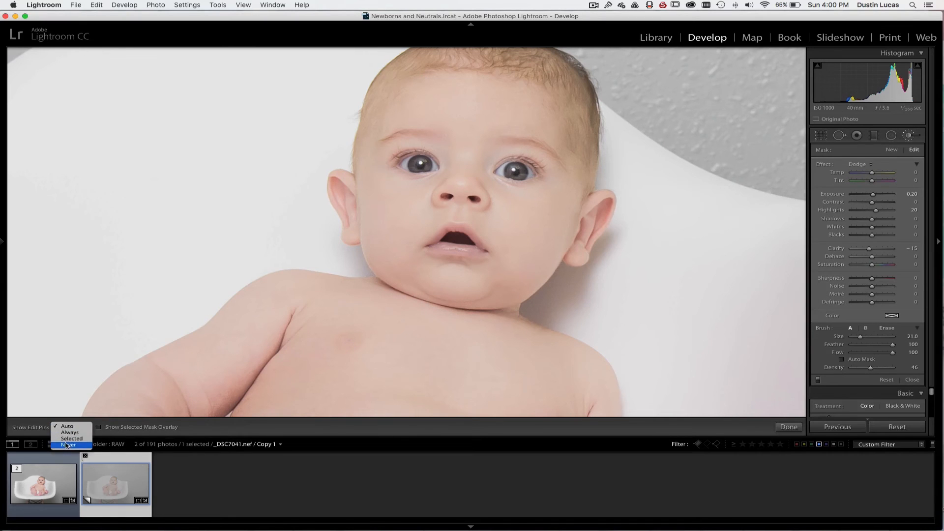
{"action": "left_click", "coordinate": [469, 325]}
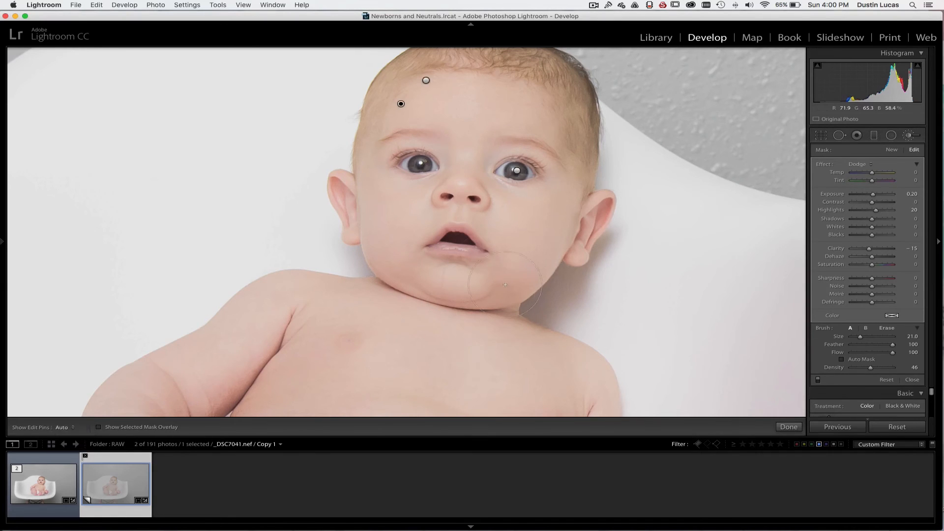
Continue dodging the baby's skin with the edit pins hidden, reducing the brush size to 12
{"action": "key", "text": "h"}
{"action": "key", "text": "h"}
{"action": "key", "text": "h"}
{"action": "key", "text": "h"}
{"action": "key", "text": "z"}
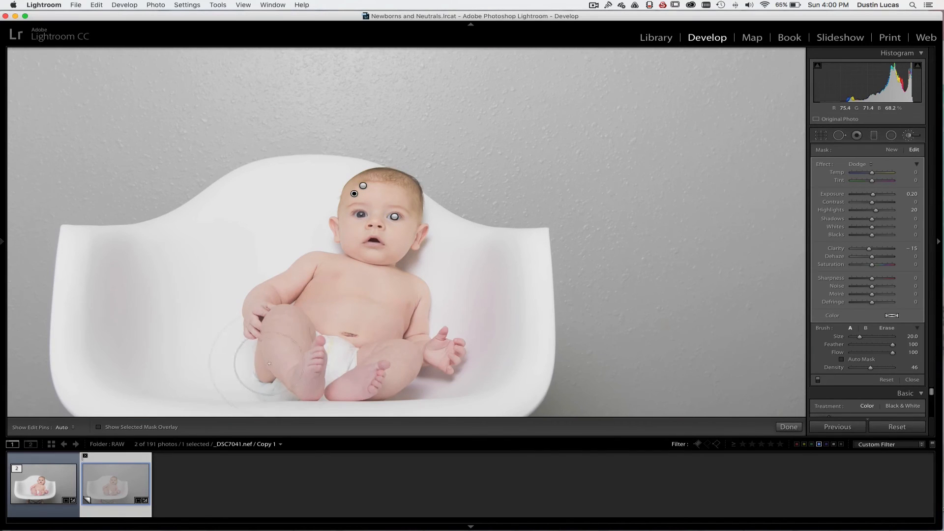
{"action": "key", "text": "h"}
{"action": "key", "text": "h"}
{"action": "key", "text": "bracketleft"}
{"action": "key", "text": "bracketleft"}
{"action": "key", "text": "h"}
{"action": "key", "text": "h"}
{"action": "key", "text": "bracketleft"}
{"action": "key", "text": "h"}
{"action": "key", "text": "h"}
{"action": "key", "text": "bracketright"}
{"action": "key", "text": "h"}
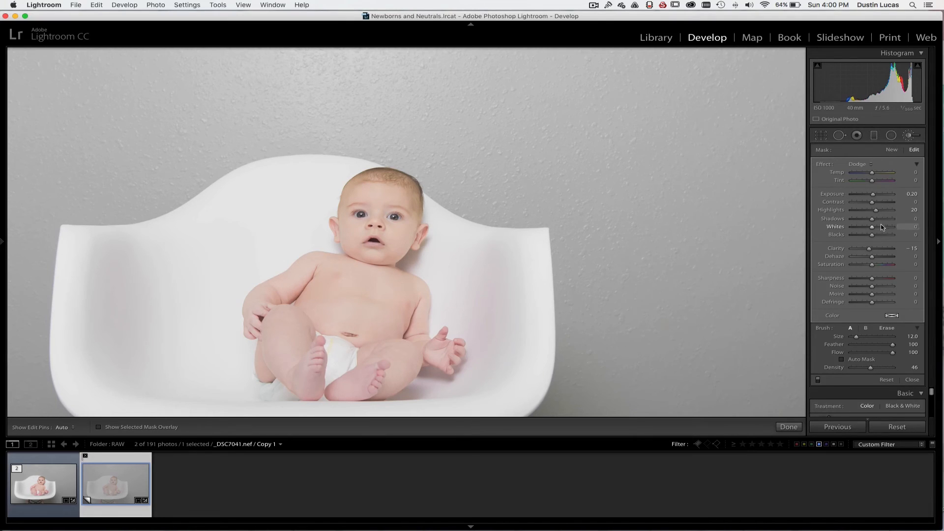
Compare the photo with the brush adjustments off and on, and review the whole picture
{"action": "left_click", "coordinate": [818, 380]}
{"action": "left_click", "coordinate": [818, 380]}
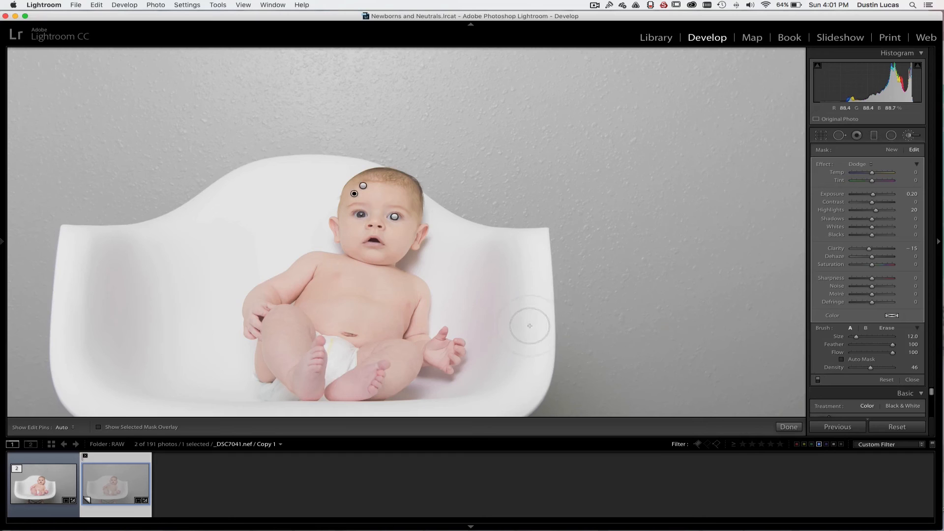
{"action": "scroll", "coordinate": [383, 262], "scroll_direction": "down", "scroll_amount": 3}
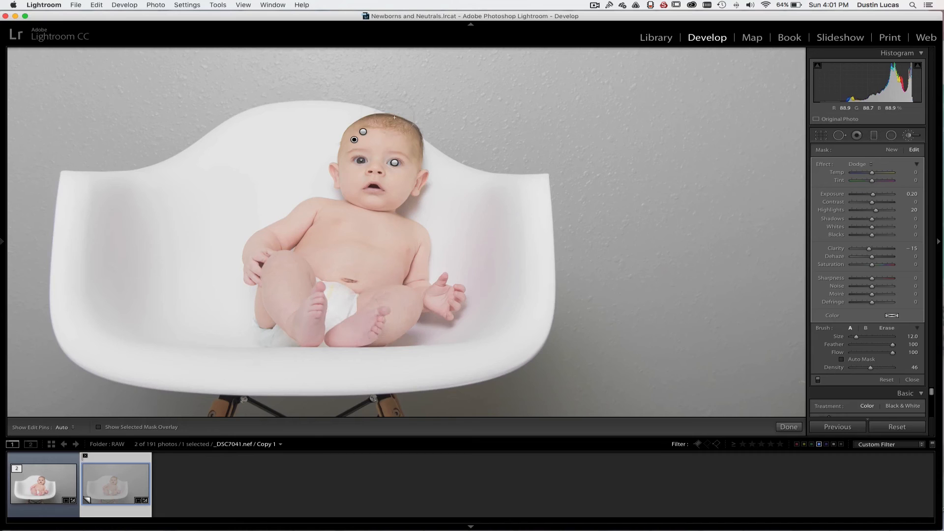
{"action": "key", "text": "super+0"}
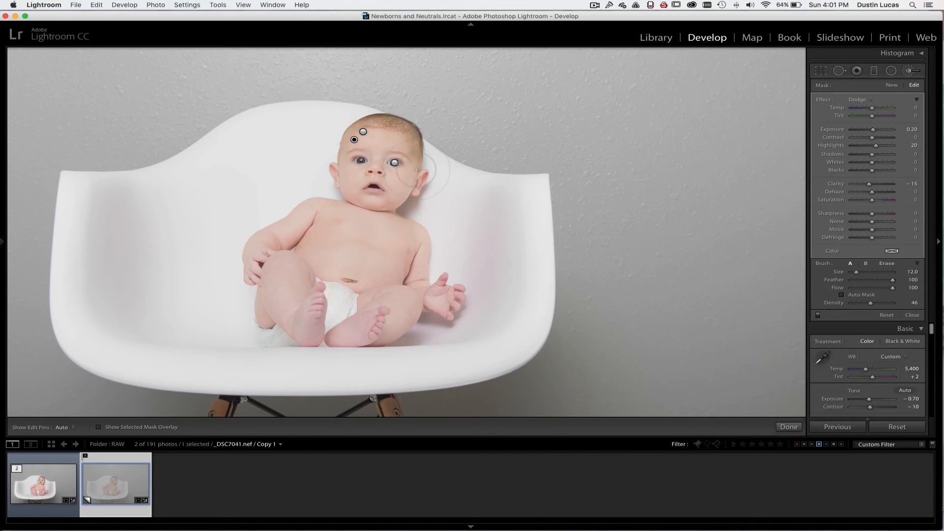
{"action": "key", "text": "super+minus"}
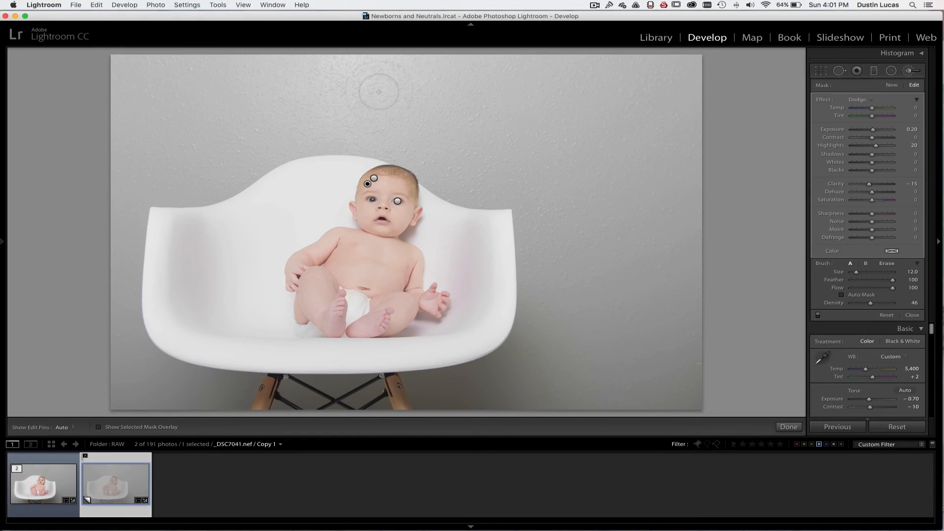
Draw a diagonal graduated filter from the photo's upper-left corner down toward the chair's base and load the Burn effect for it
{"action": "left_click", "coordinate": [877, 72]}
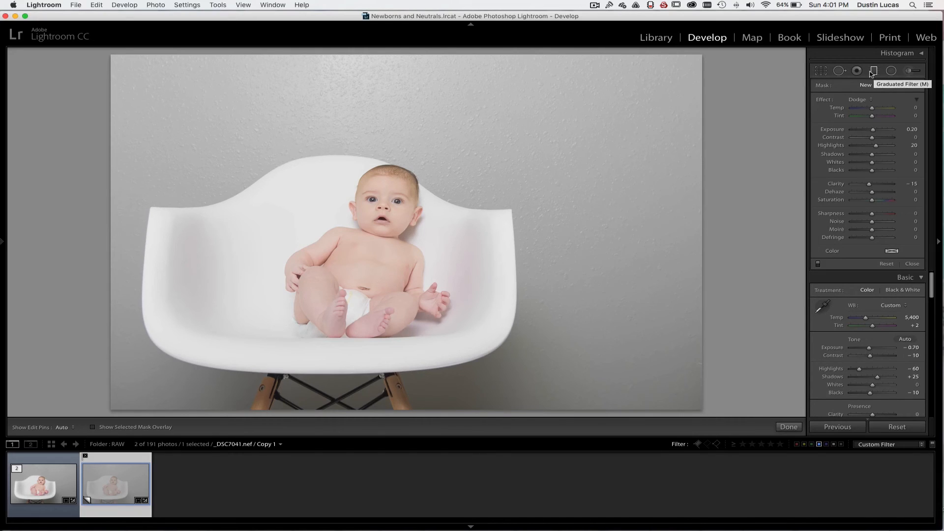
{"action": "key", "text": "m"}
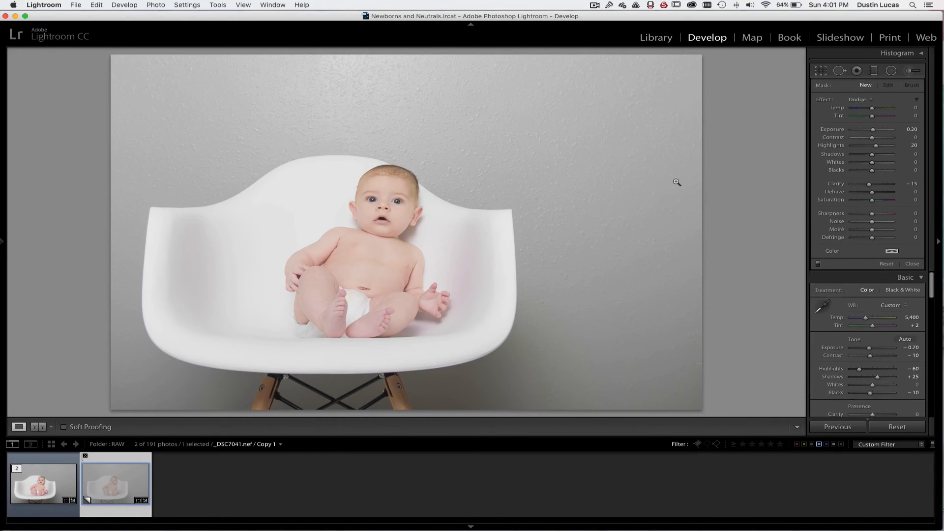
{"action": "key", "text": "m"}
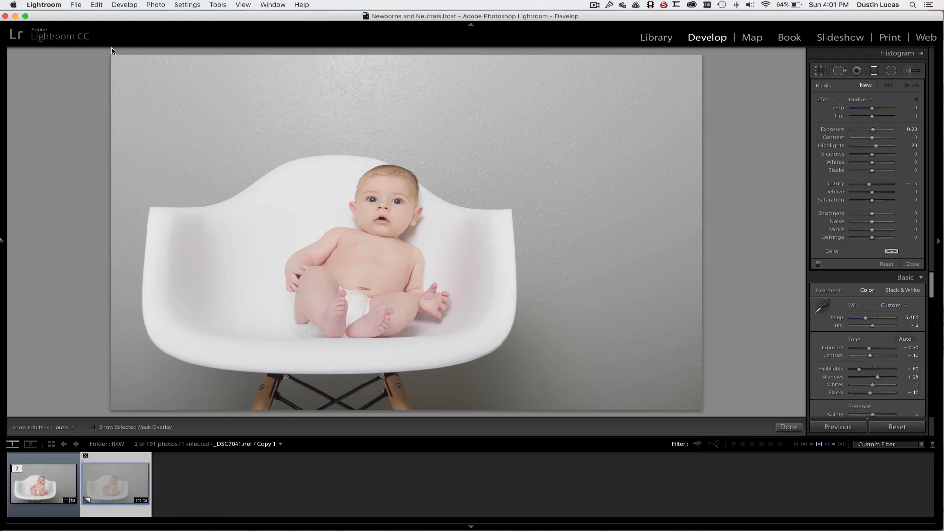
{"action": "mouse_move", "coordinate": [128, 57]}
{"action": "left_mouse_down"}
{"action": "mouse_move", "coordinate": [324, 186]}
{"action": "mouse_move", "coordinate": [356, 219]}
{"action": "mouse_move", "coordinate": [356, 257]}
{"action": "mouse_move", "coordinate": [272, 333]}
{"action": "mouse_move", "coordinate": [299, 373]}
{"action": "left_mouse_up"}
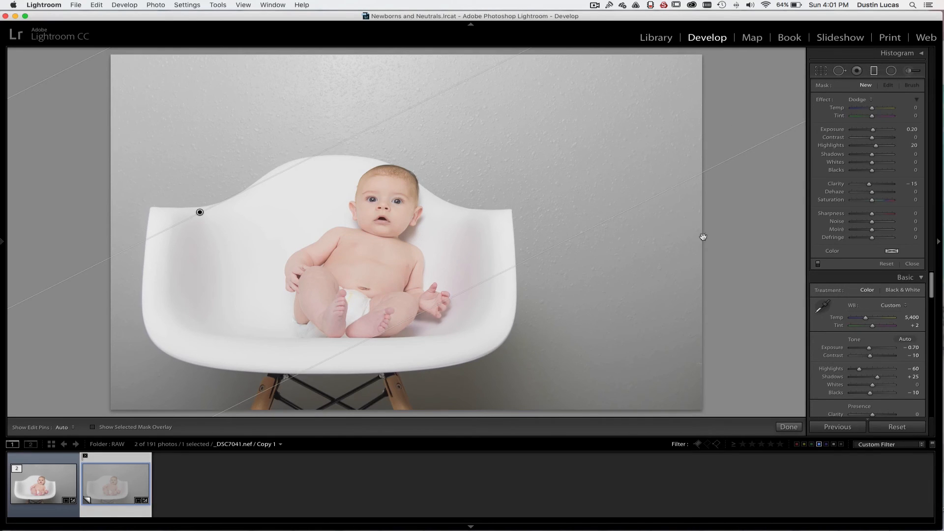
{"action": "left_click", "coordinate": [860, 100]}
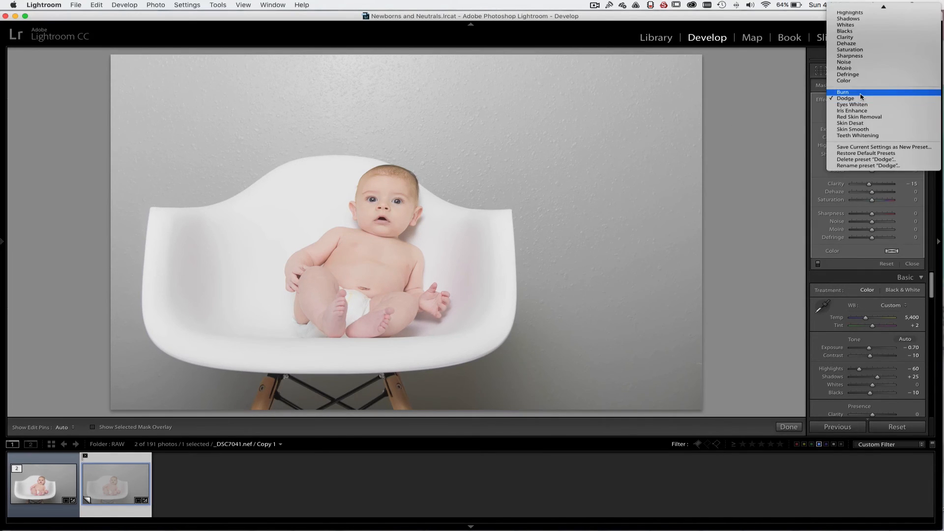
{"action": "left_click", "coordinate": [860, 94]}
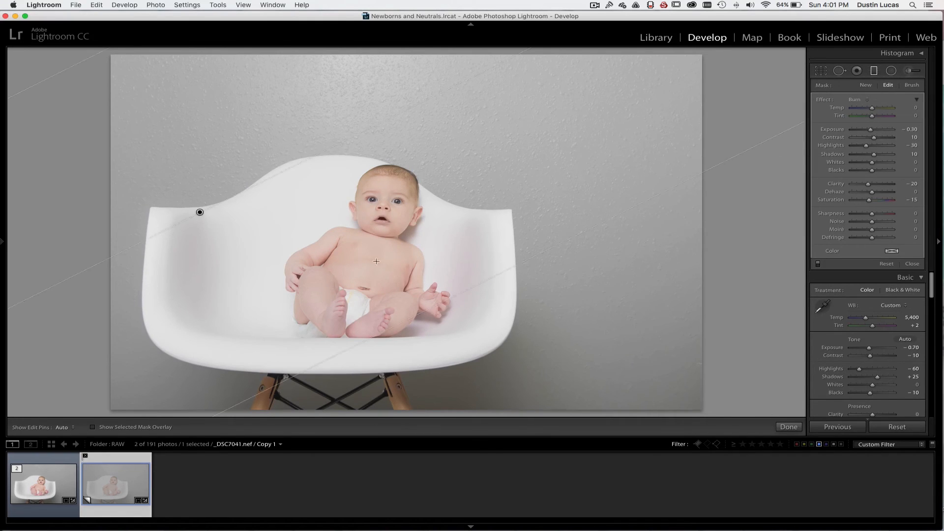
Rotate the graduated filter until it is nearly horizontal and lower its center line to the baby's shoulders
{"action": "left_click_drag", "start_coordinate": [460, 290], "coordinate": [241, 346]}
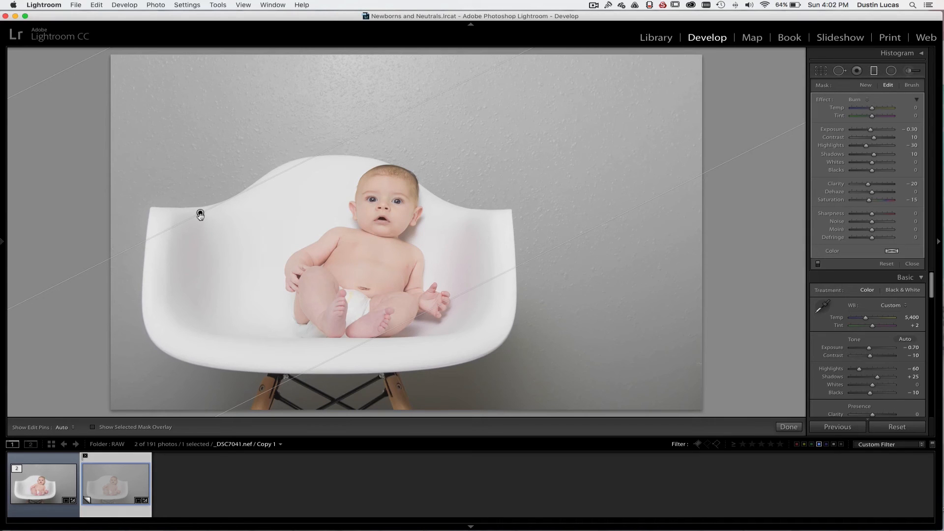
{"action": "left_click_drag", "start_coordinate": [179, 210], "coordinate": [179, 225]}
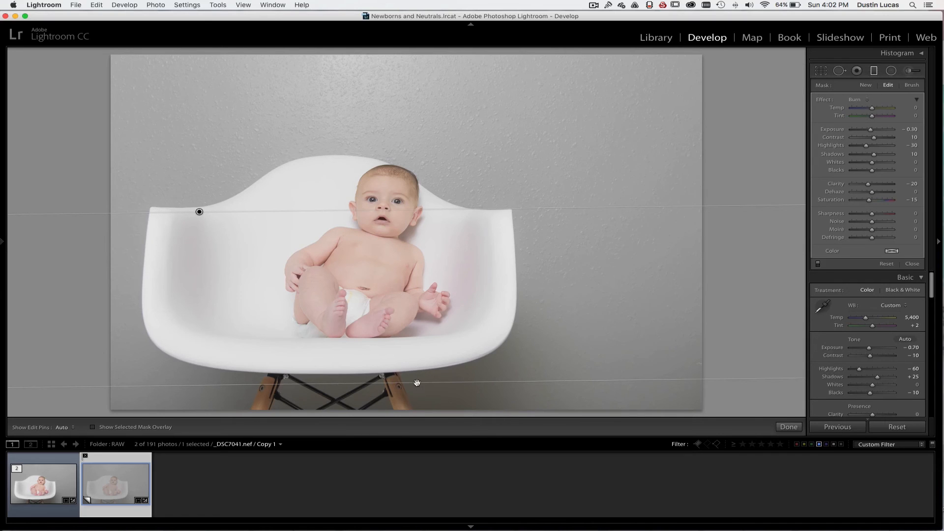
{"action": "left_click_drag", "start_coordinate": [417, 382], "coordinate": [411, 426]}
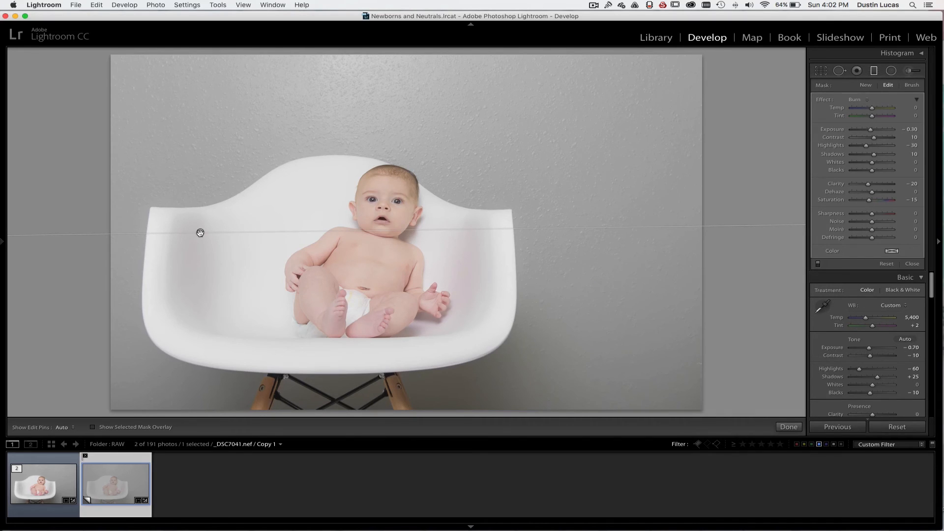
Erase the burn filter from the chair and baby using the filter's brush at size 12 with Auto Mask on
{"action": "mouse_move", "coordinate": [200, 233]}
{"action": "key", "text": "shift+t"}
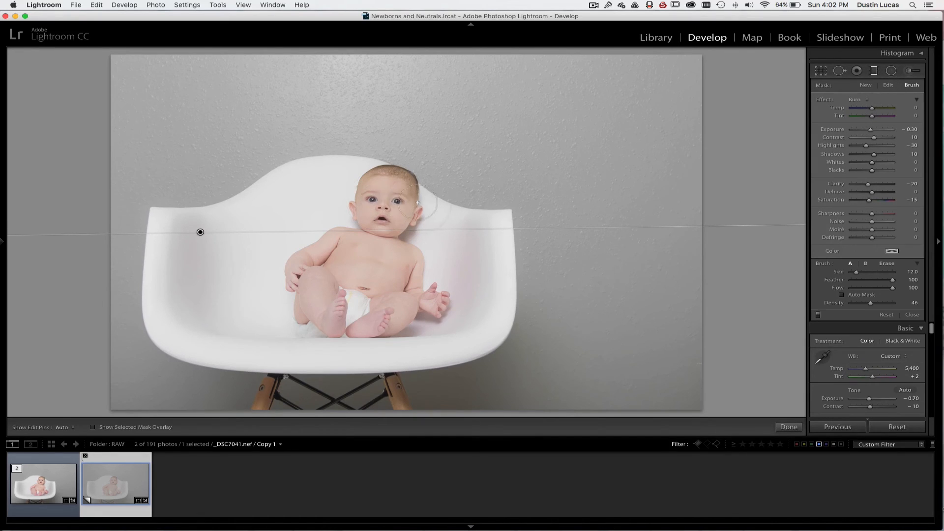
{"action": "key", "text": "alt"}
{"action": "left_click", "coordinate": [841, 295]}
{"action": "key", "text": "alt"}
{"action": "key", "text": "h"}
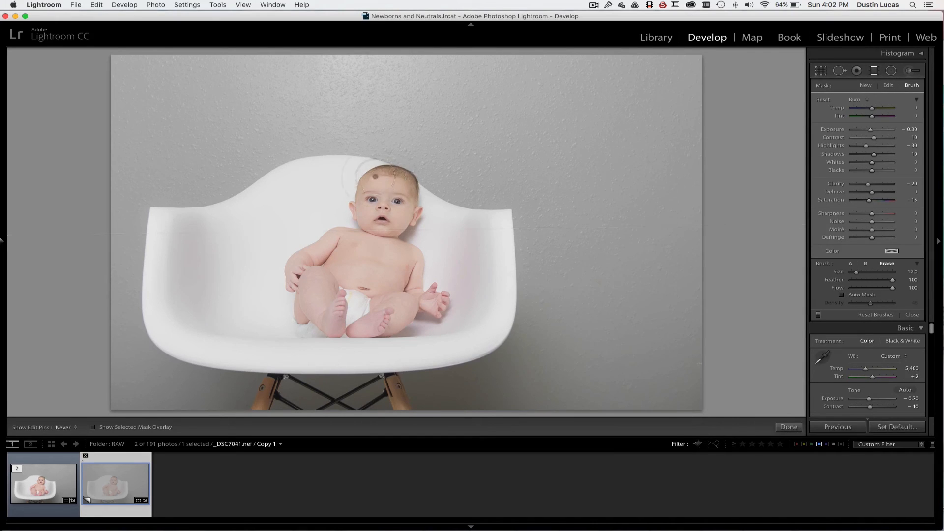
{"action": "mouse_move", "coordinate": [244, 211]}
{"action": "left_mouse_down"}
{"action": "mouse_move", "coordinate": [155, 220]}
{"action": "mouse_move", "coordinate": [153, 322]}
{"action": "mouse_move", "coordinate": [193, 359]}
{"action": "mouse_move", "coordinate": [363, 369]}
{"action": "mouse_move", "coordinate": [467, 353]}
{"action": "mouse_move", "coordinate": [494, 333]}
{"action": "mouse_move", "coordinate": [507, 303]}
{"action": "mouse_move", "coordinate": [506, 209]}
{"action": "mouse_move", "coordinate": [458, 212]}
{"action": "mouse_move", "coordinate": [410, 181]}
{"action": "mouse_move", "coordinate": [367, 176]}
{"action": "mouse_move", "coordinate": [372, 196]}
{"action": "mouse_move", "coordinate": [430, 237]}
{"action": "left_mouse_up"}
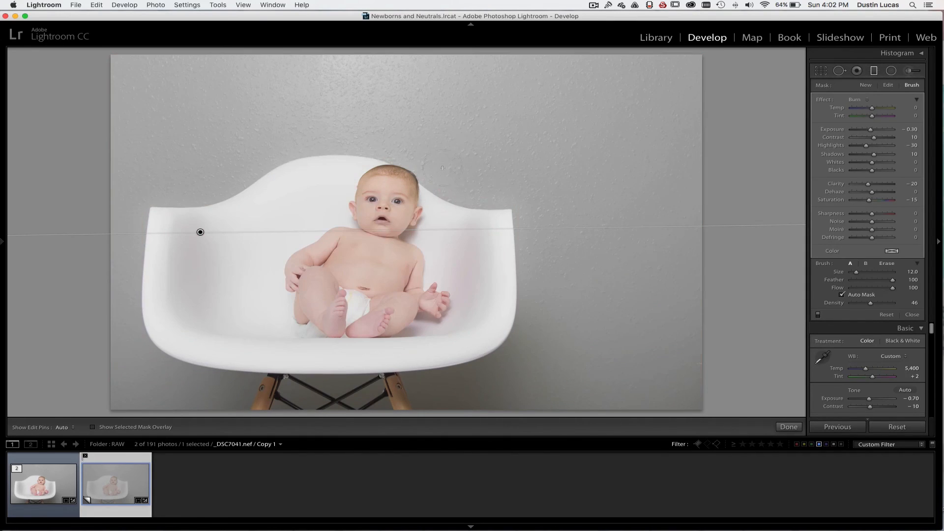
With feather 73, Auto Mask off and the mask overlay shown, erase the remaining filter over the baby and inside the chair
{"action": "left_click_drag", "start_coordinate": [892, 280], "coordinate": [881, 282]}
{"action": "left_click", "coordinate": [92, 427]}
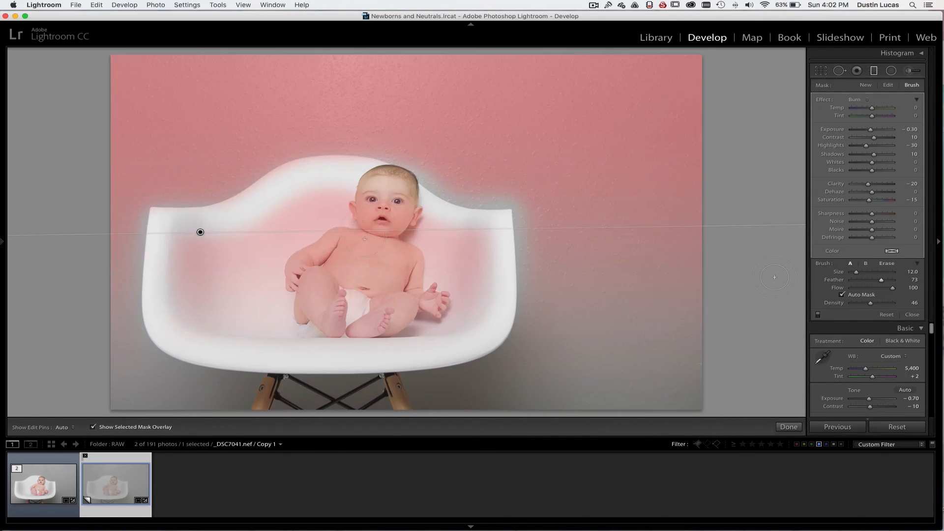
{"action": "left_click", "coordinate": [842, 295]}
{"action": "key", "text": "h"}
{"action": "mouse_move", "coordinate": [284, 236]}
{"action": "left_mouse_down"}
{"action": "mouse_move", "coordinate": [194, 239]}
{"action": "mouse_move", "coordinate": [178, 280]}
{"action": "mouse_move", "coordinate": [190, 316]}
{"action": "mouse_move", "coordinate": [232, 331]}
{"action": "mouse_move", "coordinate": [346, 333]}
{"action": "mouse_move", "coordinate": [426, 330]}
{"action": "mouse_move", "coordinate": [460, 315]}
{"action": "mouse_move", "coordinate": [474, 271]}
{"action": "mouse_move", "coordinate": [469, 239]}
{"action": "mouse_move", "coordinate": [383, 225]}
{"action": "mouse_move", "coordinate": [381, 190]}
{"action": "left_mouse_up"}
{"action": "mouse_move", "coordinate": [307, 202]}
{"action": "left_mouse_down"}
{"action": "mouse_move", "coordinate": [258, 224]}
{"action": "mouse_move", "coordinate": [325, 210]}
{"action": "mouse_move", "coordinate": [299, 236]}
{"action": "mouse_move", "coordinate": [388, 239]}
{"action": "mouse_move", "coordinate": [381, 292]}
{"action": "mouse_move", "coordinate": [427, 312]}
{"action": "mouse_move", "coordinate": [299, 325]}
{"action": "mouse_move", "coordinate": [221, 299]}
{"action": "mouse_move", "coordinate": [227, 289]}
{"action": "mouse_move", "coordinate": [193, 262]}
{"action": "mouse_move", "coordinate": [299, 262]}
{"action": "mouse_move", "coordinate": [251, 294]}
{"action": "mouse_move", "coordinate": [351, 275]}
{"action": "mouse_move", "coordinate": [355, 289]}
{"action": "mouse_move", "coordinate": [320, 262]}
{"action": "mouse_move", "coordinate": [219, 260]}
{"action": "mouse_move", "coordinate": [263, 204]}
{"action": "mouse_move", "coordinate": [231, 216]}
{"action": "mouse_move", "coordinate": [313, 184]}
{"action": "mouse_move", "coordinate": [357, 188]}
{"action": "mouse_move", "coordinate": [421, 226]}
{"action": "mouse_move", "coordinate": [471, 240]}
{"action": "mouse_move", "coordinate": [475, 307]}
{"action": "mouse_move", "coordinate": [424, 324]}
{"action": "mouse_move", "coordinate": [444, 303]}
{"action": "mouse_move", "coordinate": [417, 258]}
{"action": "mouse_move", "coordinate": [422, 237]}
{"action": "mouse_move", "coordinate": [379, 216]}
{"action": "mouse_move", "coordinate": [392, 206]}
{"action": "mouse_move", "coordinate": [434, 215]}
{"action": "left_mouse_up"}
{"action": "key", "text": "h"}
{"action": "key", "text": "h"}
Try to paint the filter back onto the wall around the chair with a size 12 brush, and undo the strokes
{"action": "left_click_drag", "start_coordinate": [503, 191], "coordinate": [542, 203]}
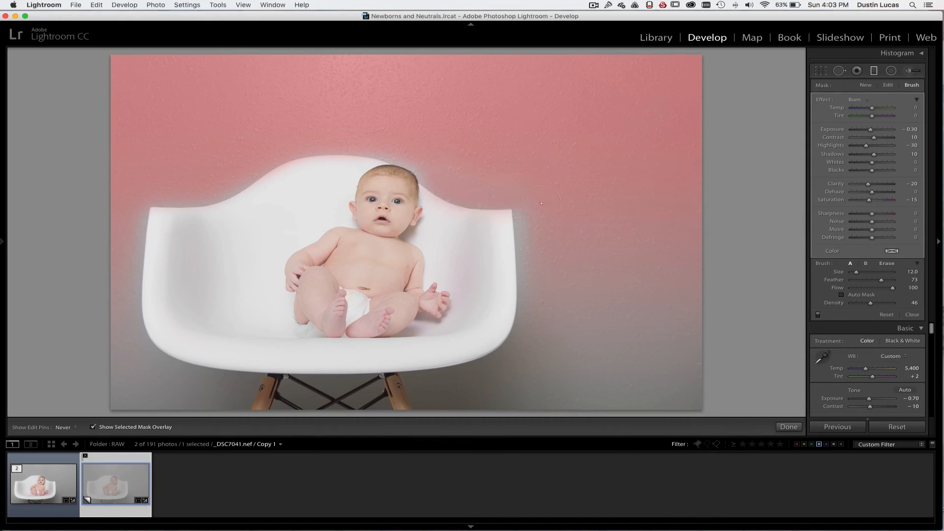
{"action": "left_click_drag", "start_coordinate": [534, 256], "coordinate": [537, 293]}
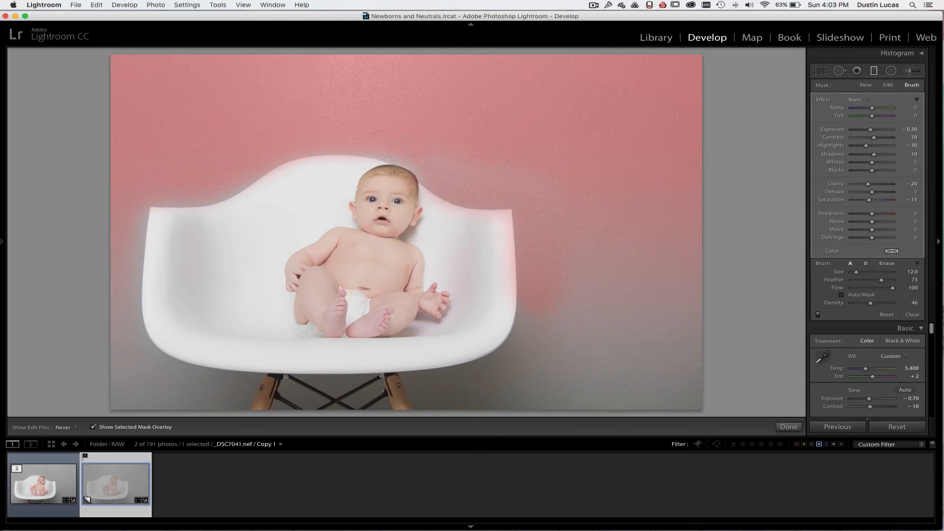
{"action": "left_click_drag", "start_coordinate": [421, 154], "coordinate": [432, 172]}
{"action": "left_click_drag", "start_coordinate": [392, 143], "coordinate": [324, 127]}
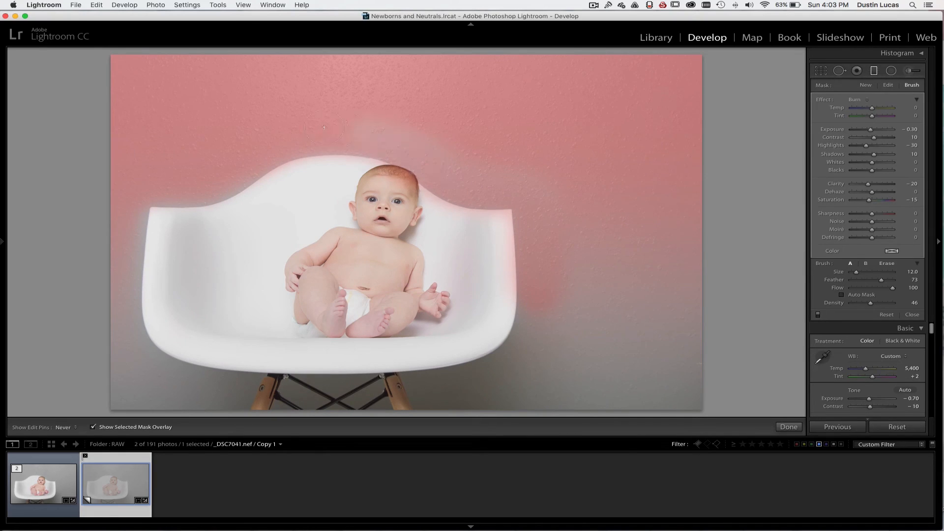
{"action": "key", "text": "h"}
{"action": "key", "text": "h"}
{"action": "key", "text": "cmd+z"}
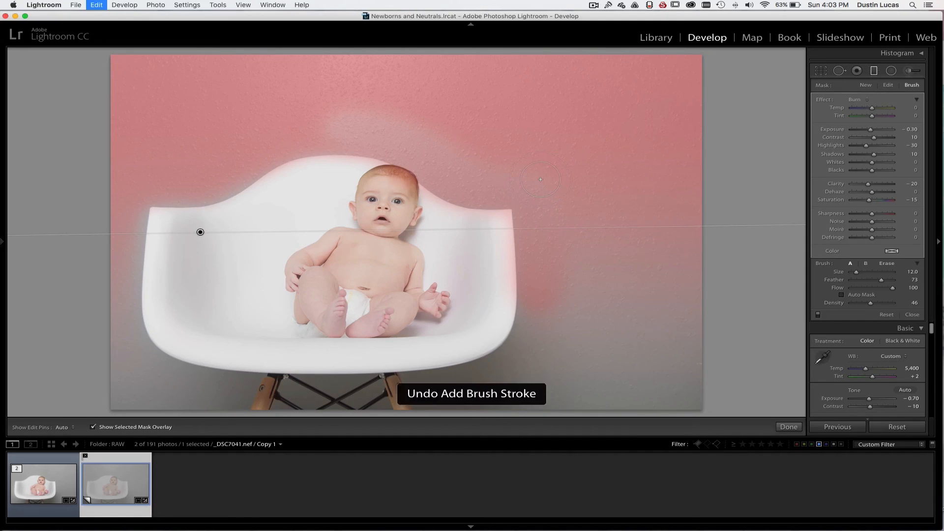
{"action": "key", "text": "super+z"}
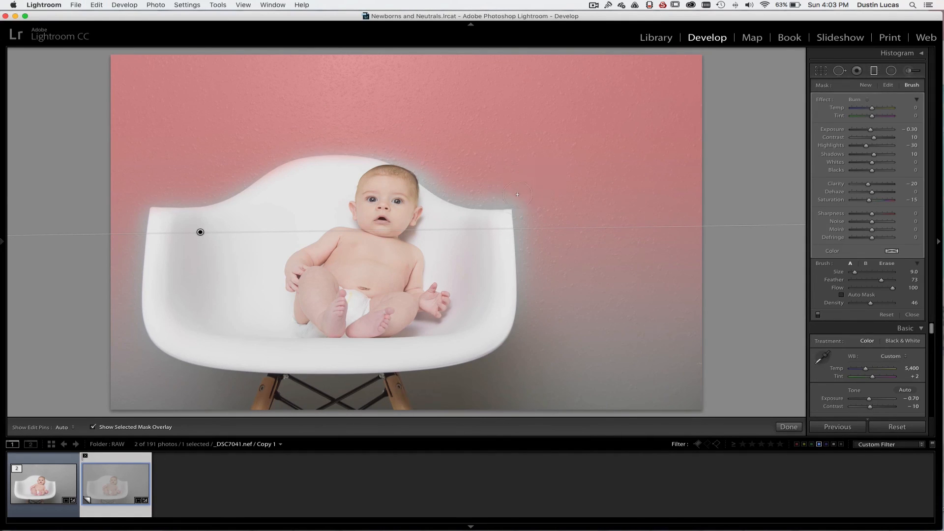
Paint the filter back onto the wall along the chair's outer edge with a size 6 brush and hide the mask overlay
{"action": "key", "text": "h"}
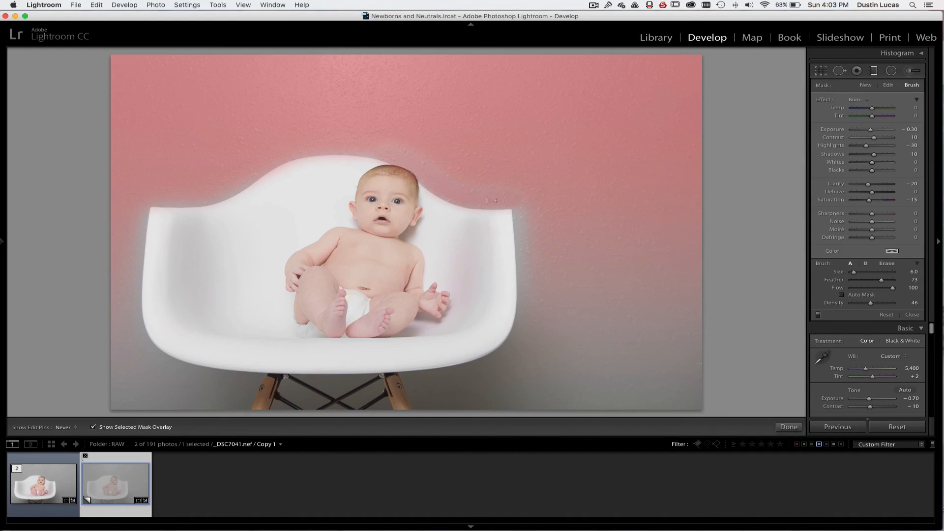
{"action": "left_click_drag", "start_coordinate": [518, 202], "coordinate": [530, 295]}
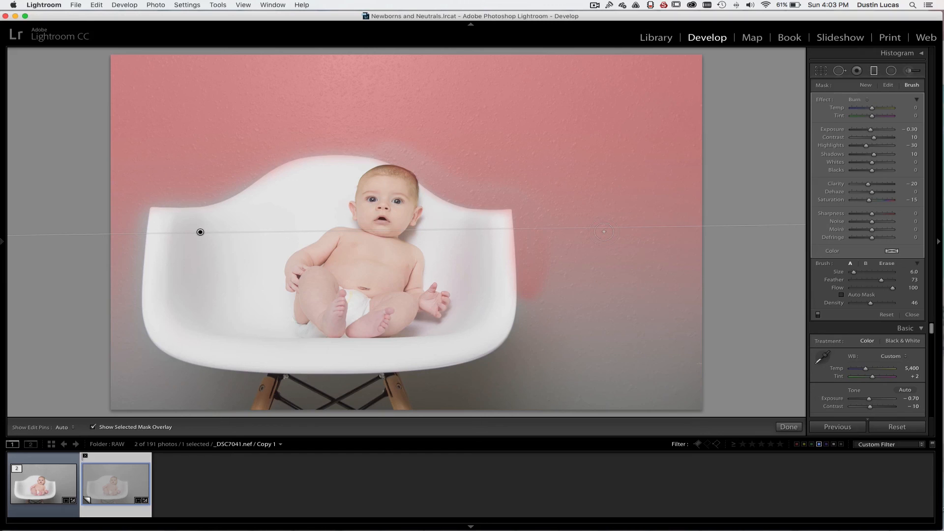
{"action": "scroll", "coordinate": [238, 236], "scroll_direction": "up", "scroll_amount": 1}
{"action": "left_click", "coordinate": [114, 427]}
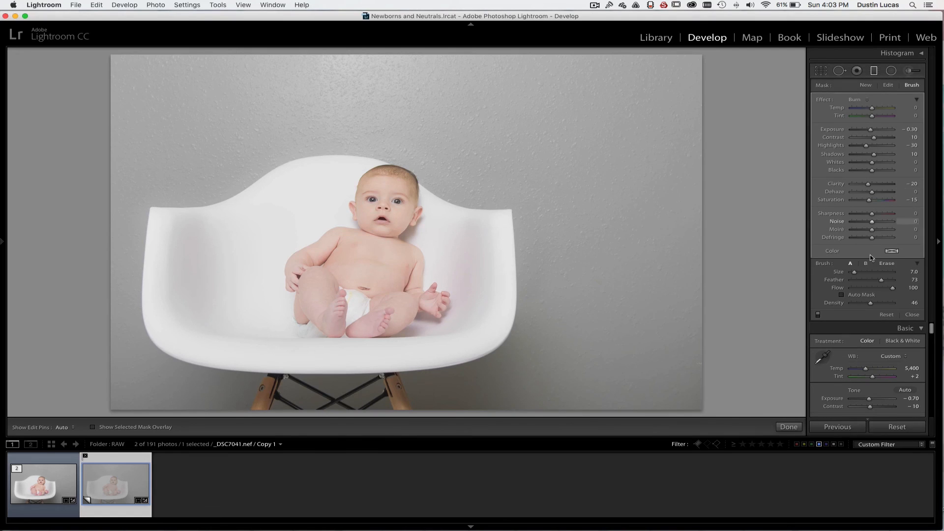
Switch the graduated filter off and on repeatedly to compare the wall with and without the burn
{"action": "left_click", "coordinate": [819, 316]}
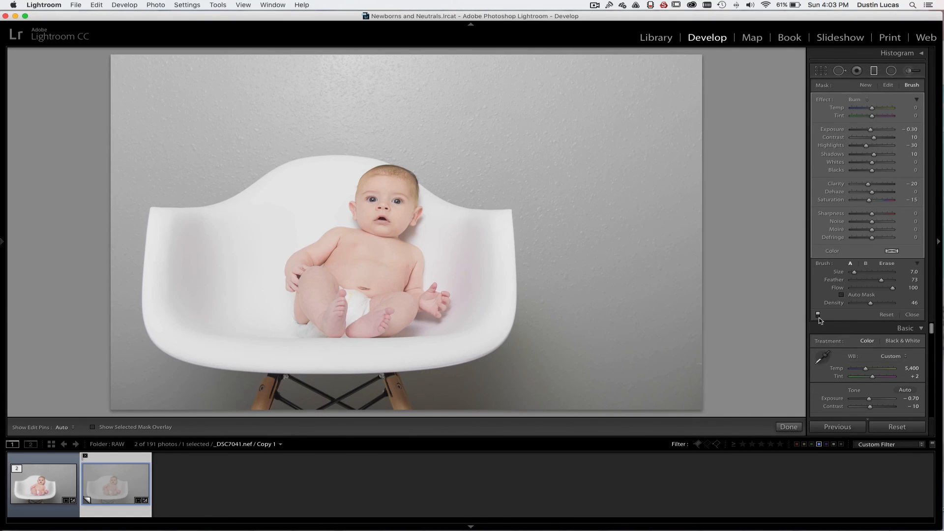
{"action": "left_click", "coordinate": [818, 315]}
{"action": "left_click", "coordinate": [819, 316]}
{"action": "left_click", "coordinate": [818, 316]}
{"action": "left_click", "coordinate": [819, 315]}
{"action": "left_click", "coordinate": [818, 315]}
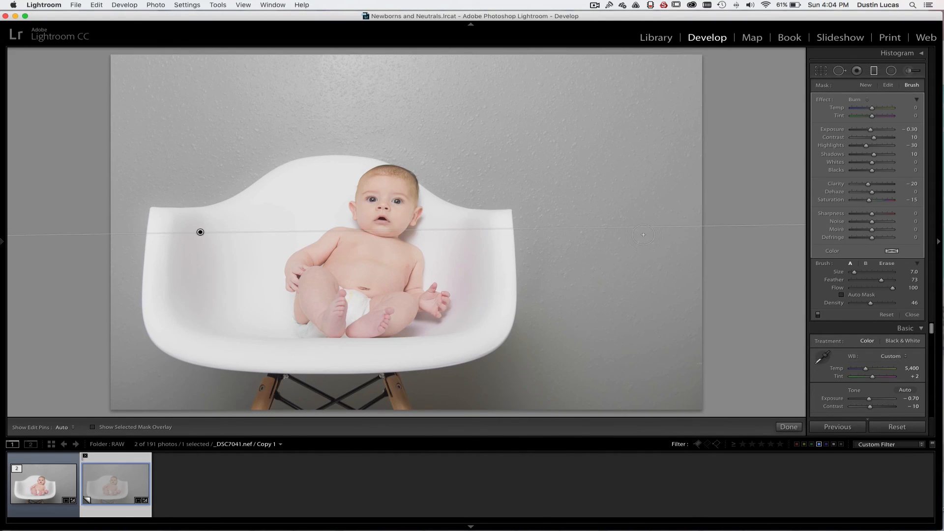
Add a second graduated filter diagonally from the photo's lower-right corner toward the baby's head, using only the Saturation effect at -45
{"action": "left_click", "coordinate": [865, 85]}
{"action": "left_click_drag", "start_coordinate": [705, 413], "coordinate": [416, 150]}
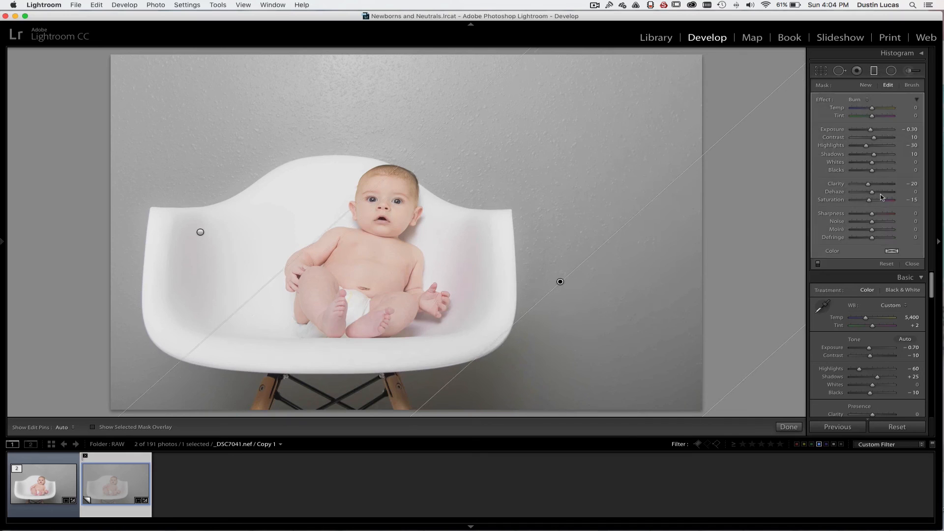
{"action": "left_click", "coordinate": [856, 99]}
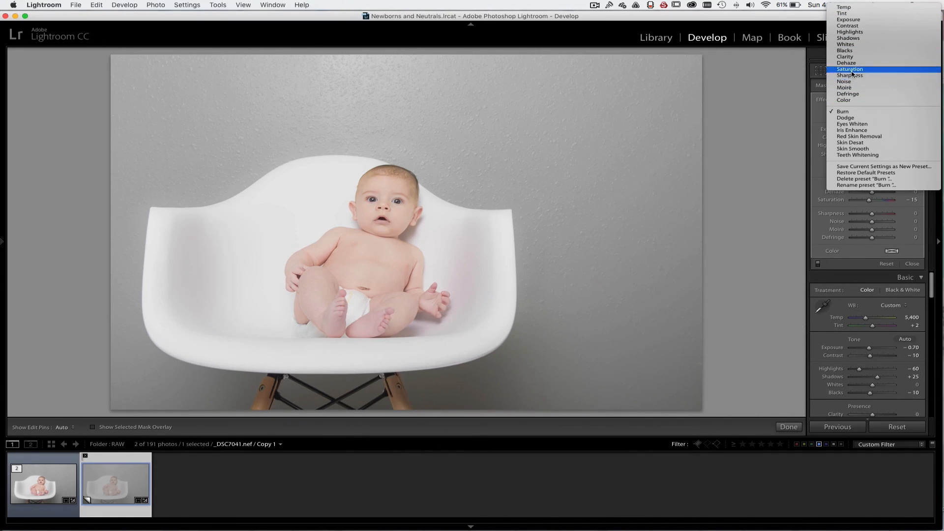
{"action": "left_click", "coordinate": [891, 201]}
{"action": "left_click_drag", "start_coordinate": [863, 202], "coordinate": [865, 202]}
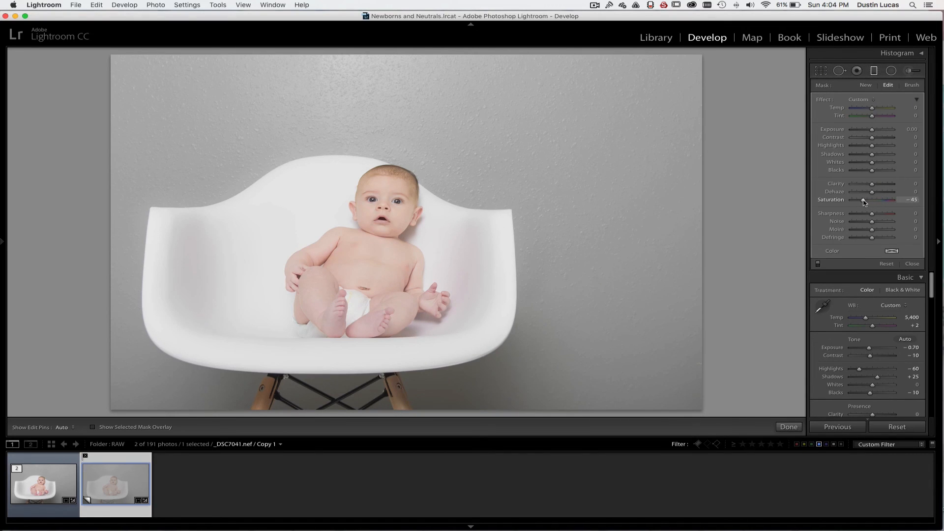
Switch the new graduated filter off and on to judge the desaturation, and readjust its saturation to -45
{"action": "left_click", "coordinate": [818, 264]}
{"action": "left_click", "coordinate": [818, 265]}
{"action": "mouse_move", "coordinate": [863, 200]}
{"action": "left_mouse_down"}
{"action": "mouse_move", "coordinate": [841, 202]}
{"action": "mouse_move", "coordinate": [858, 203]}
{"action": "left_mouse_up"}
{"action": "left_click_drag", "start_coordinate": [863, 202], "coordinate": [866, 202]}
{"action": "left_click", "coordinate": [818, 265]}
{"action": "left_click", "coordinate": [819, 264]}
With the filter's brush in erase mode, remove the desaturation from the chair's wooden legs, checking the area with the edit pins hidden
{"action": "key", "text": "shift"}
{"action": "key", "text": "shift+t"}
{"action": "key", "text": "alt"}
{"action": "scroll", "coordinate": [396, 387], "scroll_direction": "down", "scroll_amount": 7}
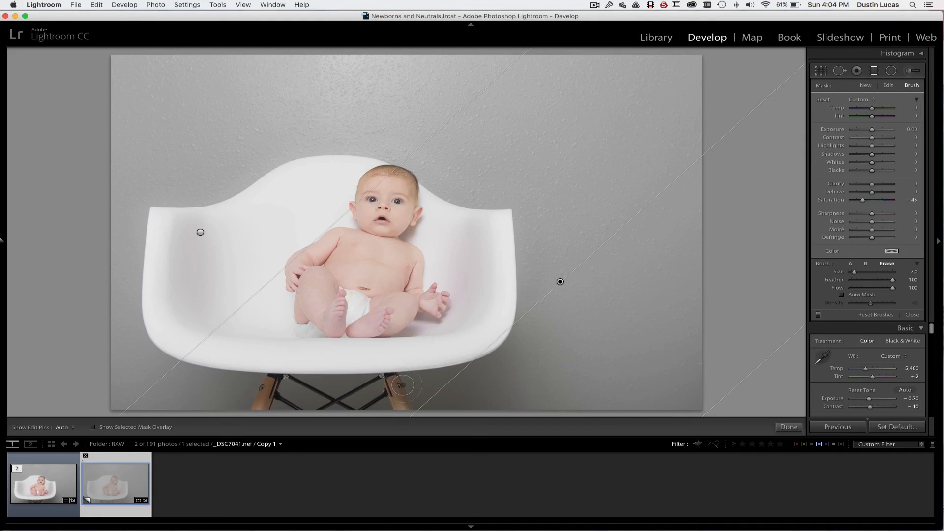
{"action": "key", "text": "h"}
{"action": "scroll", "coordinate": [393, 380], "scroll_direction": "up", "scroll_amount": 2}
{"action": "left_click_drag", "start_coordinate": [392, 377], "coordinate": [386, 378]}
{"action": "left_click_drag", "start_coordinate": [262, 404], "coordinate": [288, 385]}
{"action": "key", "text": "h"}
Paint a Burn adjustment with a size 18 brush over the bright wall above the baby, with exposure -0.40 and highlights -64
{"action": "left_click", "coordinate": [909, 71]}
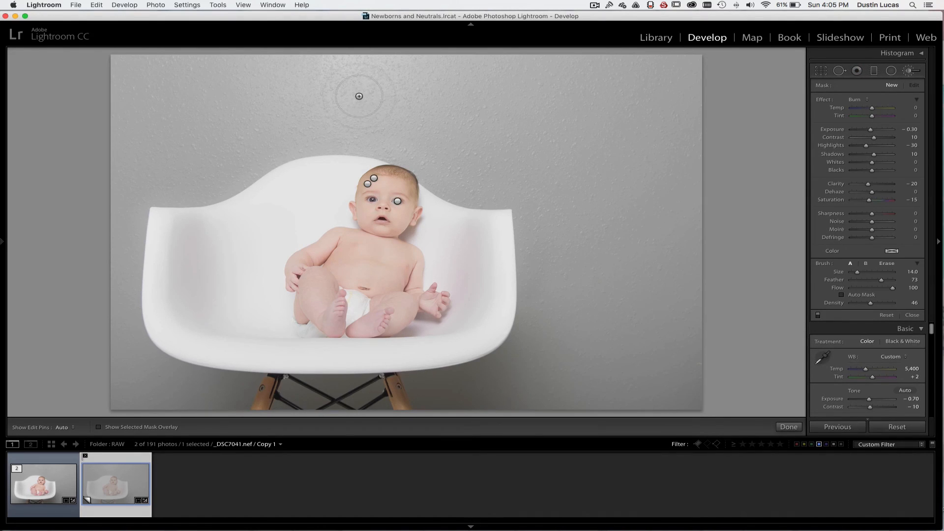
{"action": "key", "text": "bracketright"}
{"action": "mouse_move", "coordinate": [351, 65]}
{"action": "left_mouse_down"}
{"action": "mouse_move", "coordinate": [321, 61]}
{"action": "mouse_move", "coordinate": [401, 73]}
{"action": "left_mouse_up"}
{"action": "key", "text": "h"}
{"action": "left_click_drag", "start_coordinate": [870, 130], "coordinate": [871, 133]}
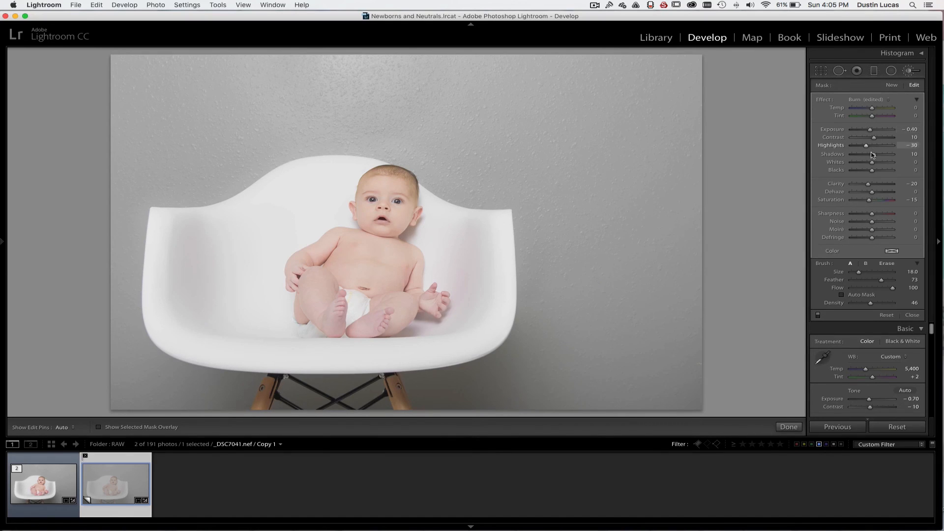
{"action": "left_click_drag", "start_coordinate": [857, 145], "coordinate": [858, 146]}
Show the photo's before and after versions side by side and set the edit pins to Never
{"action": "key", "text": "y"}
{"action": "left_click", "coordinate": [64, 428]}
{"action": "left_click", "coordinate": [68, 444]}
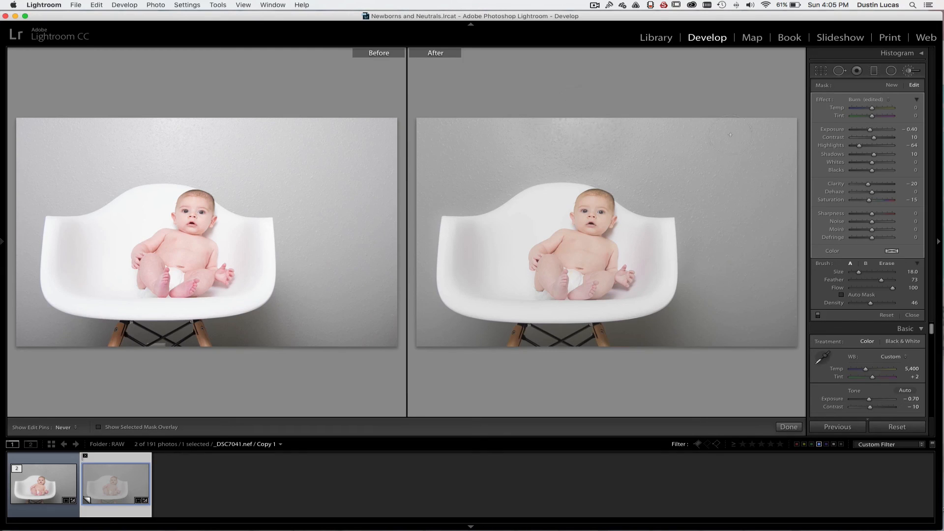
Undo the latest changes to the burn brush adjustment on the wall
{"action": "key", "text": "alt"}
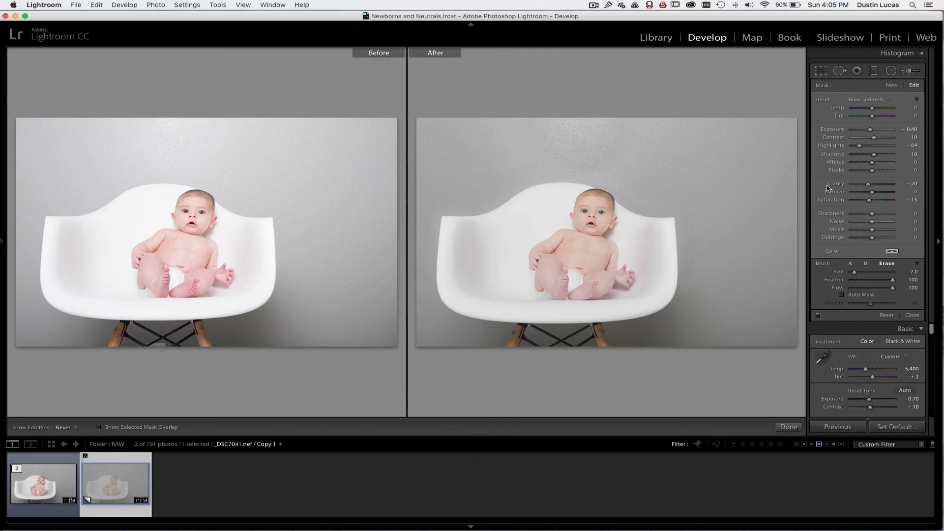
{"action": "key", "text": "super+z"}
{"action": "key", "text": "super+z"}
{"action": "key", "text": "super+z"}
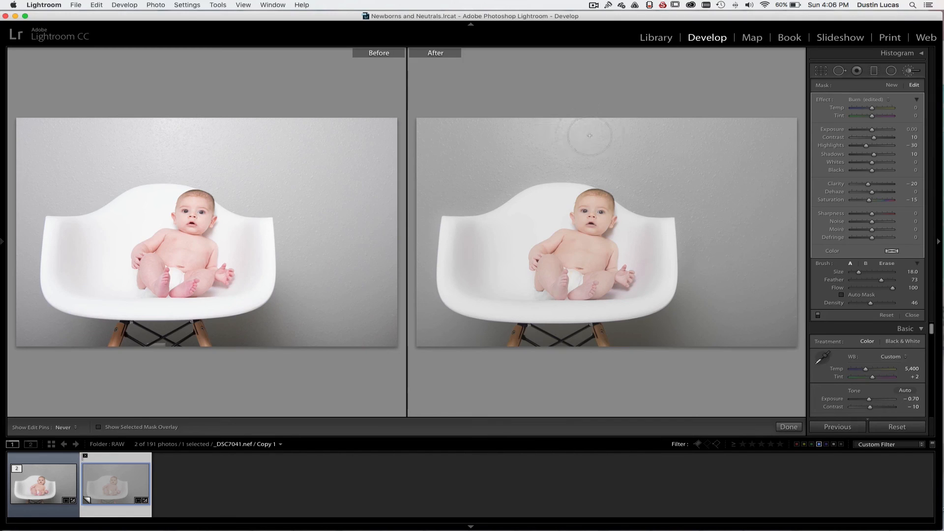
Select the original _DSC7041.nef and compare its before and after versions side by side, magnified on the baby
{"action": "key", "text": "Down"}
{"action": "left_click", "coordinate": [34, 490]}
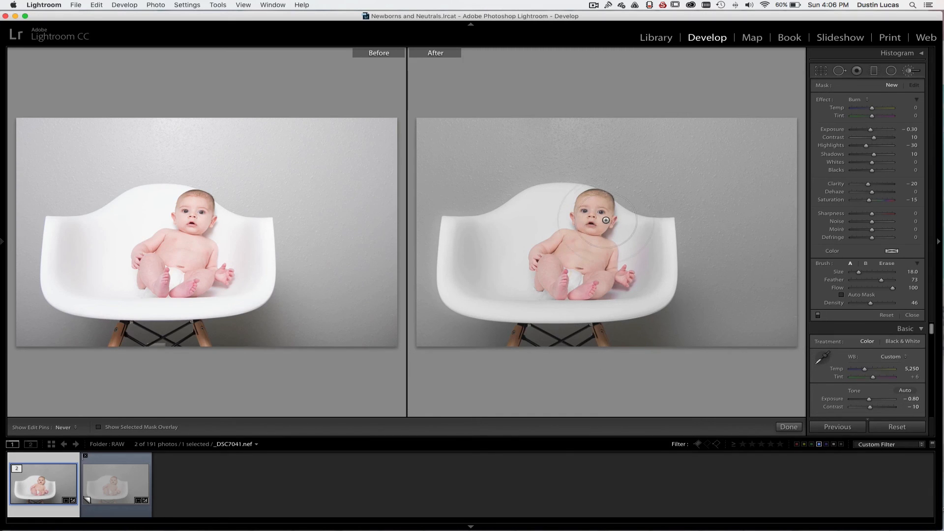
{"action": "key", "text": "y"}
{"action": "key", "text": "y"}
{"action": "key", "text": "y"}
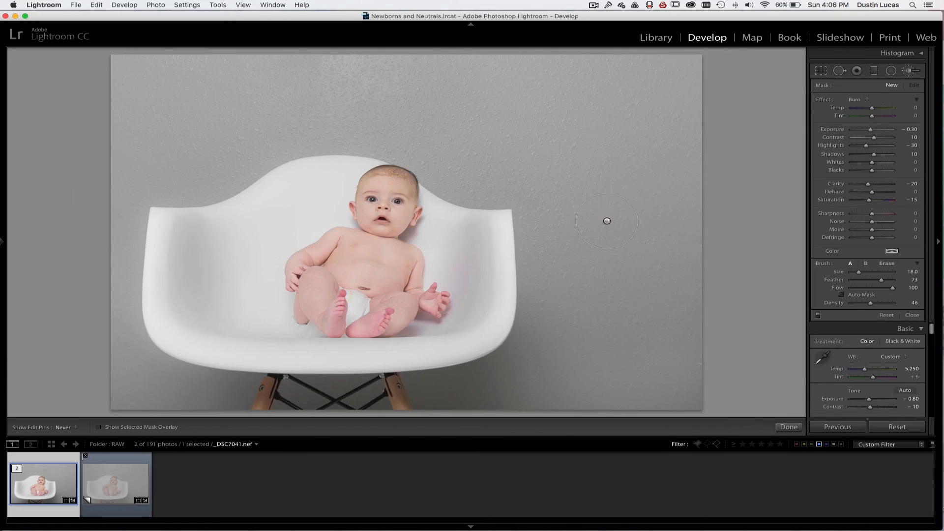
{"action": "key", "text": "y"}
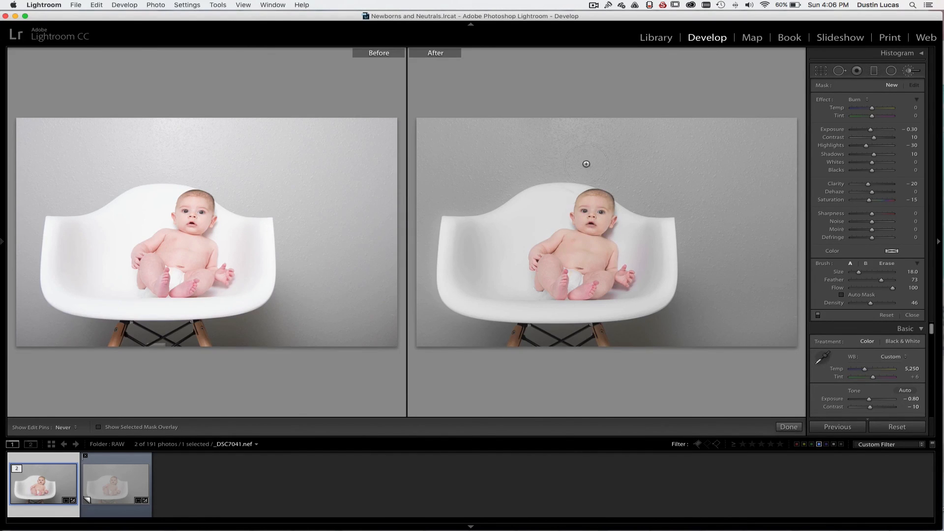
{"action": "key", "text": "super+equal"}
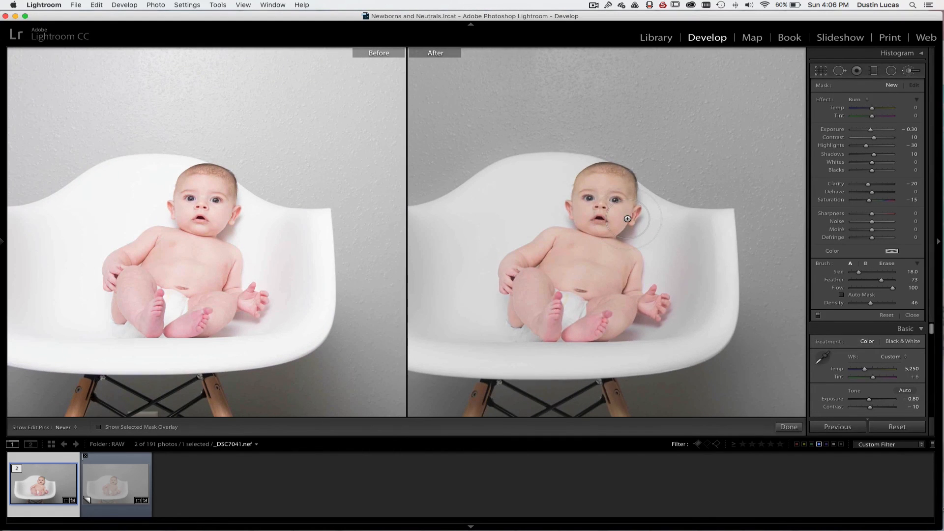